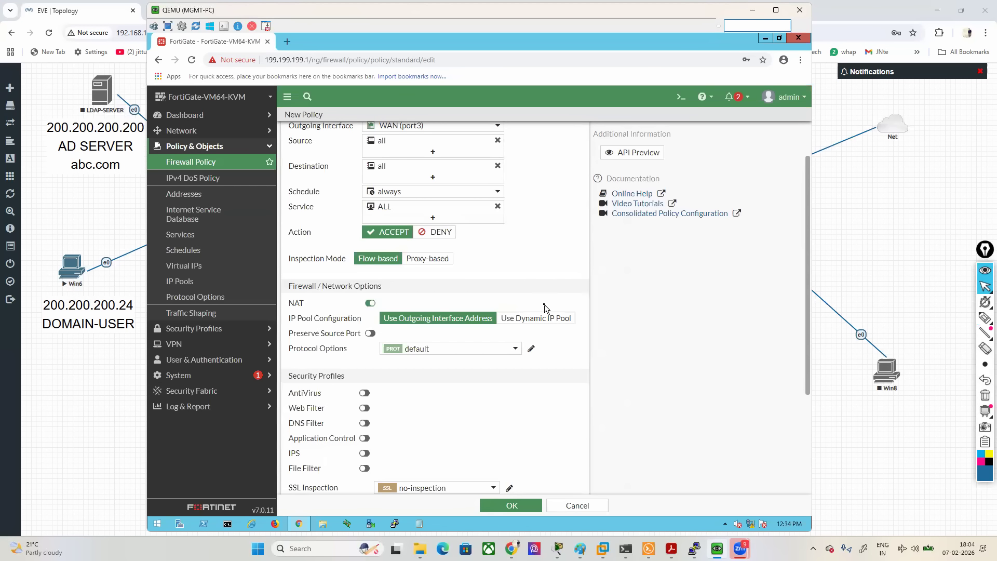
- Save the new firewall policy from LAN (port2) to WAN (port3) with its reviewed NAT, security profile and logging options
scroll(544, 307, "down", 1)
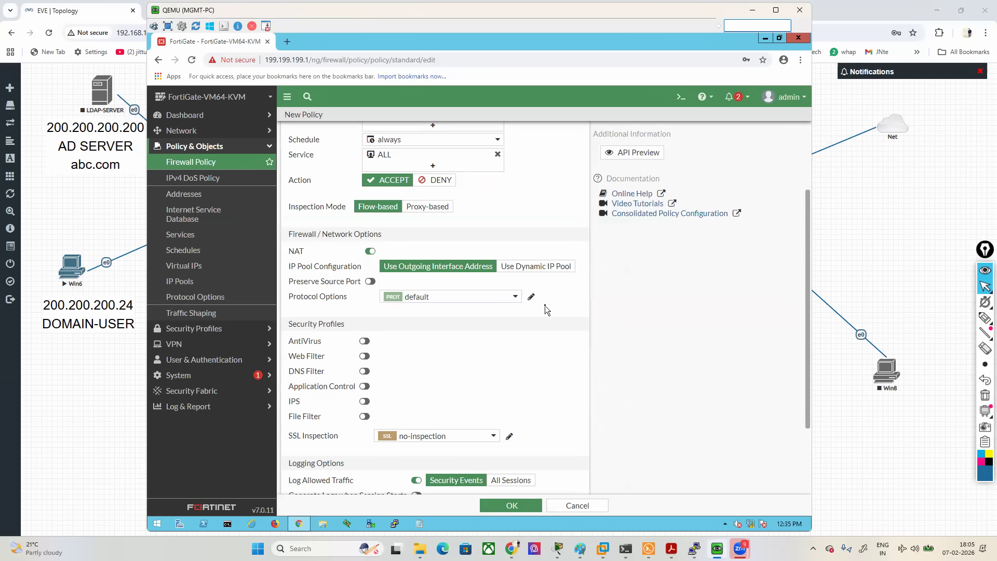
left_click(503, 507)
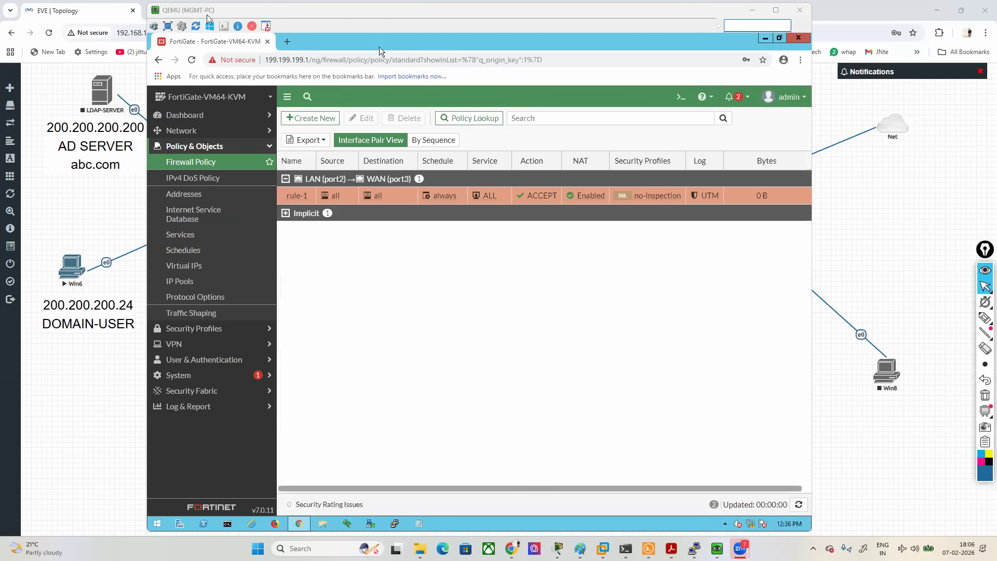
left_click_drag(207, 17, 244, 14)
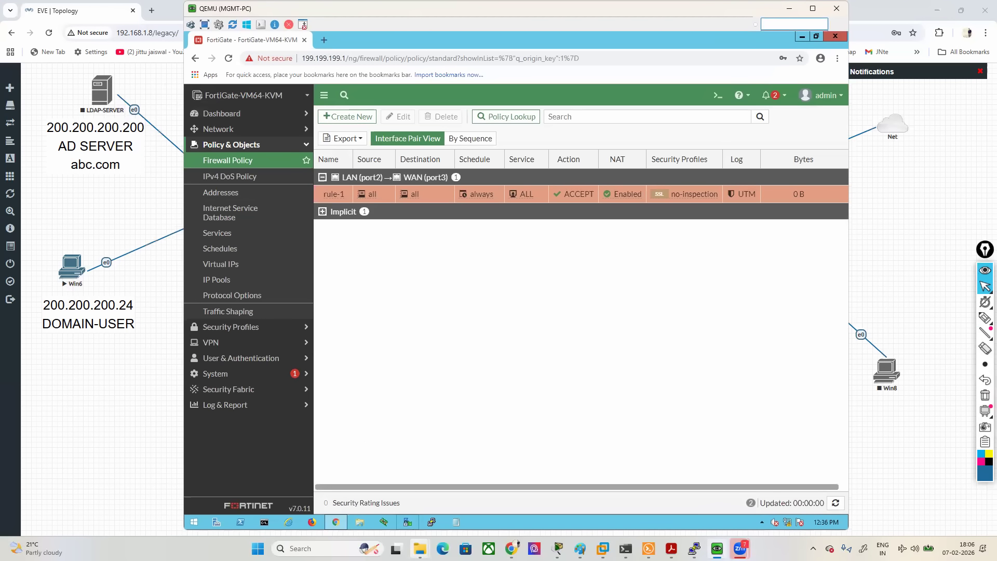
- Switch to File Explorer and look through the Zoom folder in Documents for the recent meeting recordings
mouse_move(420, 547)
left_click(352, 480)
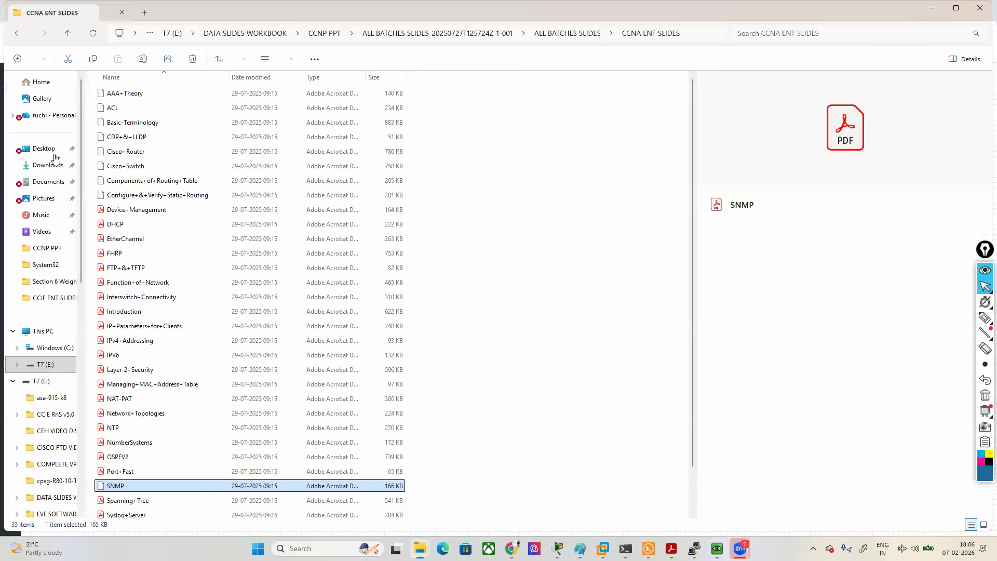
left_click(37, 183)
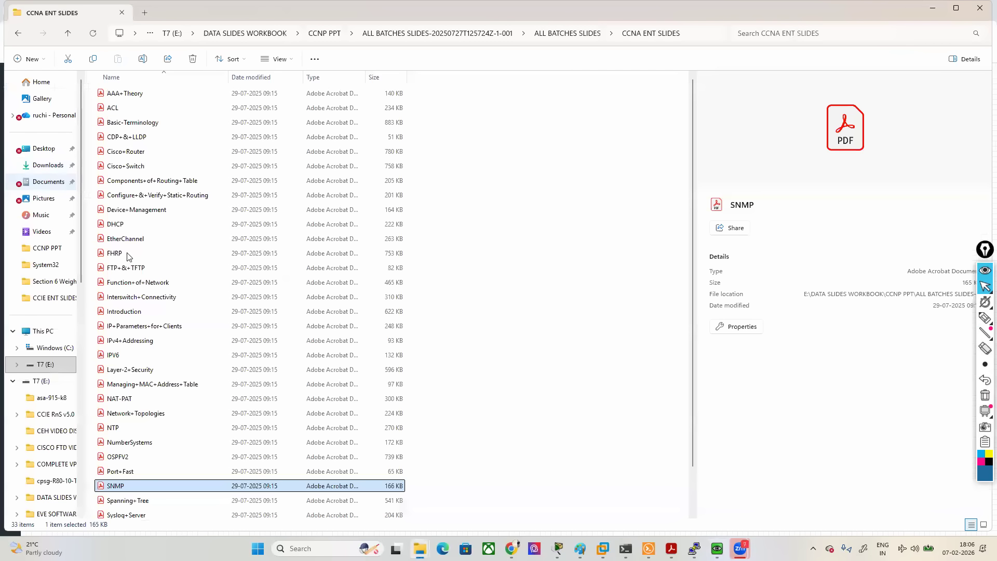
double_click(186, 314)
scroll(205, 346, "down", 9)
left_click_drag(693, 140, 692, 514)
left_click(967, 548)
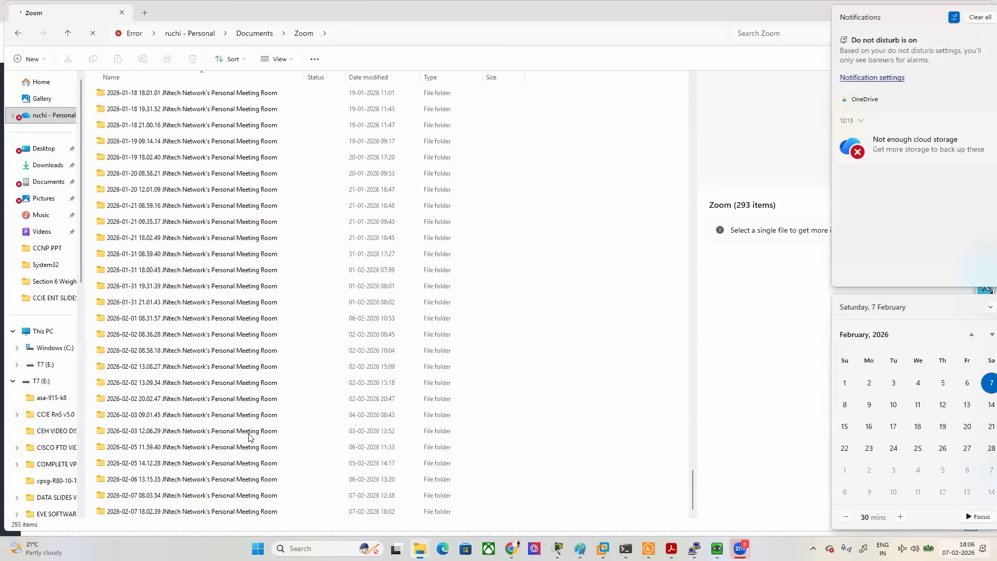
scroll(207, 447, "up", 4)
scroll(155, 467, "down", 1)
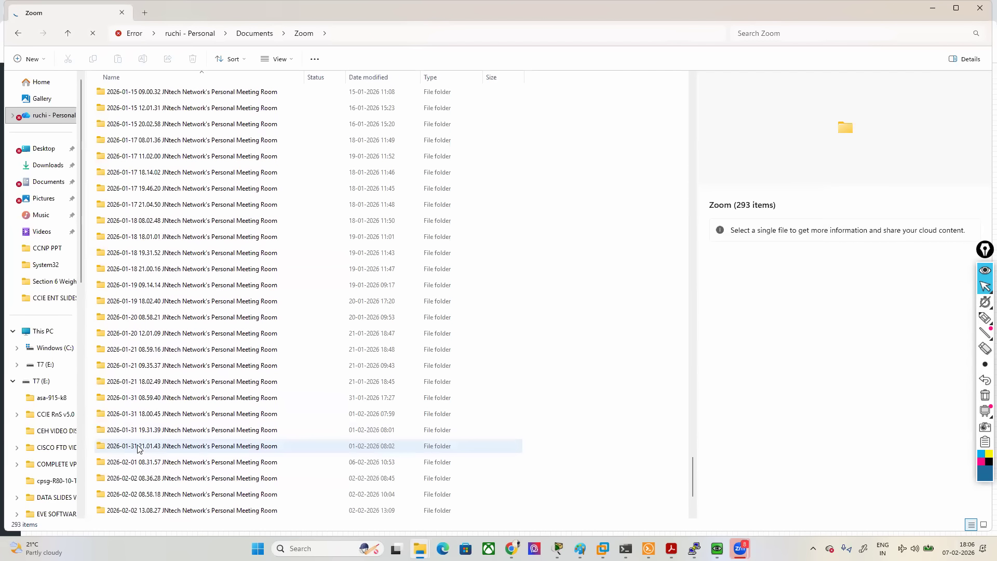
left_click(139, 450)
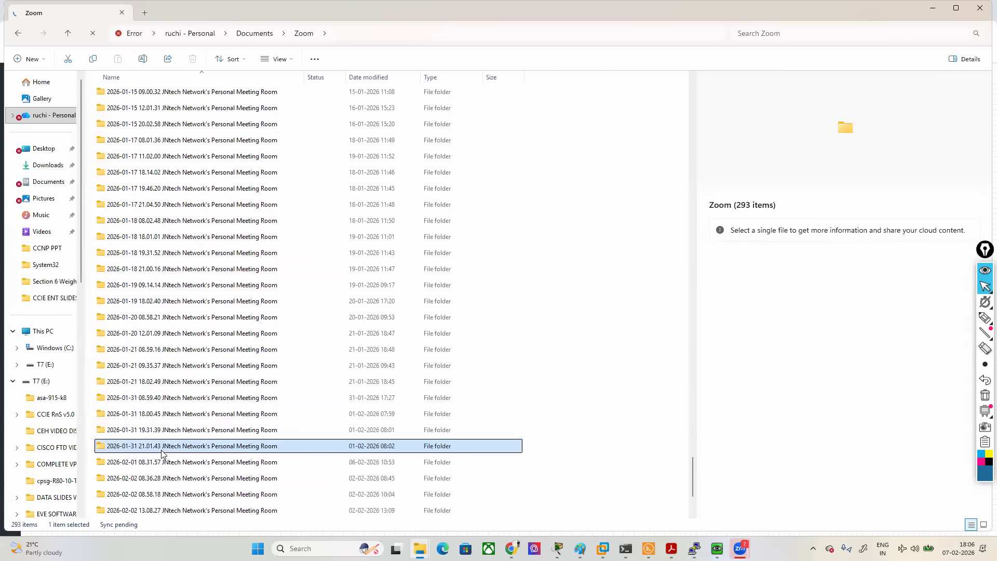
- Switch to Chrome and open FORTINET FW DAY 8.mp4 from the 28/12/2025 Fortinet weekend batch folder in Google Drive
left_click(511, 549)
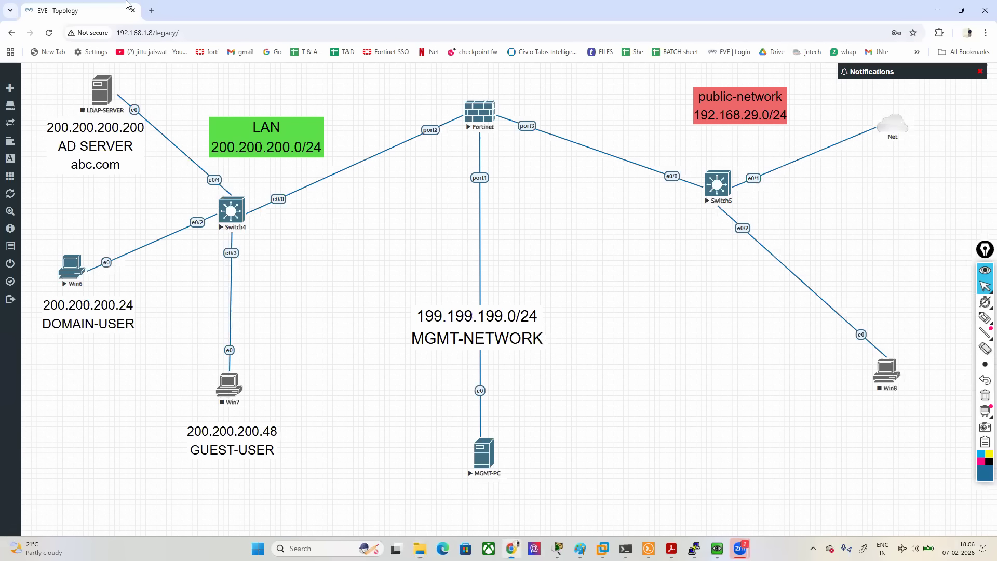
left_click(151, 11)
left_click(772, 52)
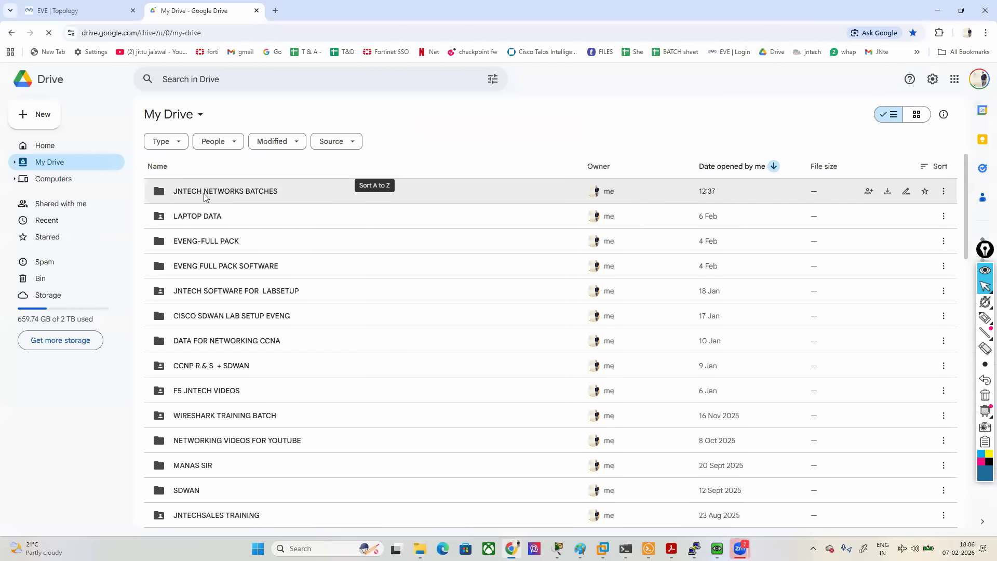
double_click(201, 192)
double_click(236, 199)
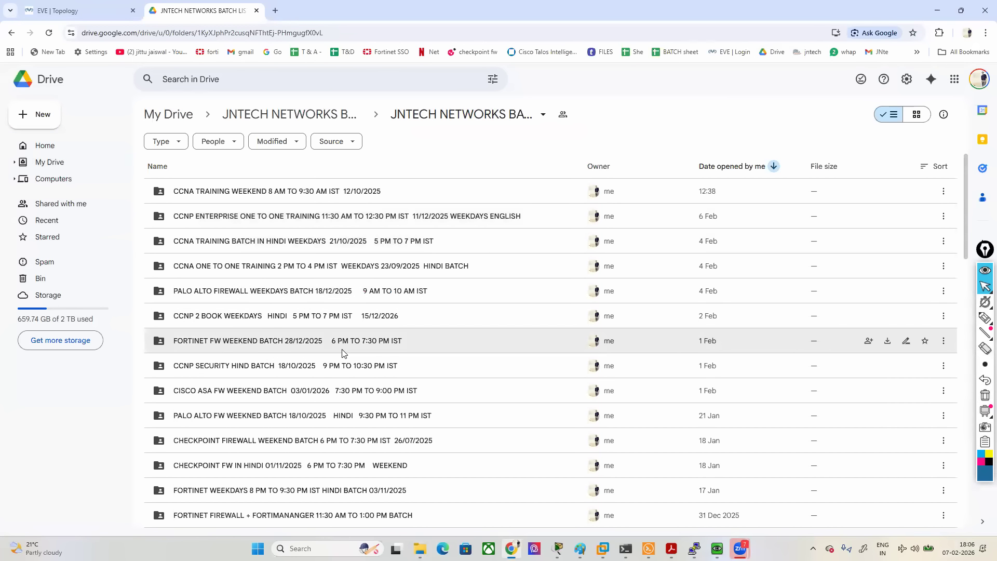
left_click(308, 345)
double_click(307, 343)
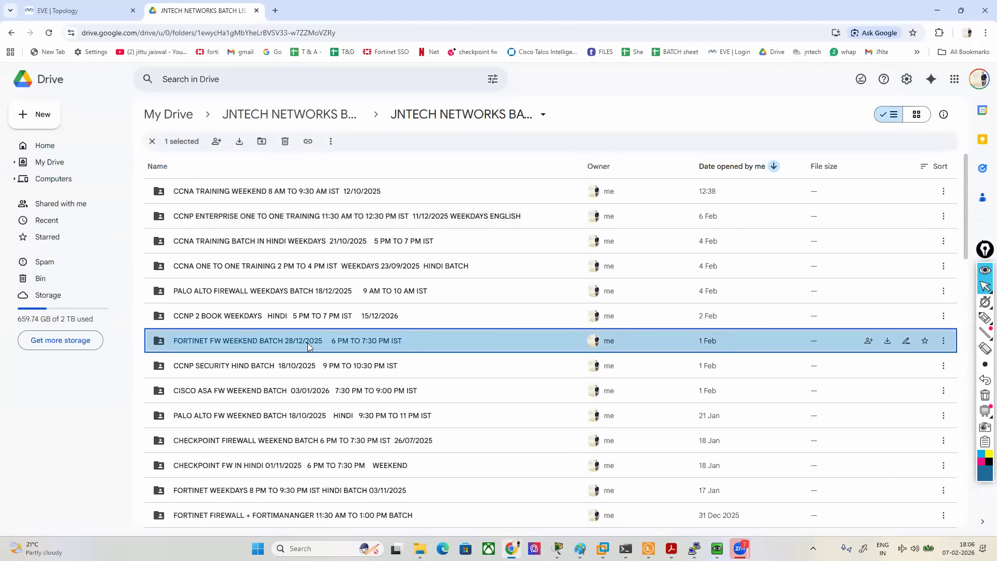
double_click(228, 192)
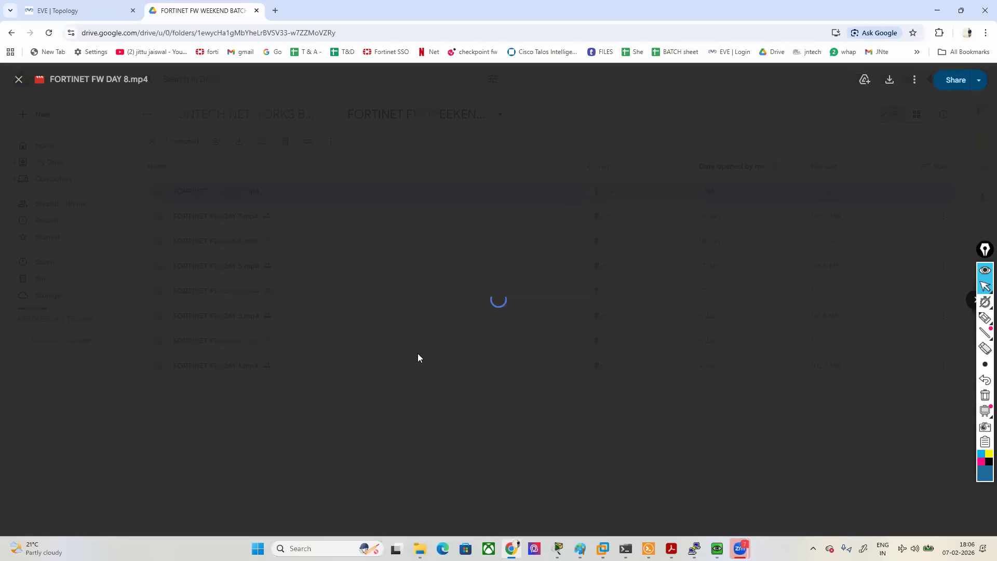
- Skim the muted Day 8 recording to about 1:09 to review where the previous session ended, and close its tab
left_click(707, 476)
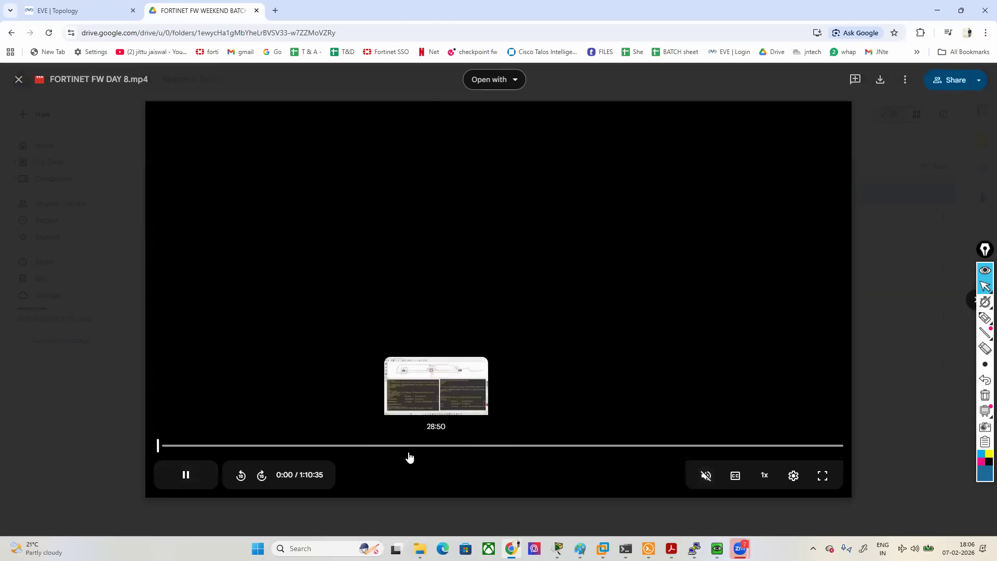
left_click(401, 445)
left_click_drag(401, 453, 735, 457)
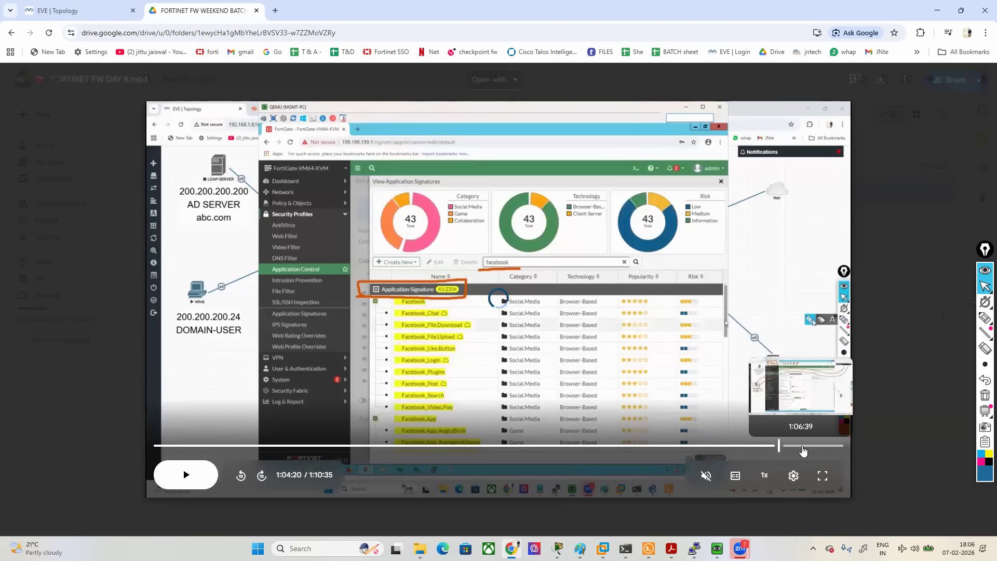
left_click(811, 450)
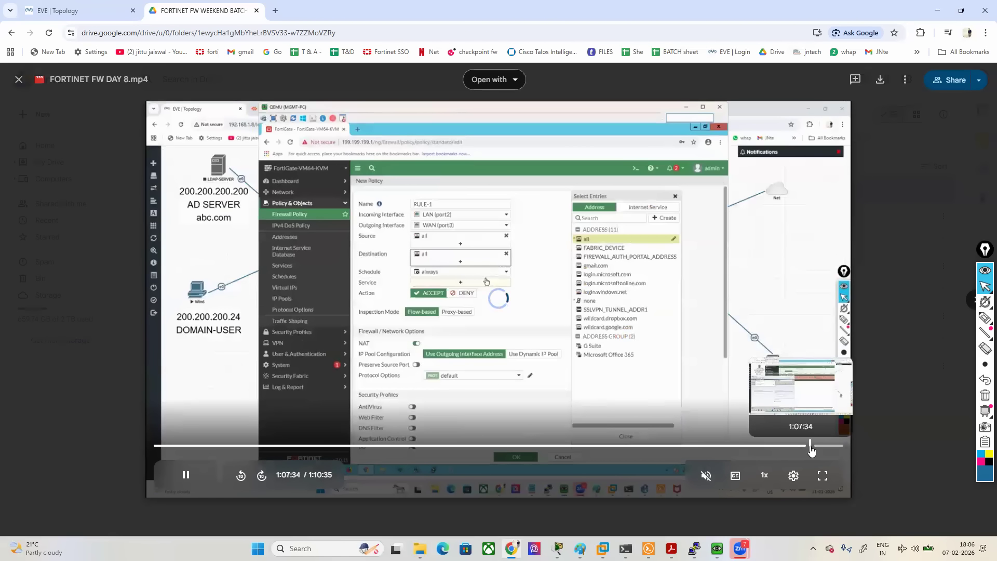
left_click(825, 450)
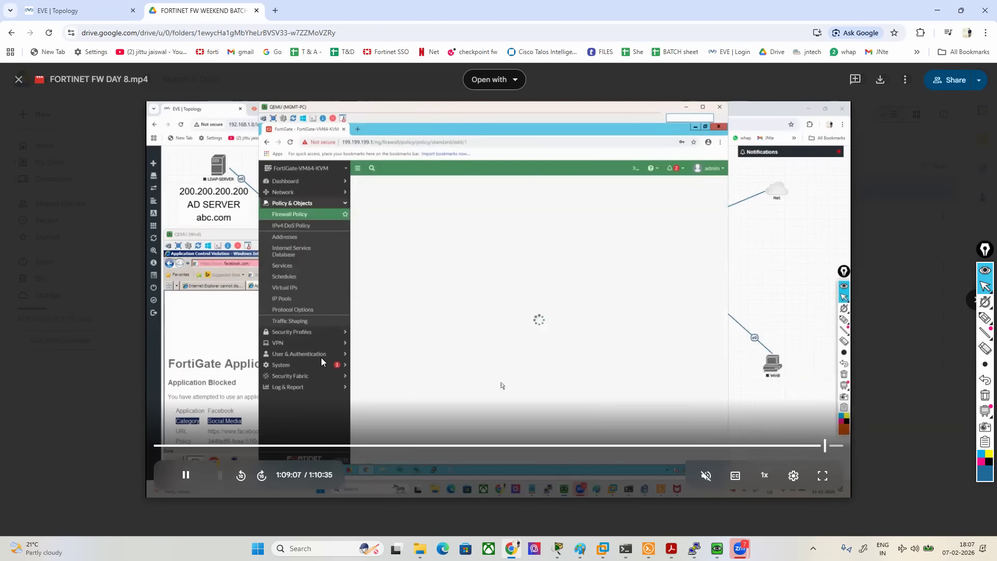
key("Escape")
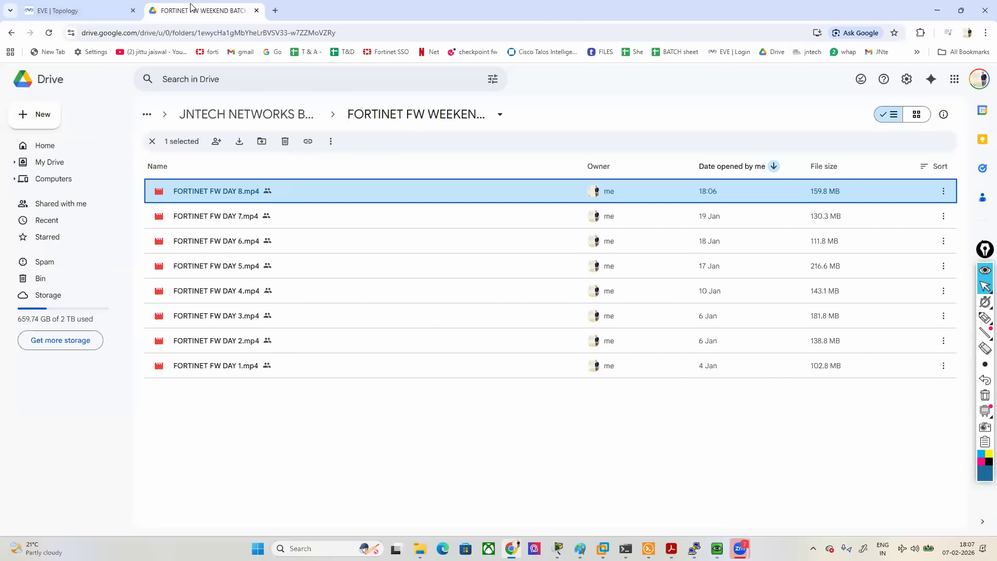
left_click(256, 11)
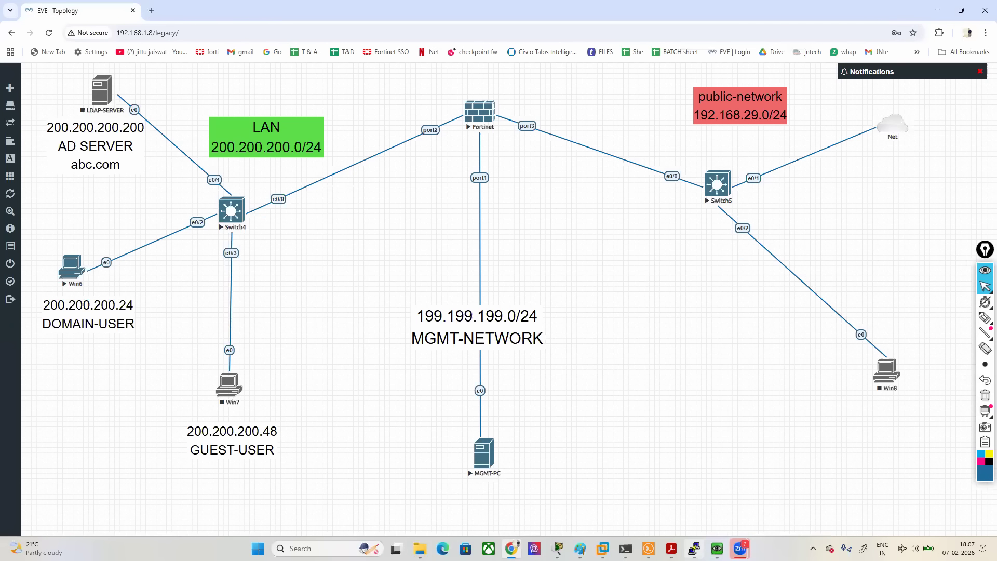
- Return to the FortiGate on the MGMT-PC and start a new application control sensor named FORMKTE-TEAM1
left_click(717, 548)
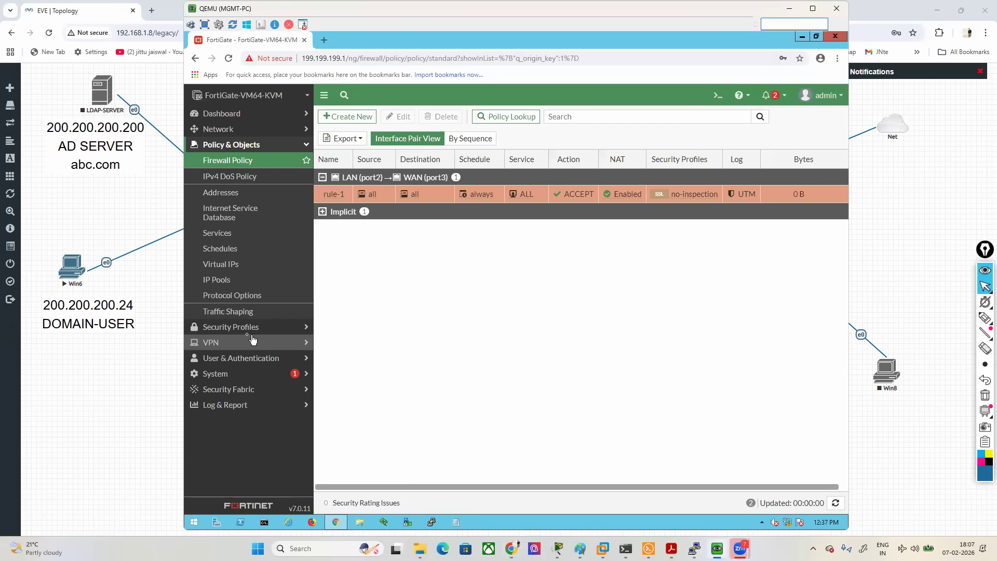
left_click(239, 328)
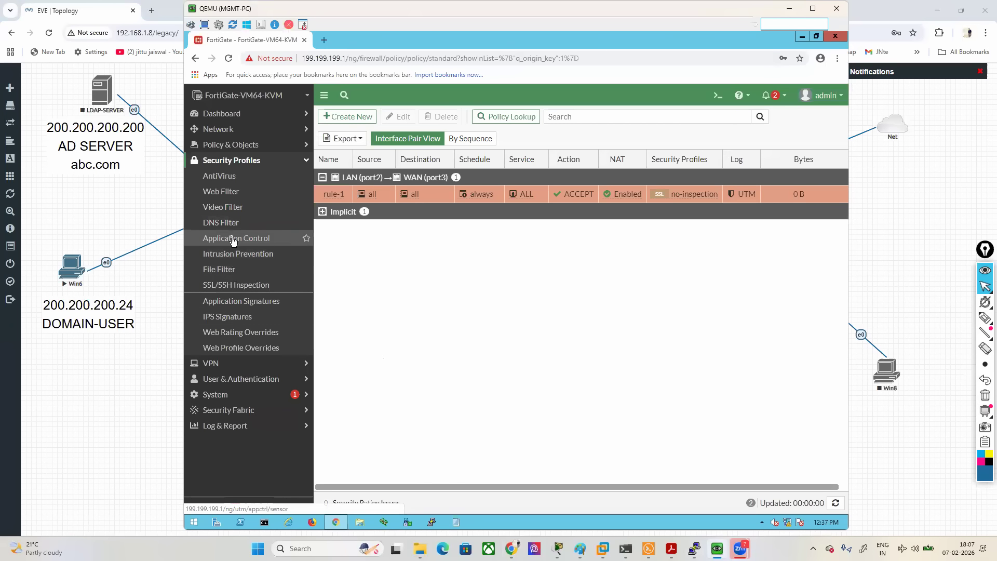
left_click(233, 238)
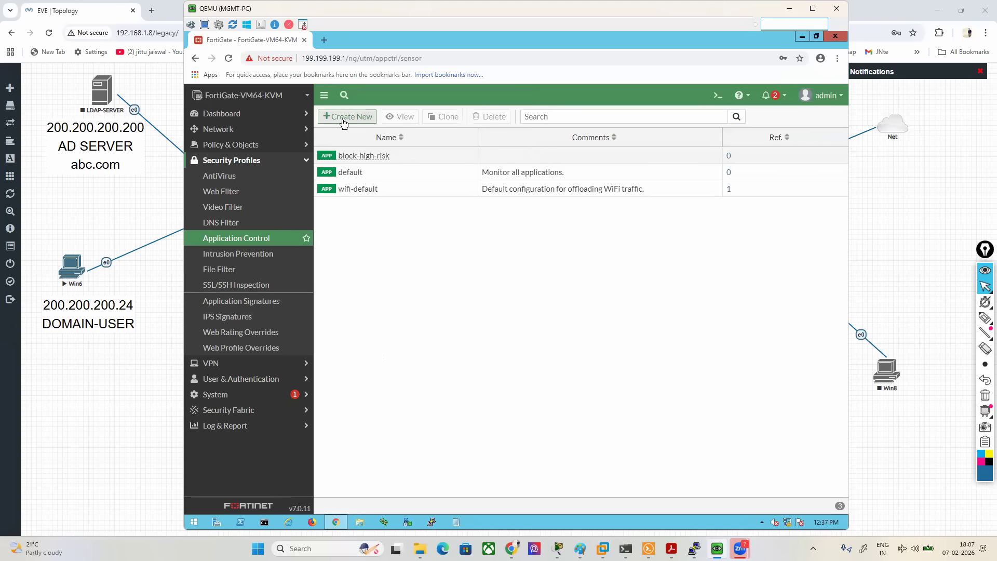
left_click(345, 117)
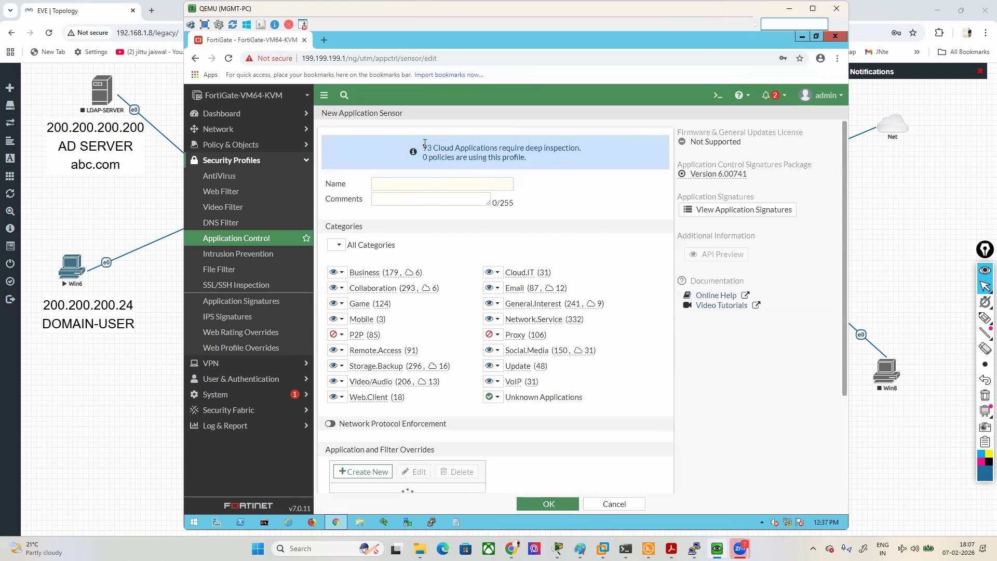
left_click(421, 183)
key("Caps_Lock")
type("FOR")
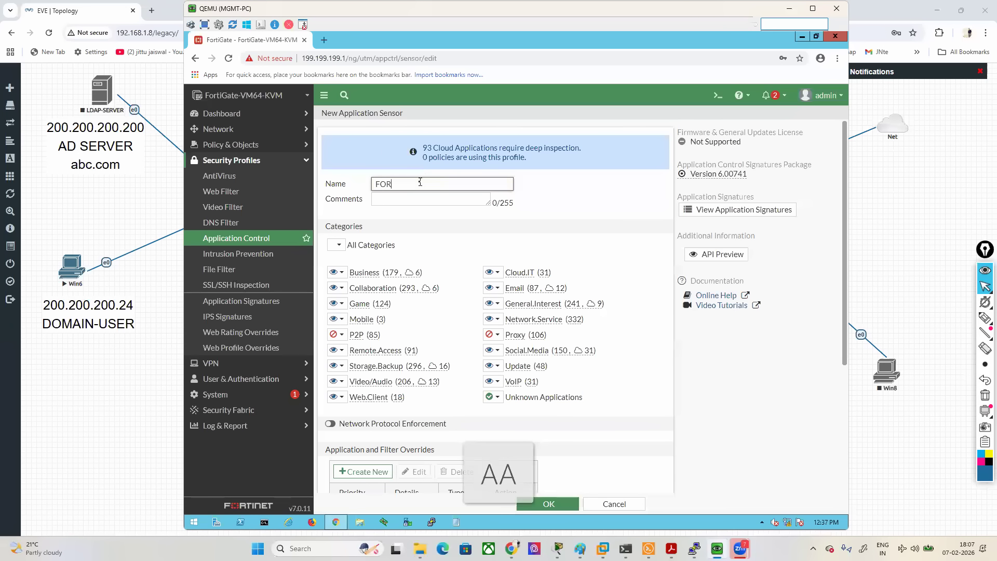
type("MKTE-TEAM1")
- Check the action options of the Email category and circle the sensor's Categories section with the annotation pen
scroll(613, 288, "down", 1)
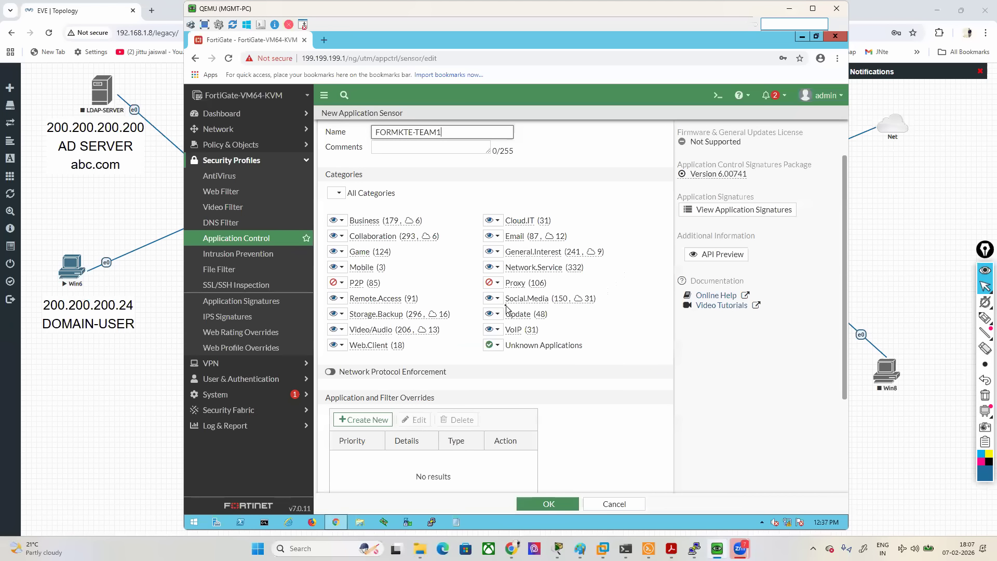
left_click(496, 239)
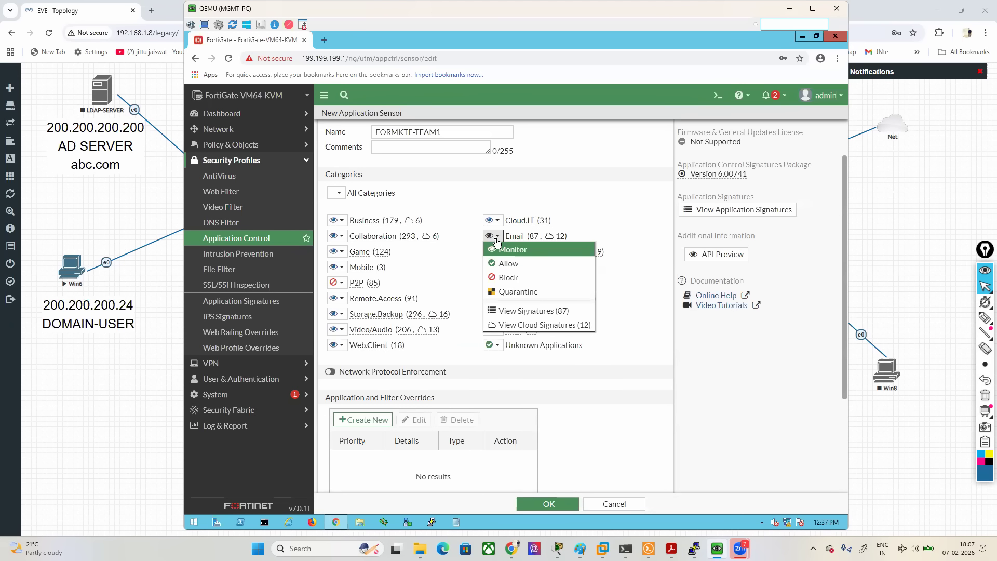
left_click(633, 276)
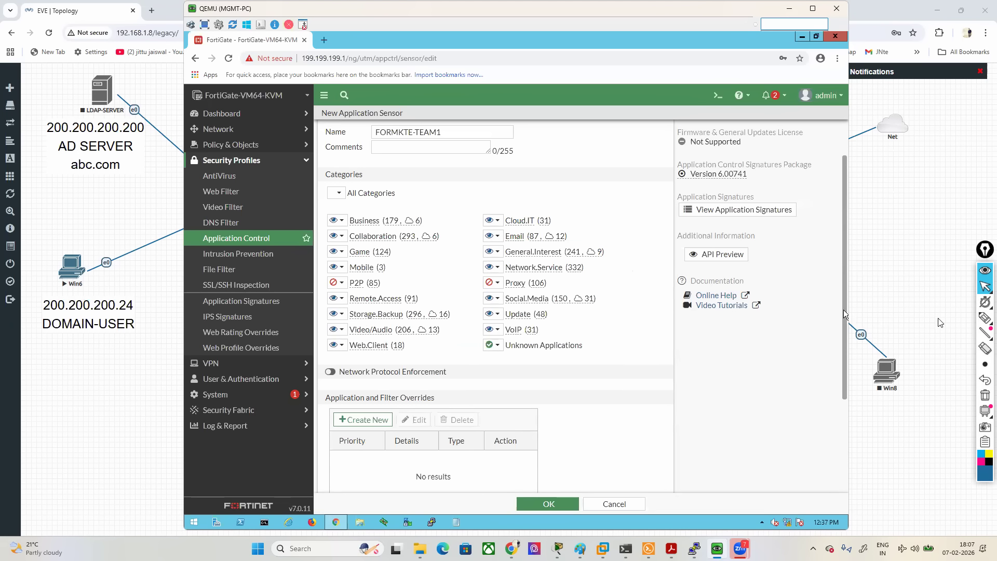
mouse_move(985, 319)
left_click(937, 319)
mouse_move(573, 180)
left_mouse_down()
mouse_move(327, 173)
mouse_move(297, 300)
mouse_move(317, 383)
mouse_move(571, 385)
mouse_move(627, 358)
mouse_move(616, 188)
mouse_move(520, 183)
left_mouse_up()
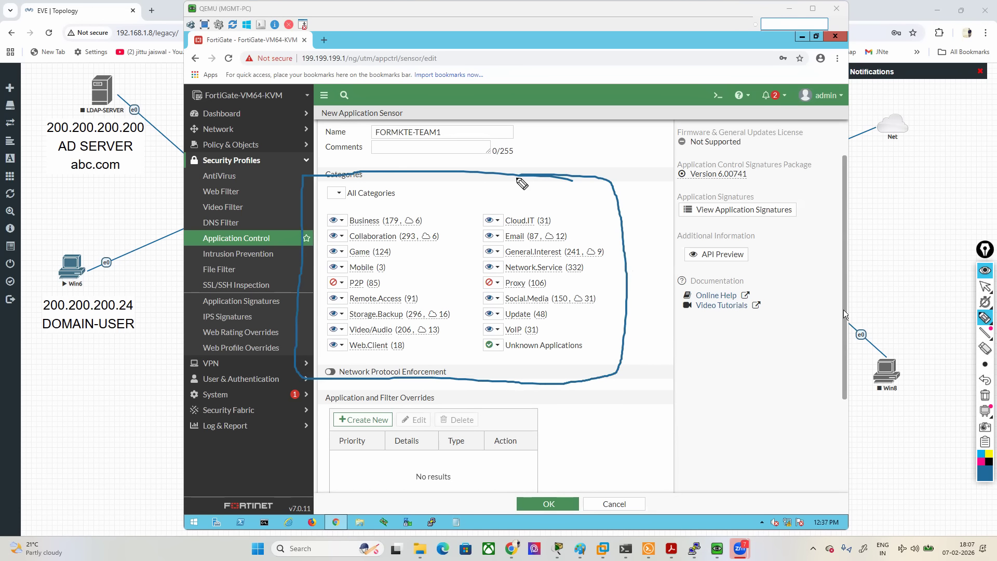
left_click(985, 287)
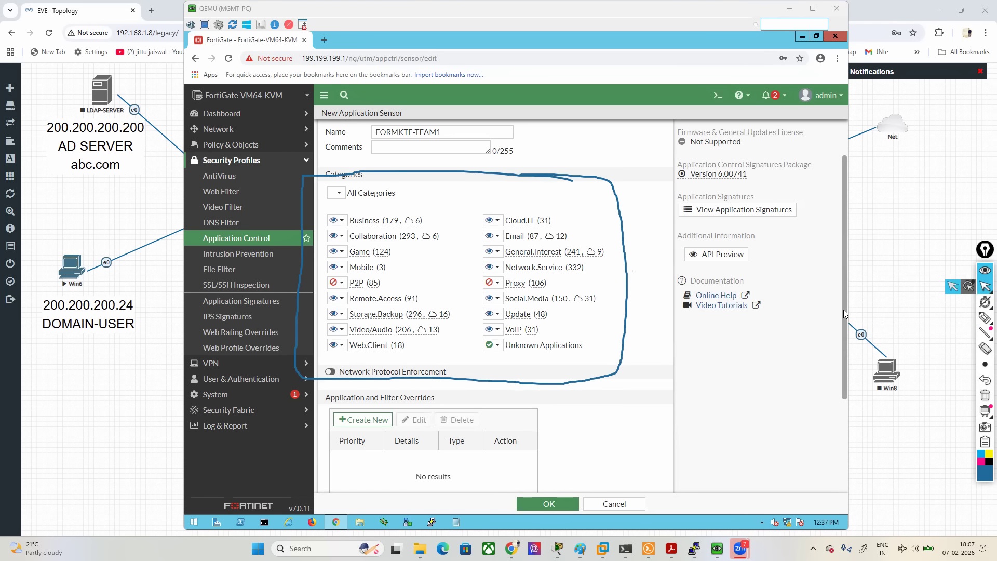
- Set the Social.Media, Email, Video/Audio and Storage.Backup categories to Block and save the application sensor
left_click(497, 298)
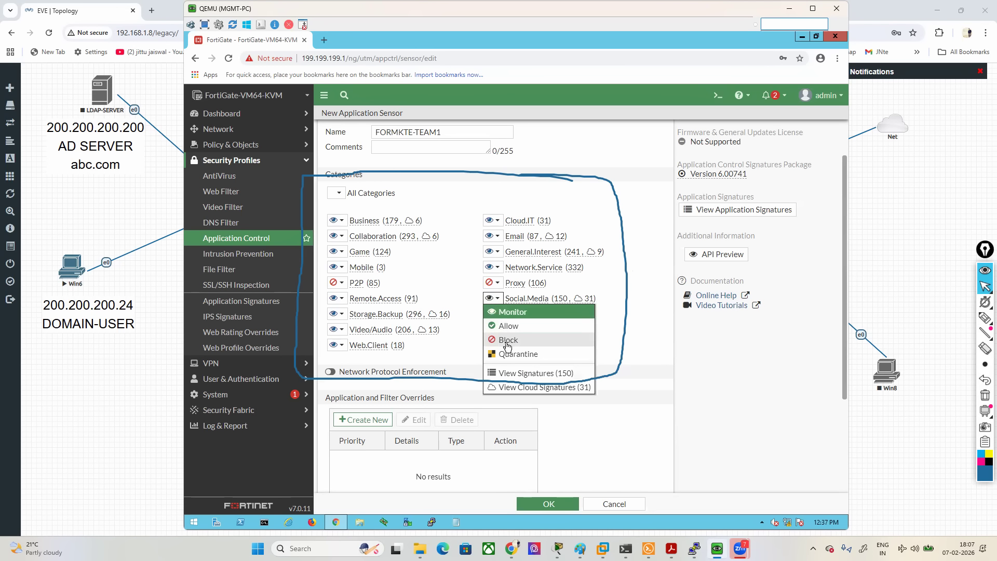
left_click(508, 340)
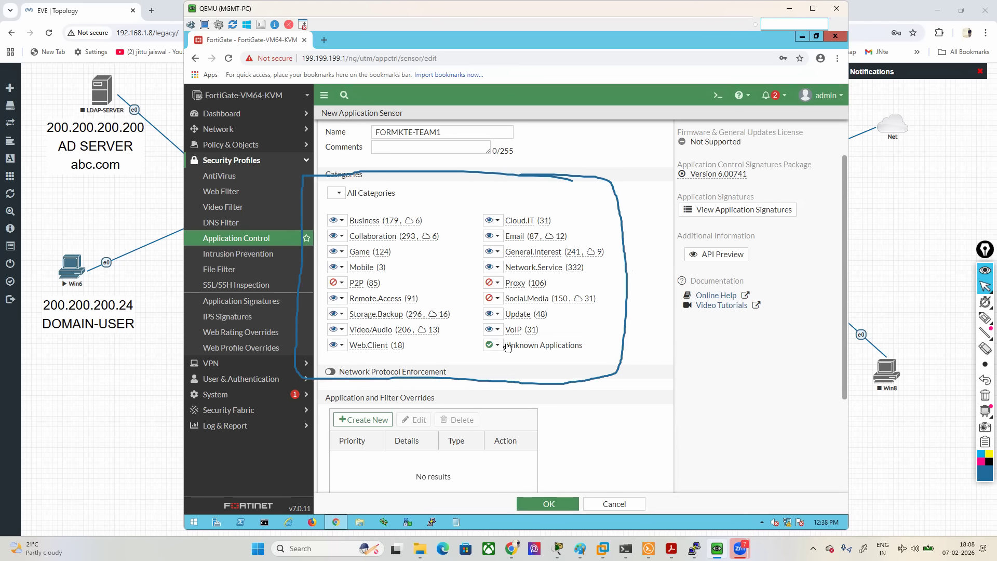
left_click(494, 236)
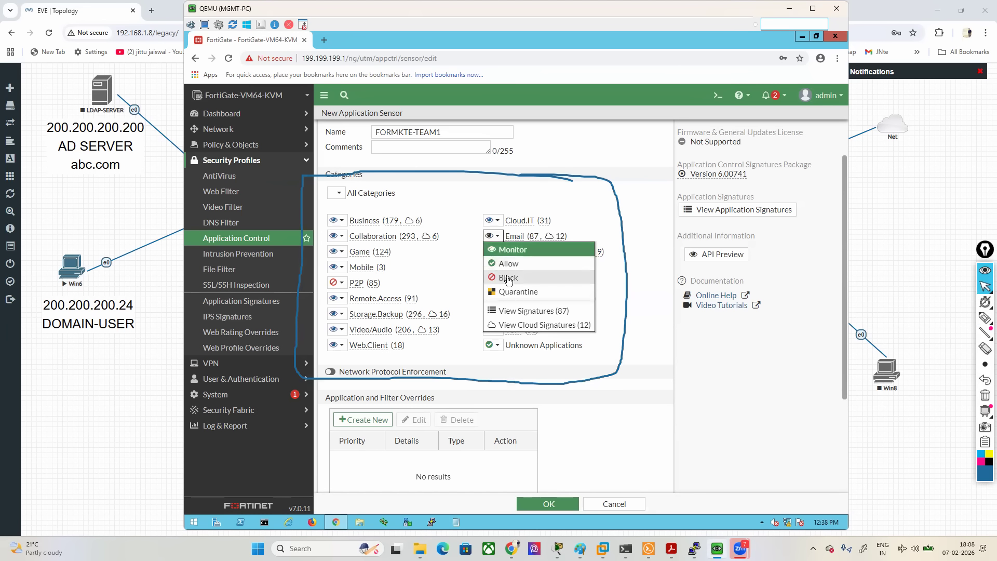
left_click(511, 279)
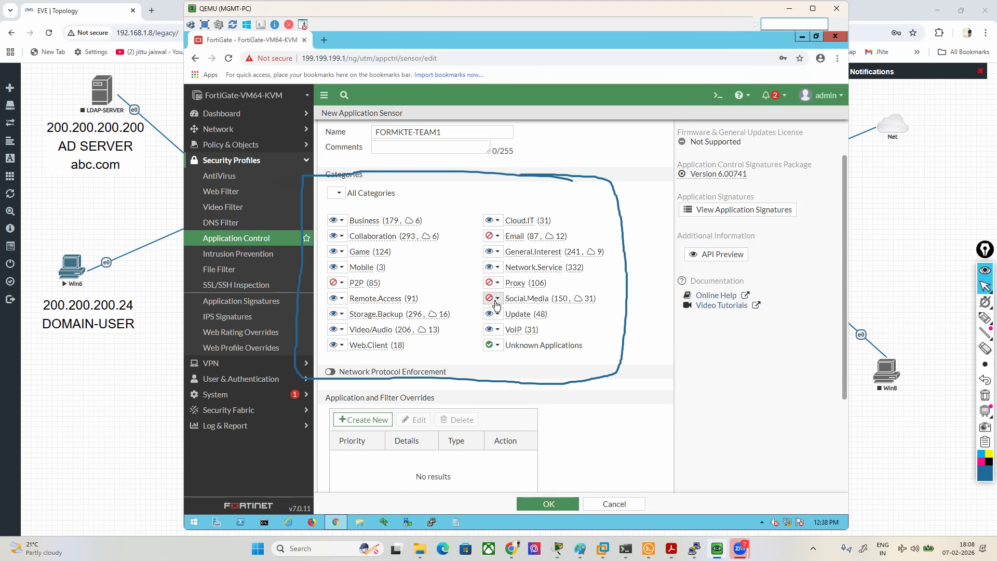
left_click(340, 330)
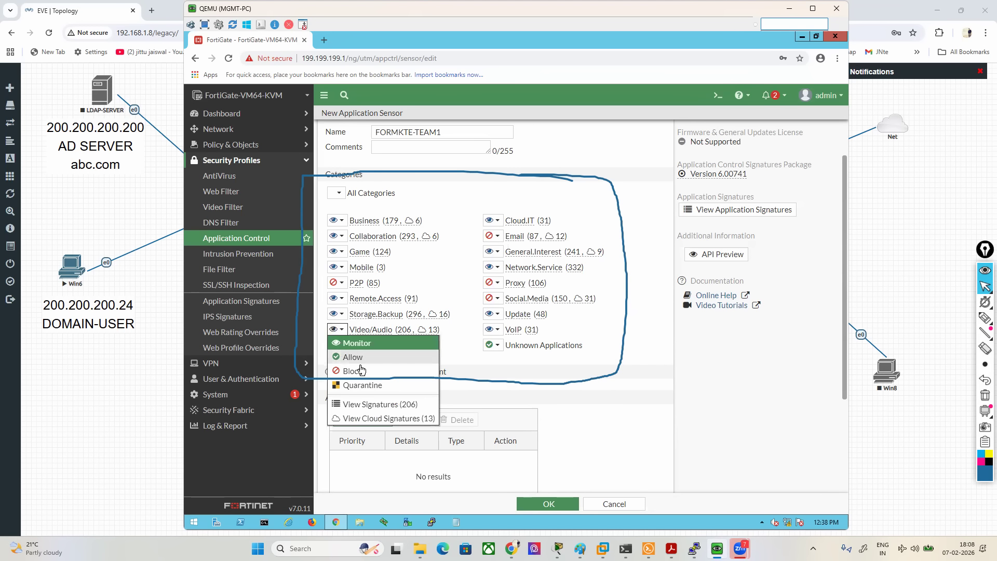
left_click(358, 371)
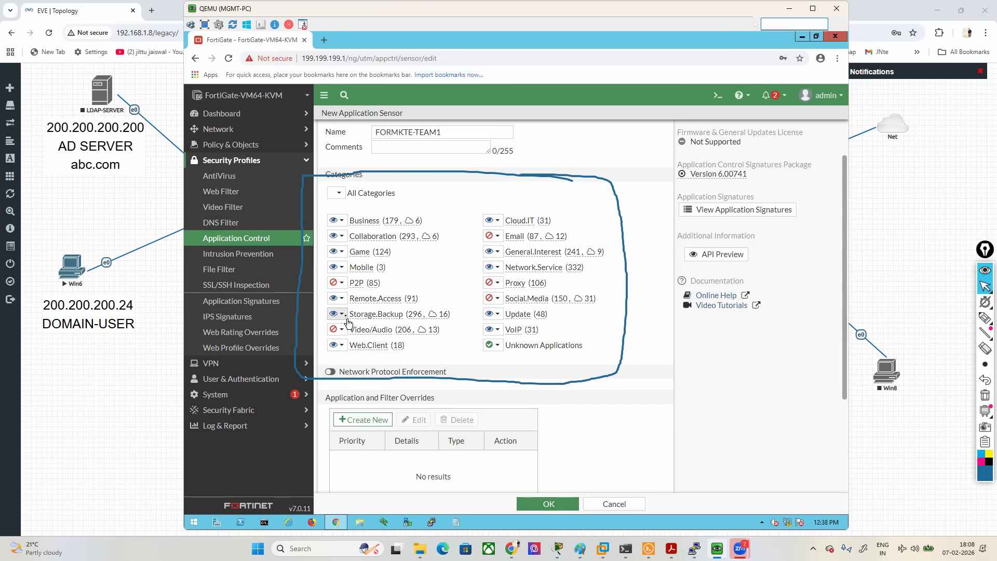
left_click(336, 313)
left_click(360, 356)
left_click(556, 504)
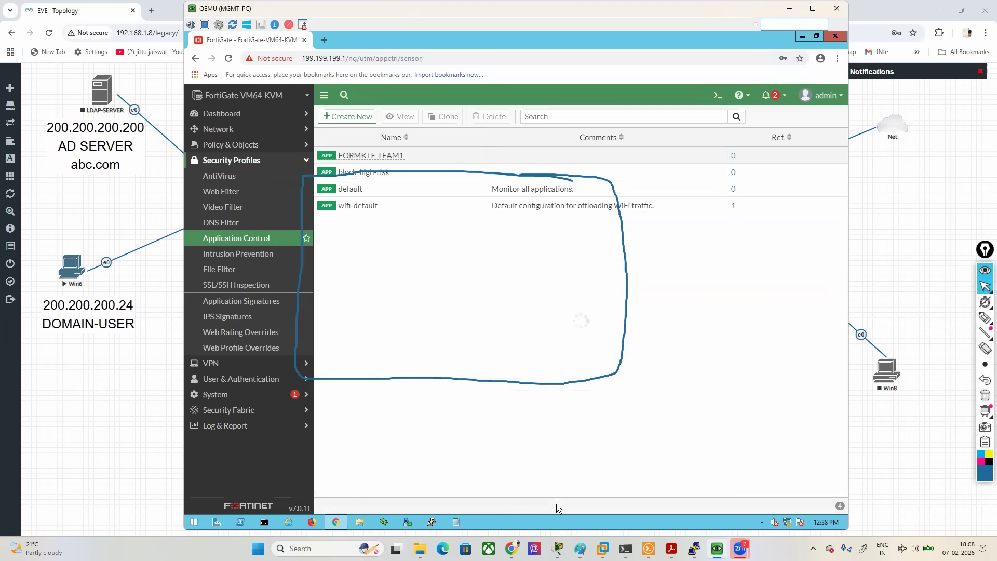
- Open the rule-1 LAN-to-WAN firewall policy for editing and clear the pen annotations from the screen
left_click(235, 146)
left_click(217, 164)
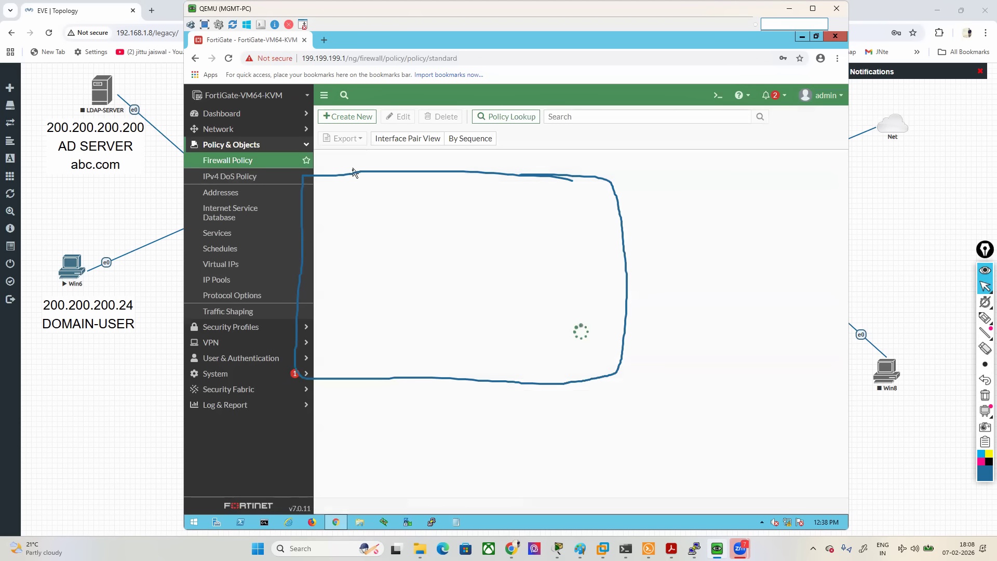
left_click(335, 198)
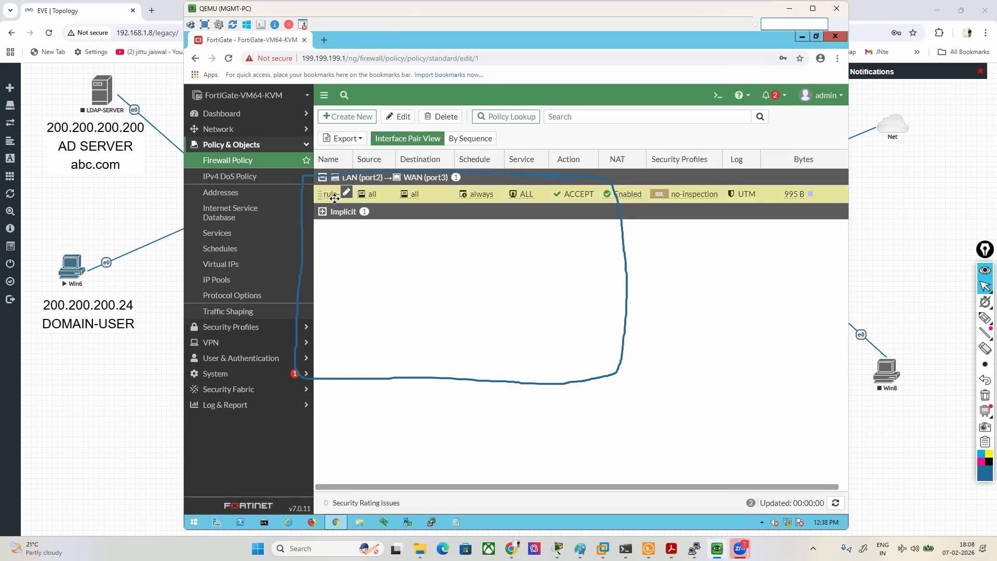
double_click(335, 198)
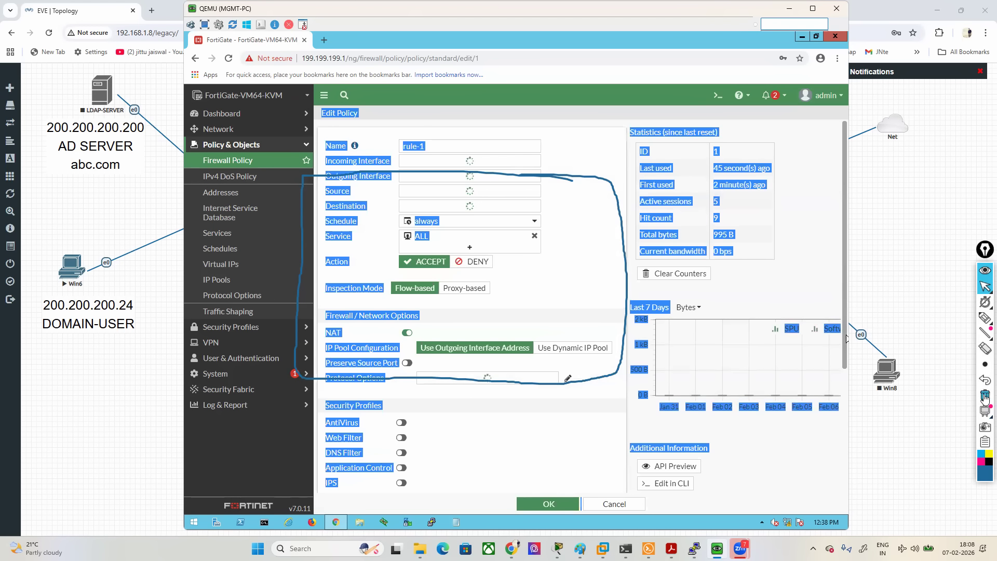
left_click(984, 396)
left_click(600, 422)
- Enable application control on rule-1, set SSL inspection to deep-inspection, log all sessions, and save the policy
scroll(553, 391, "down", 2)
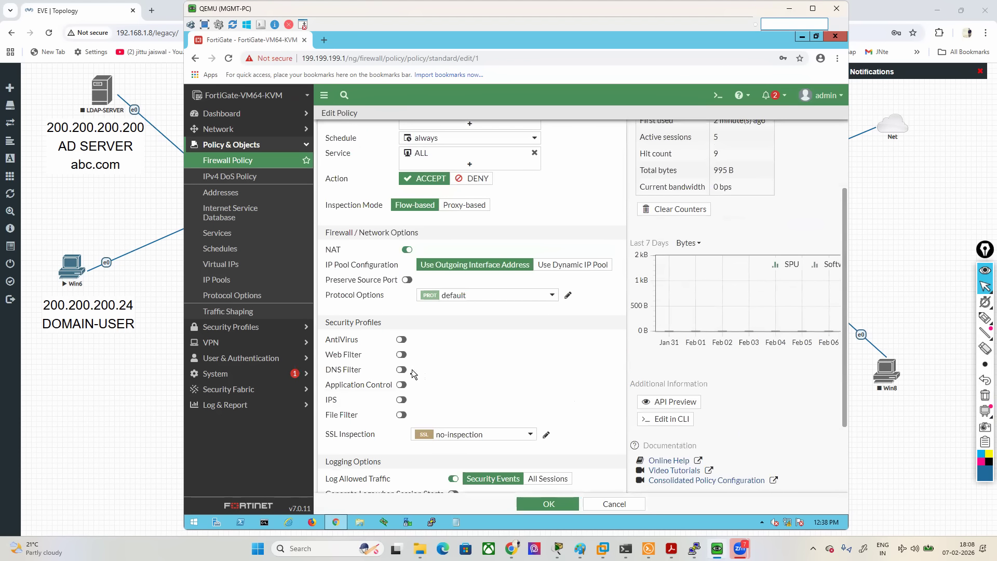
left_click(403, 385)
scroll(483, 378, "down", 2)
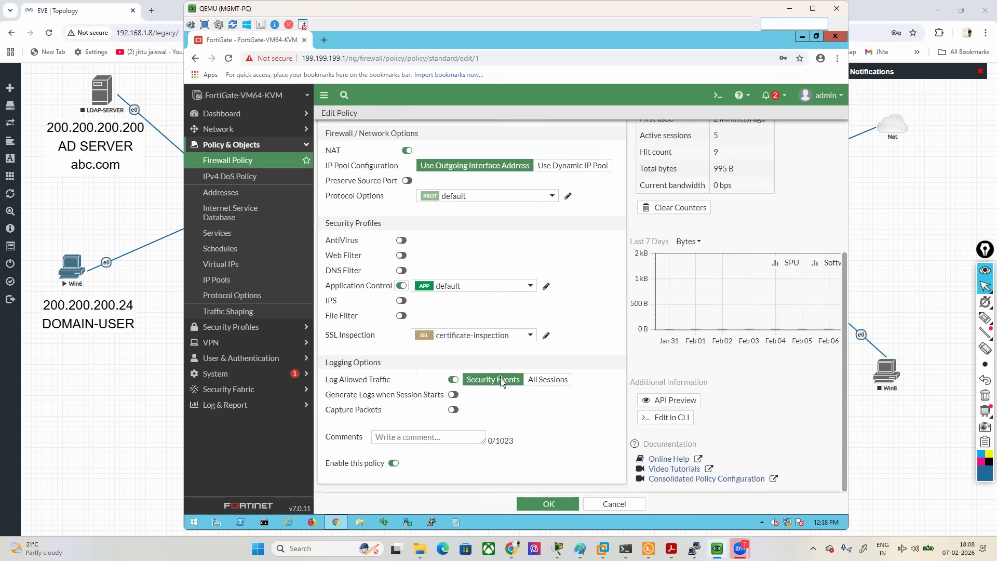
left_click(470, 336)
left_click(449, 391)
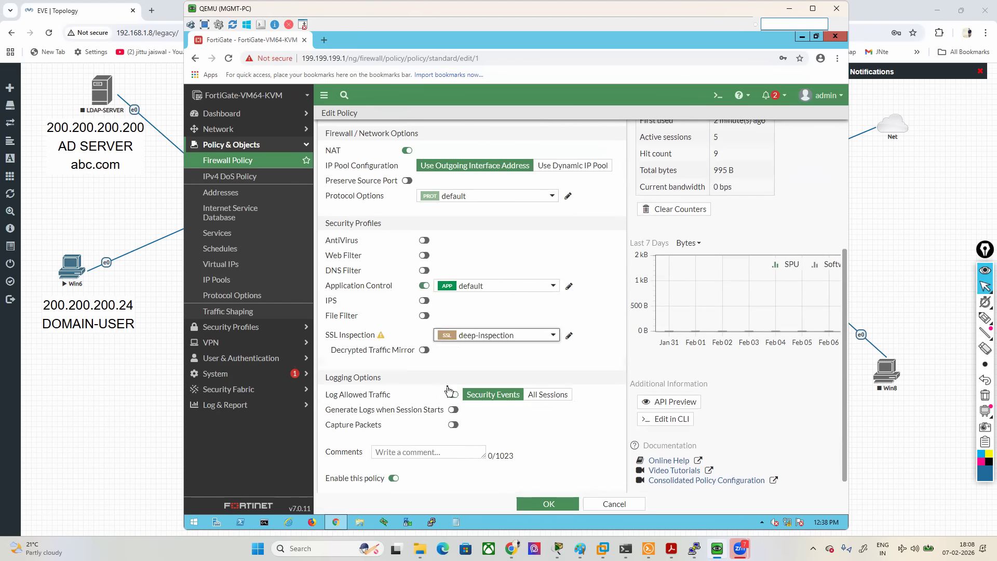
left_click(550, 398)
left_click(555, 501)
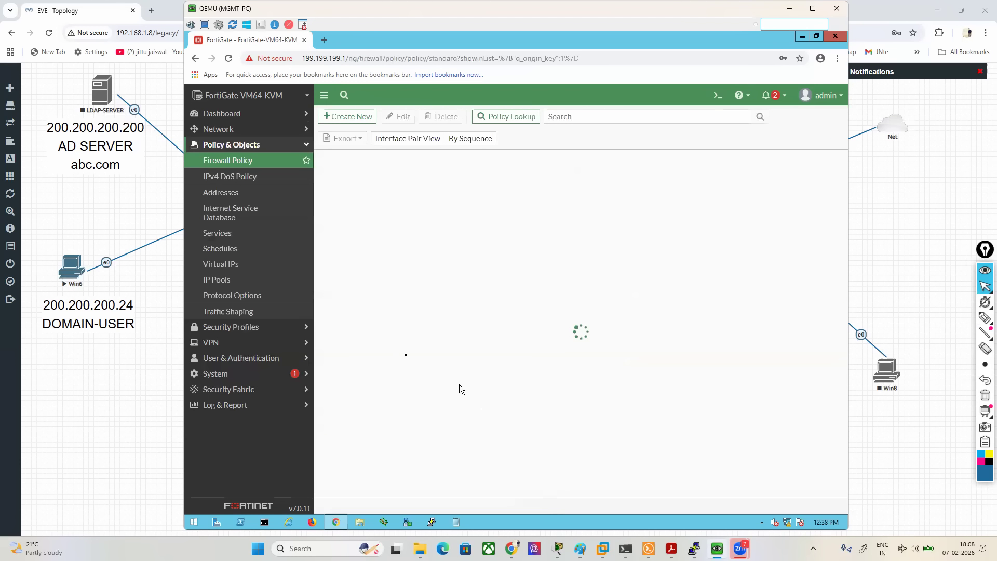
- Open the Win6 console from the EVE topology and log in to Windows with the account password
left_click(71, 266)
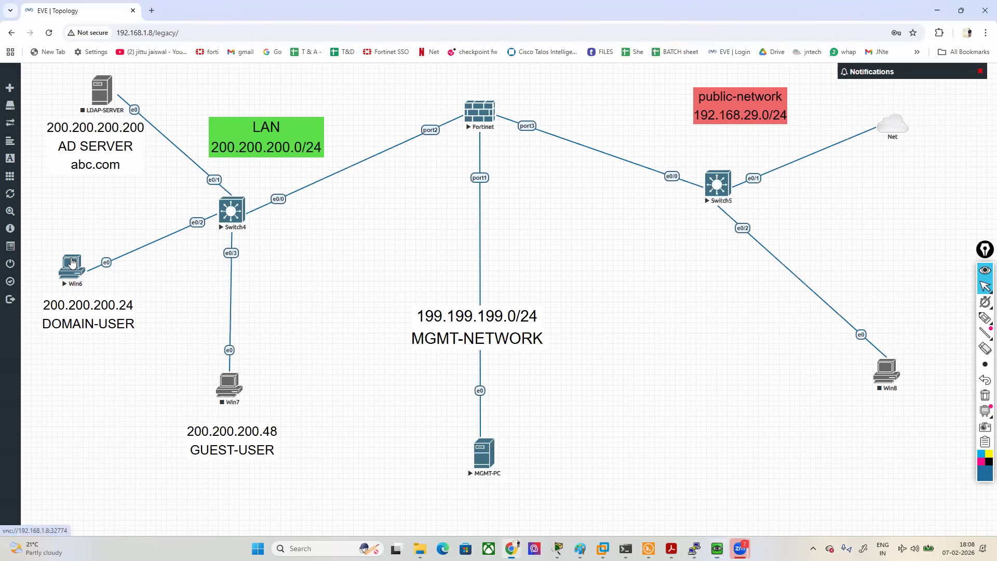
left_click(519, 111)
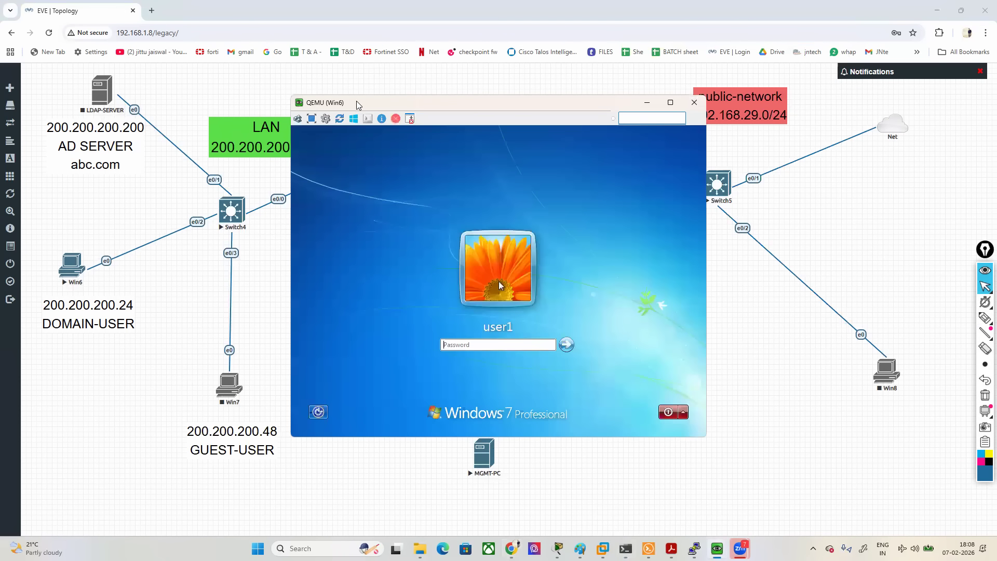
type("•••••")
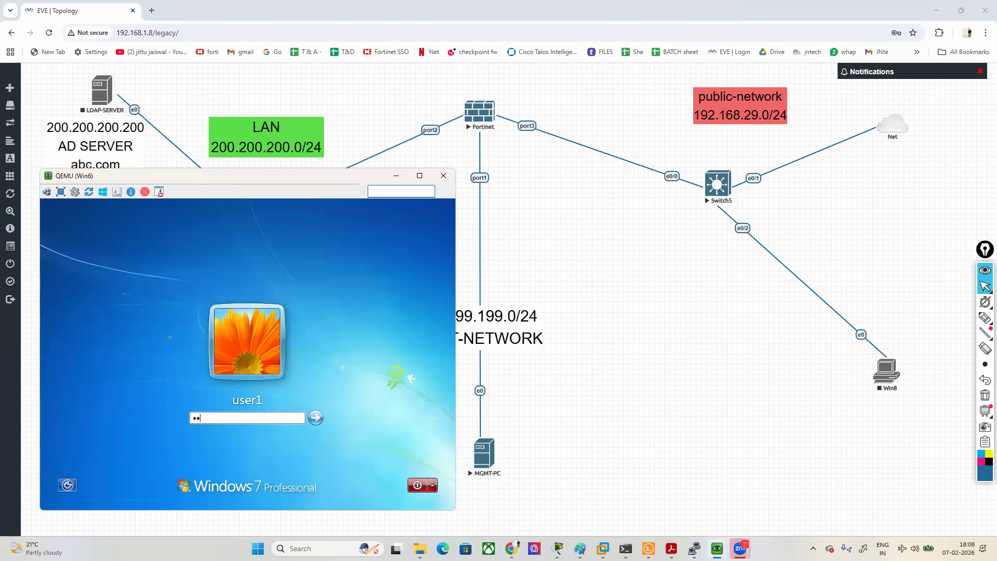
key("Return")
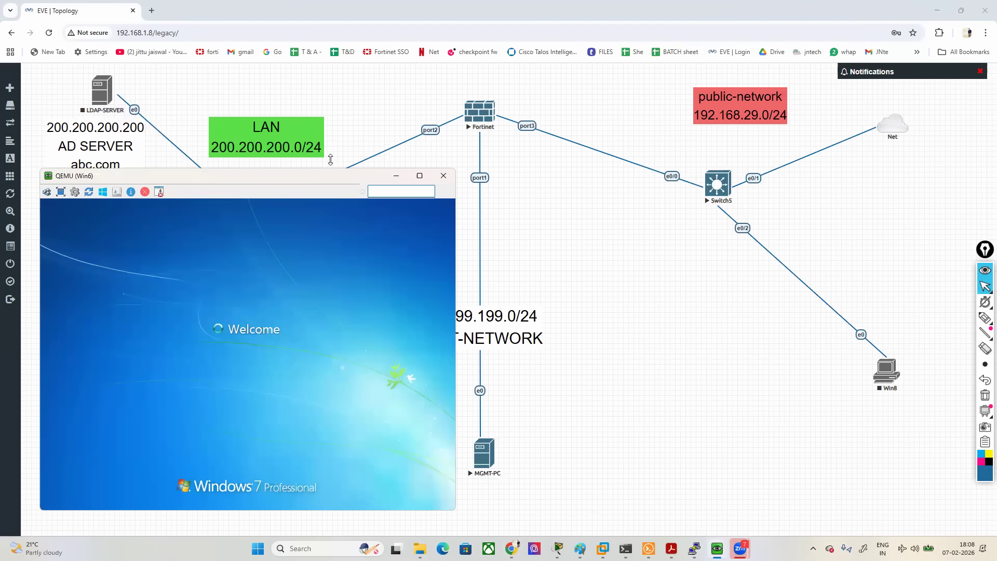
left_click_drag(250, 179, 235, 199)
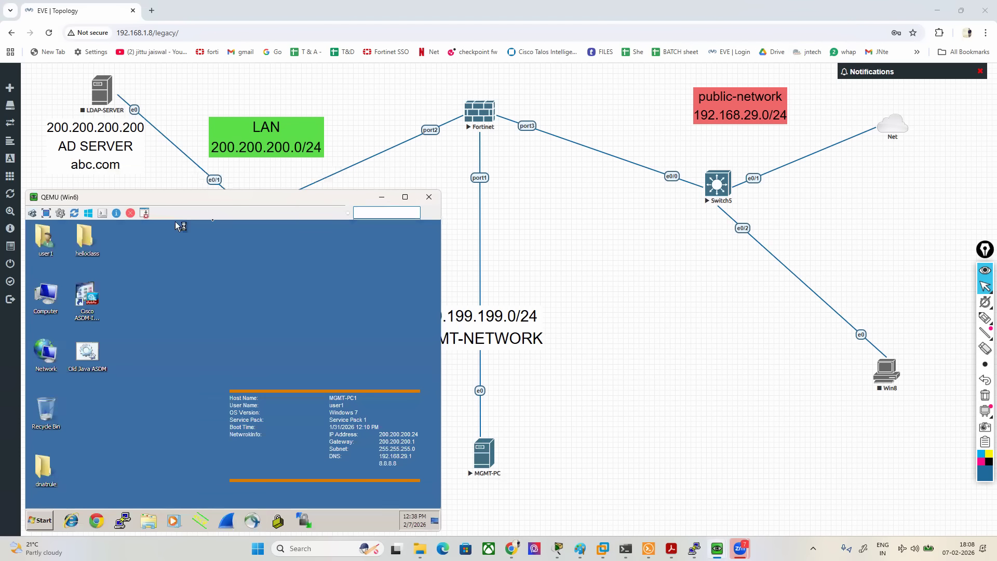
- Start Internet Explorer on Win6 with its home page instead of the last session, and browse to facebook.com
left_click(73, 522)
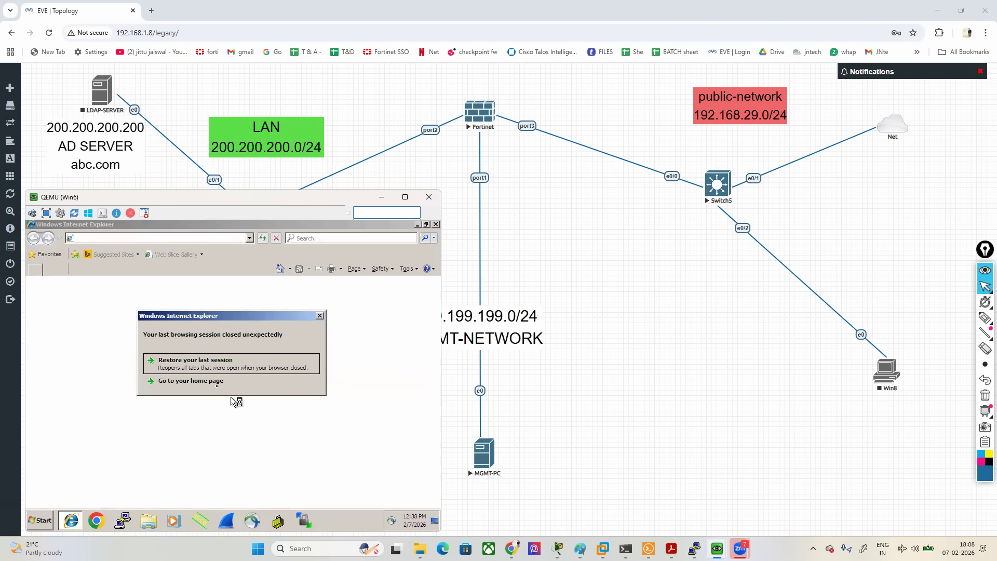
left_click(205, 383)
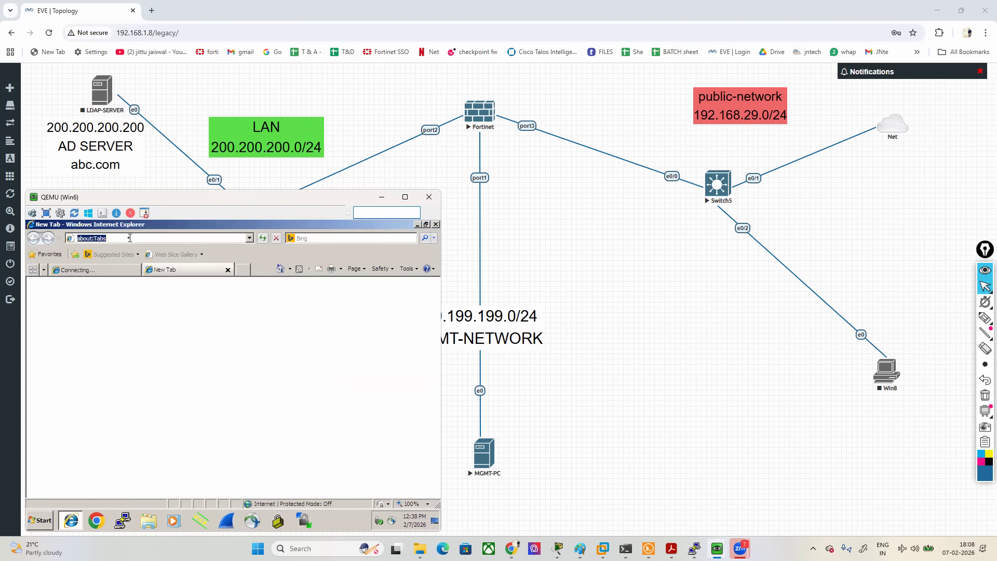
type("F")
key("Down")
key("Down")
key("Return")
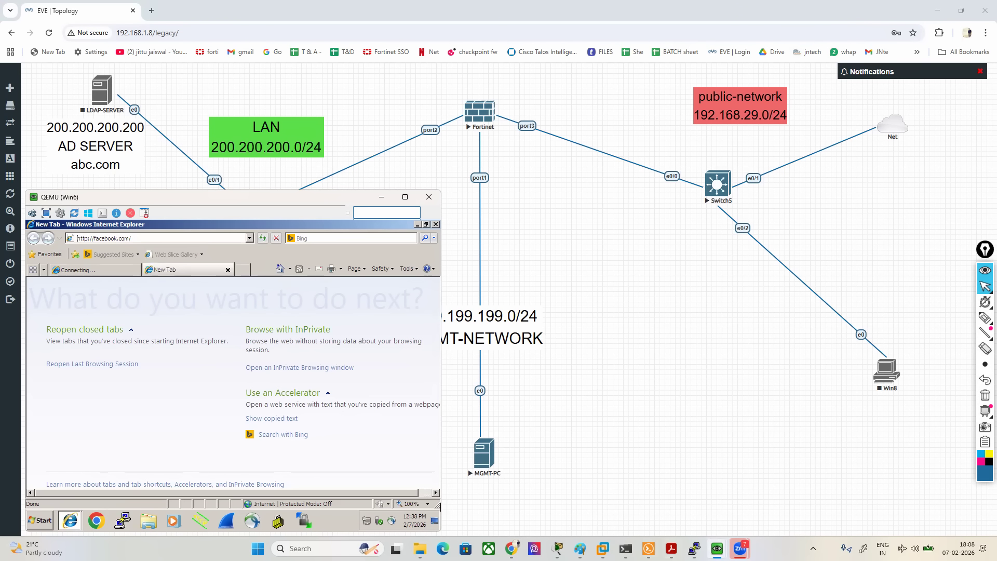
- Switch to the FortiGate on the MGMT-PC, review the Application Control Block Page replacement message, and close it without saving
mouse_move(717, 548)
left_click(682, 486)
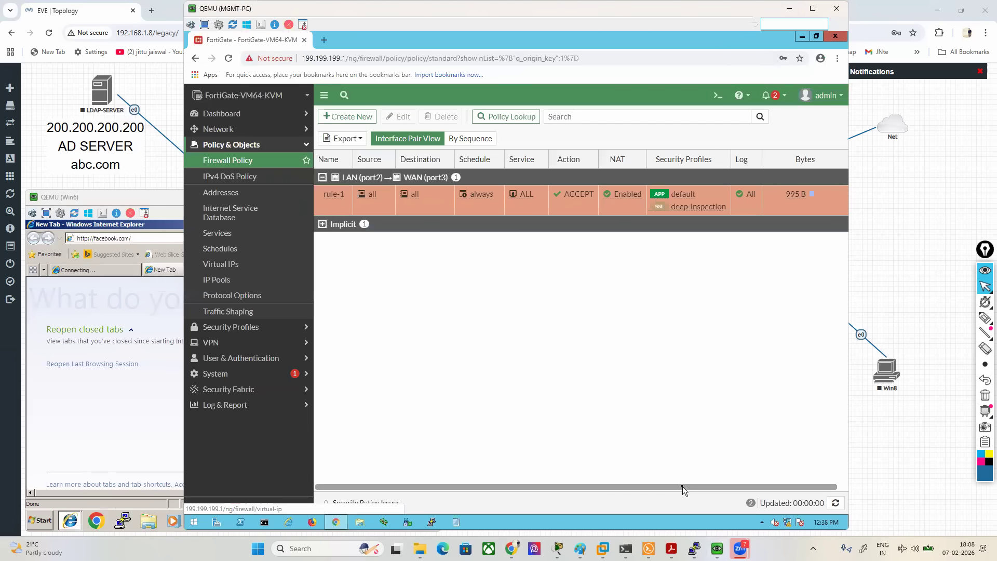
left_click(233, 374)
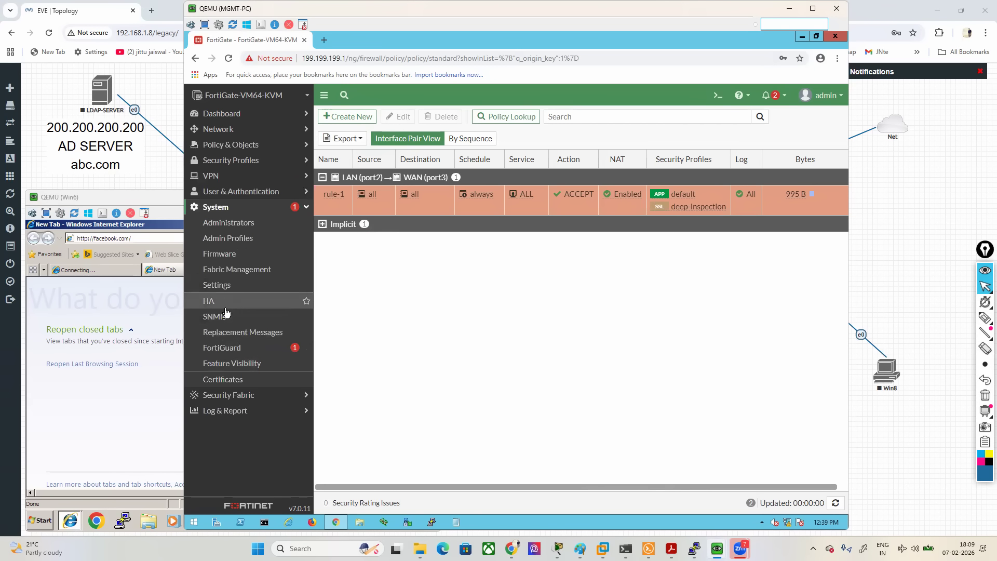
left_click(226, 335)
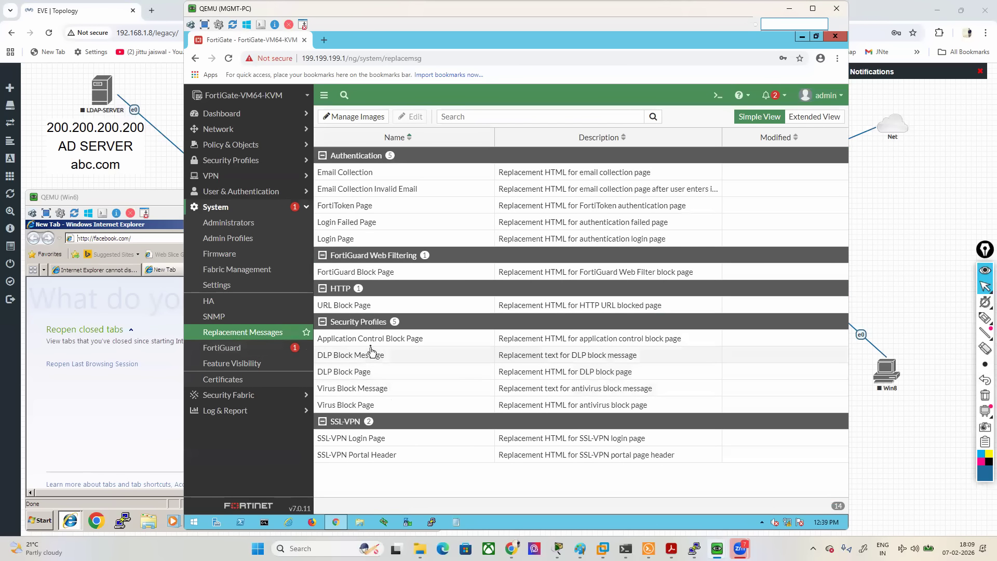
double_click(371, 339)
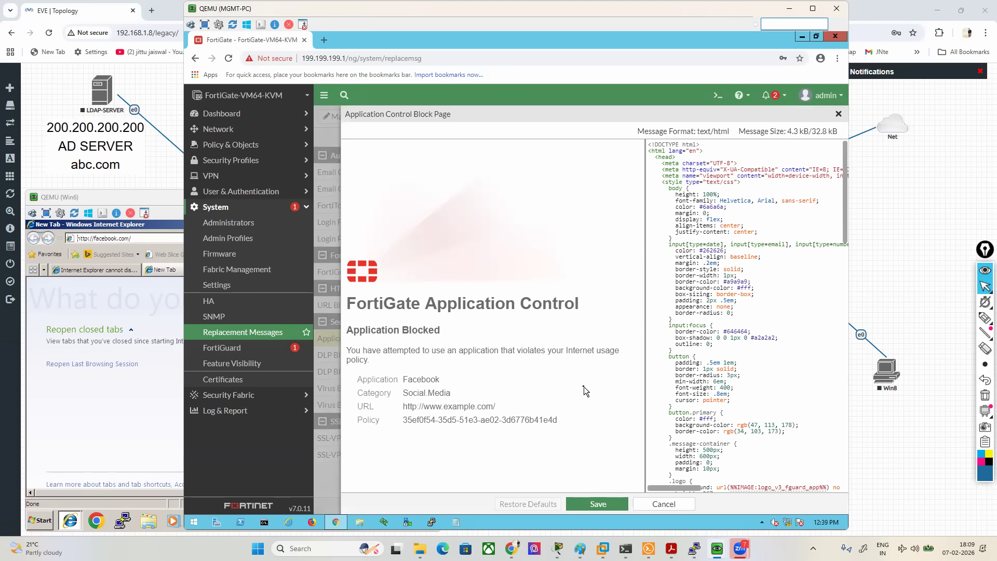
scroll(682, 400, "down", 3)
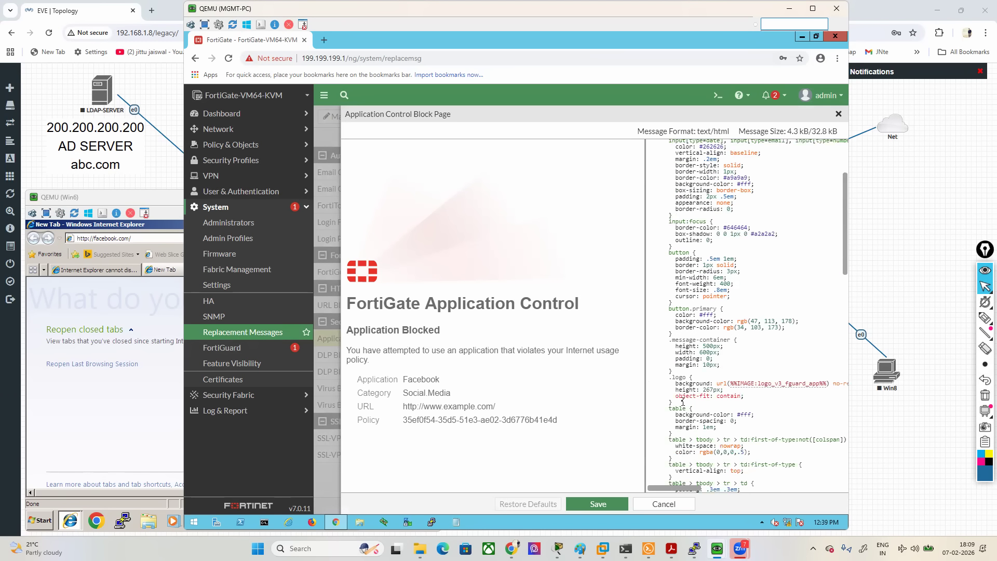
scroll(682, 400, "down", 1)
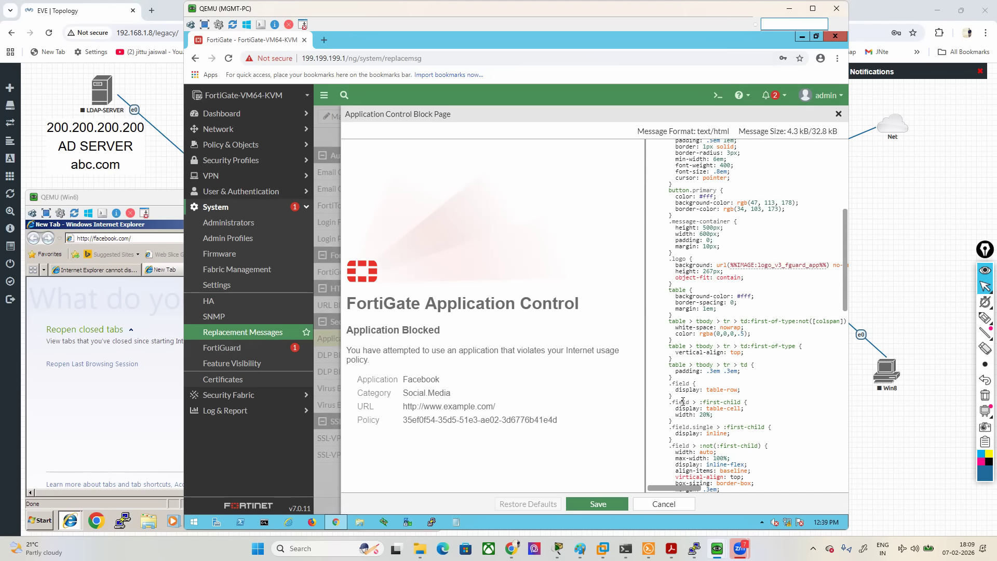
left_click(662, 502)
- Return to Internet Explorer on Win6, check the loading pages, and continue past the certificate warning to Facebook
left_click(180, 350)
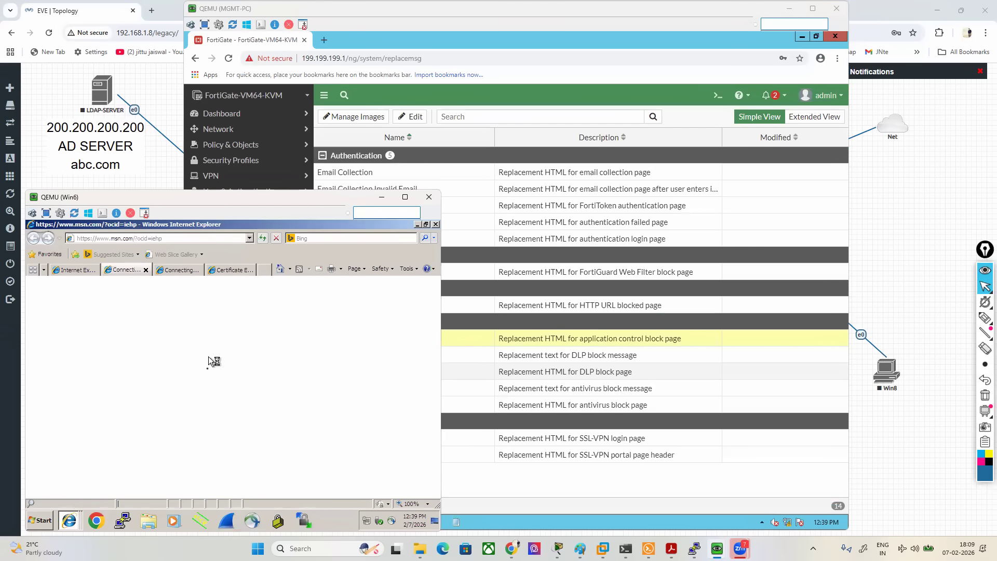
left_click(171, 269)
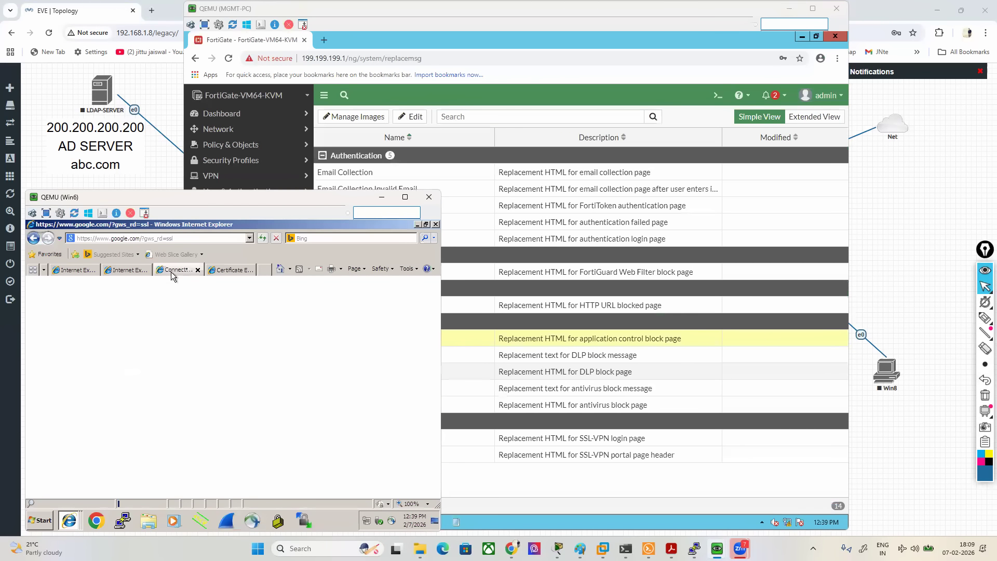
left_click(227, 271)
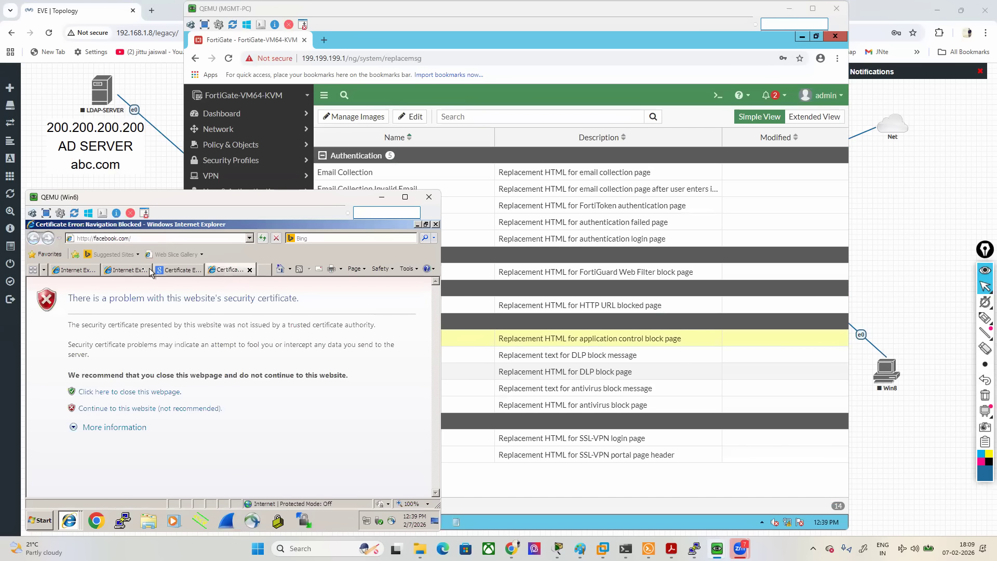
left_click(134, 410)
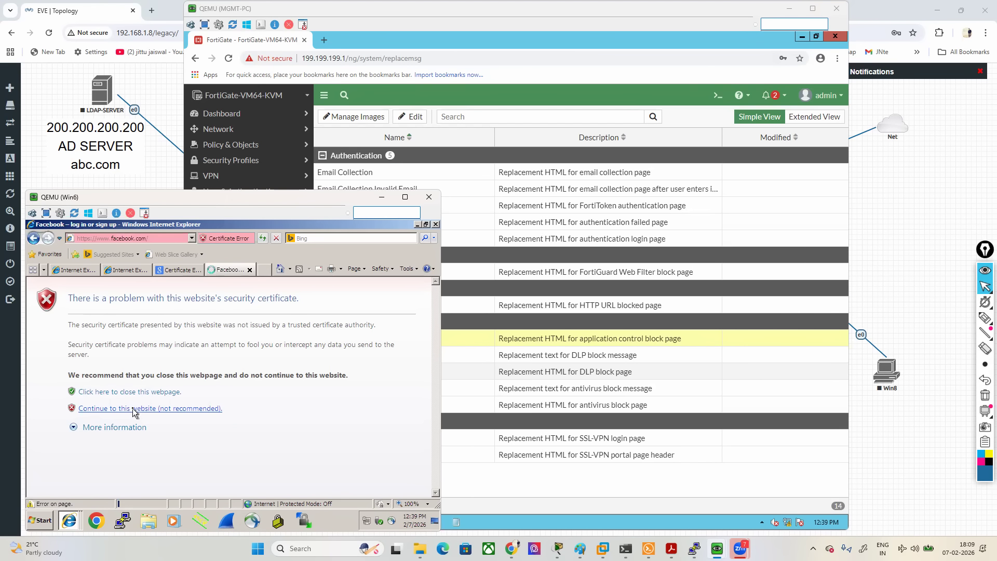
left_click_drag(340, 203, 333, 212)
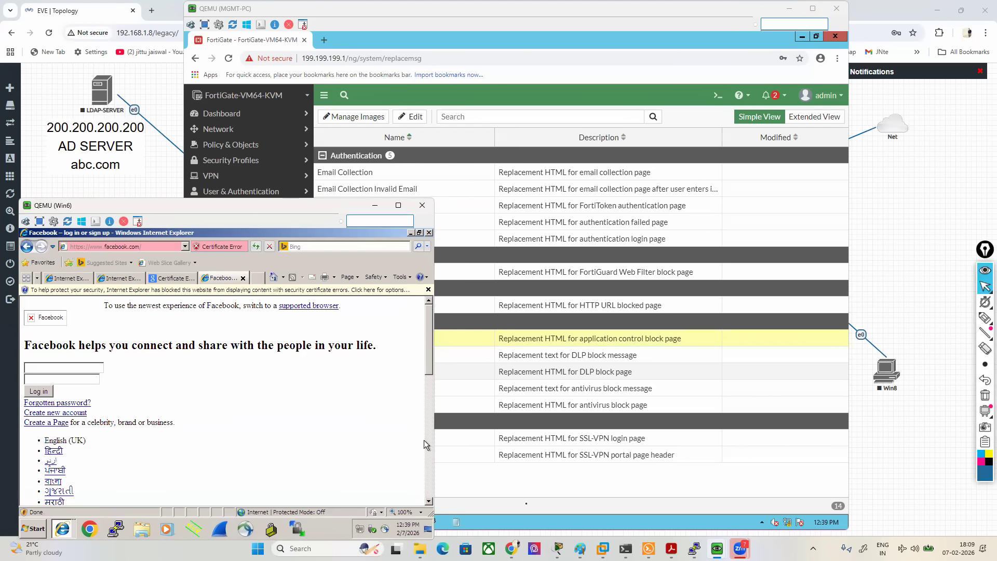
- Go back to the FortiGate on the MGMT-PC and check the application control sensor list for FORMKTE-TEAM1
left_click(497, 478)
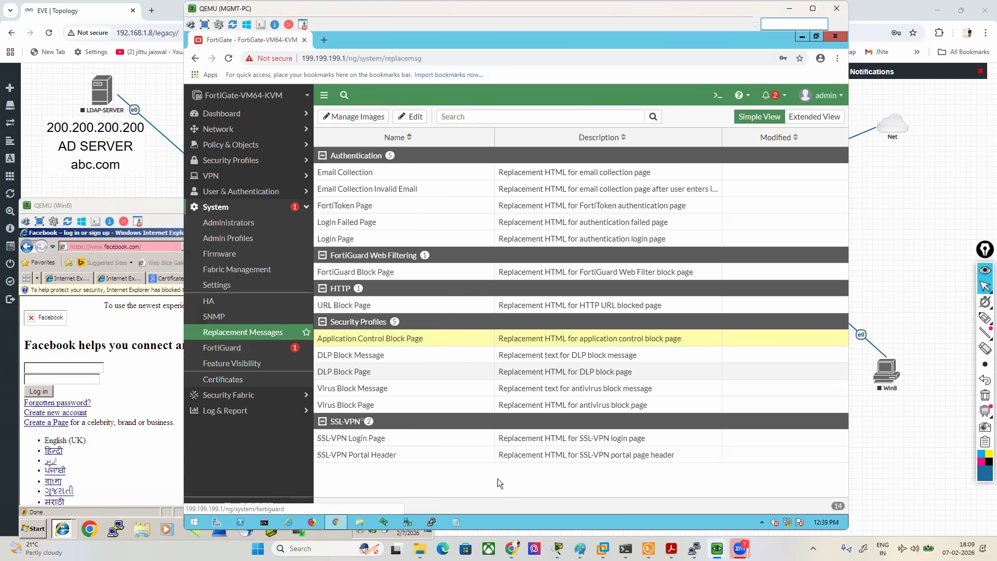
left_click(231, 161)
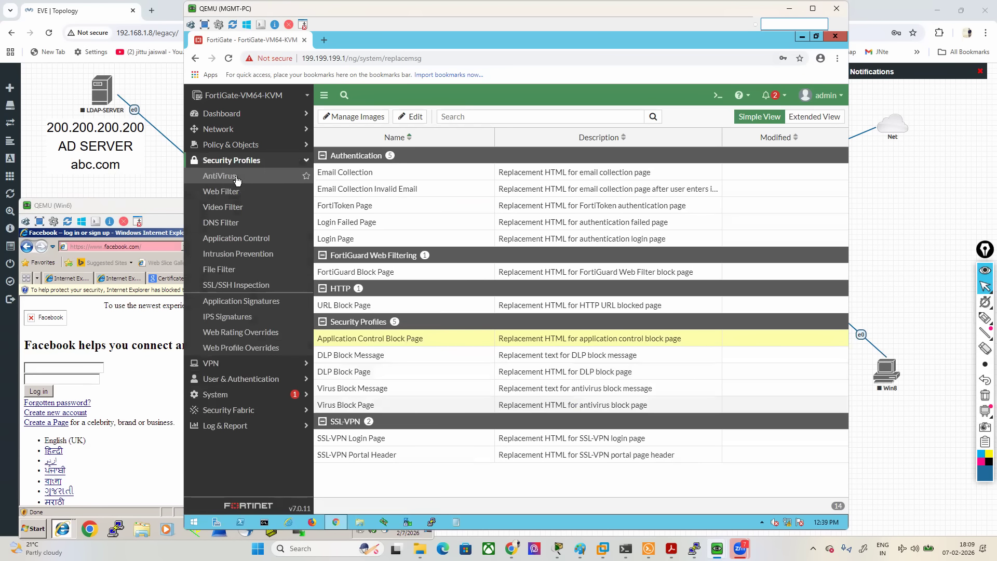
left_click(232, 242)
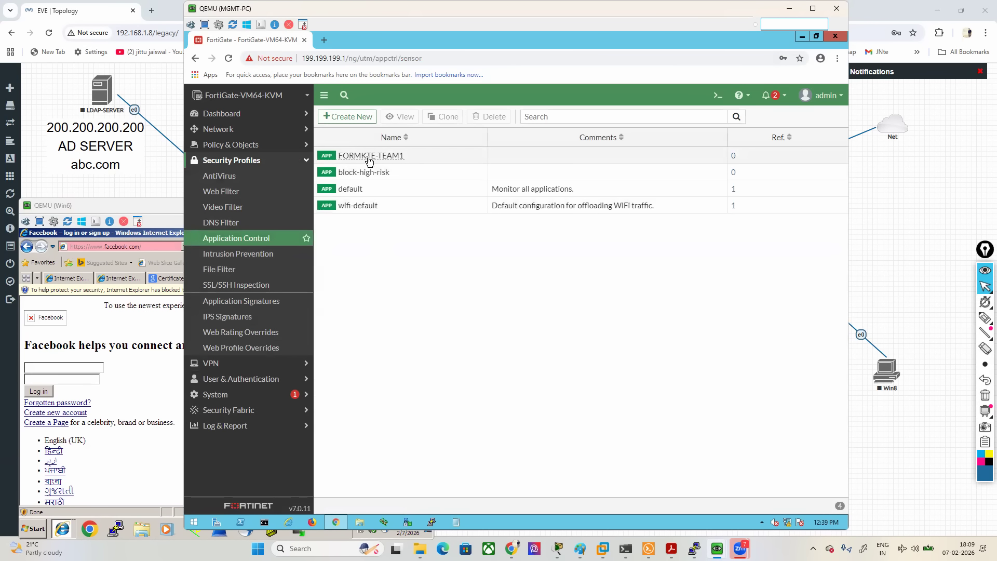
- Assign the FORMKTE-TEAM1 application control sensor to the LAN-to-WAN firewall policy rule-1 and save the policy
left_click(218, 146)
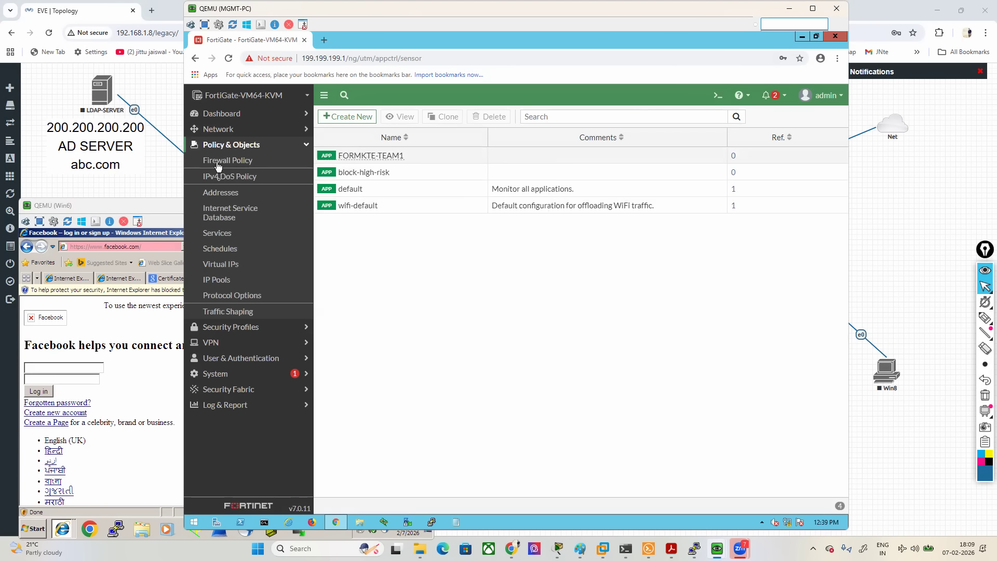
left_click(217, 162)
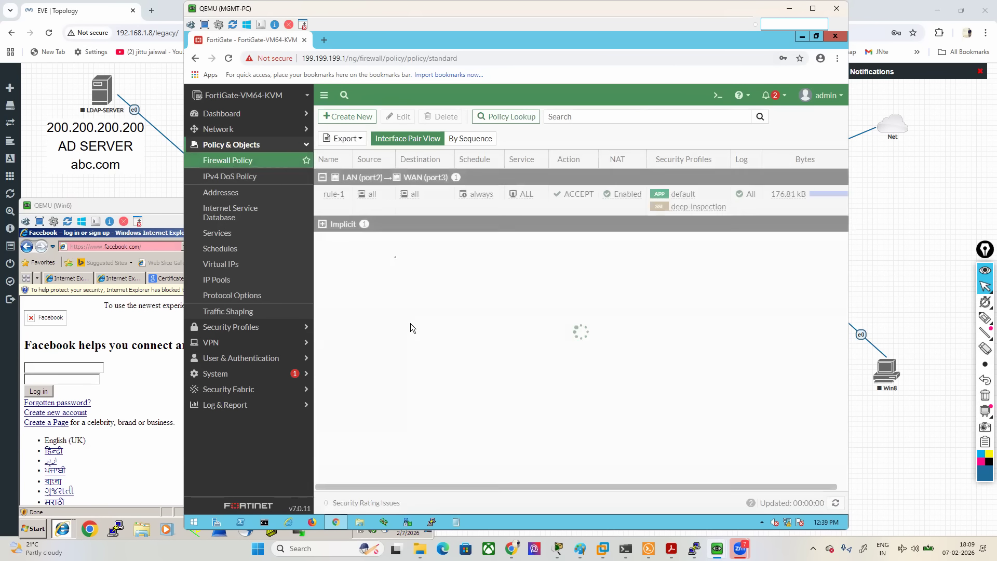
double_click(344, 204)
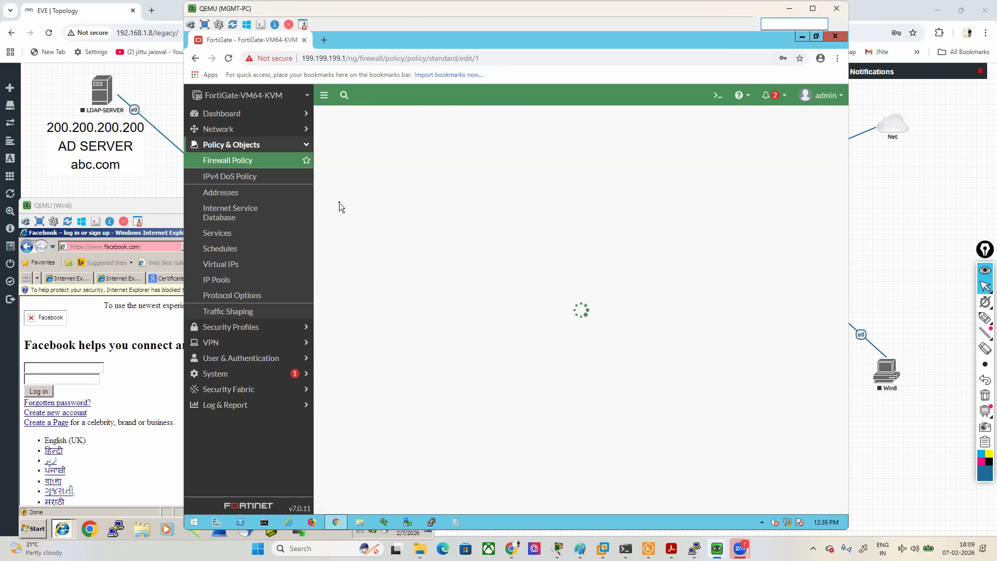
scroll(466, 438, "down", 2)
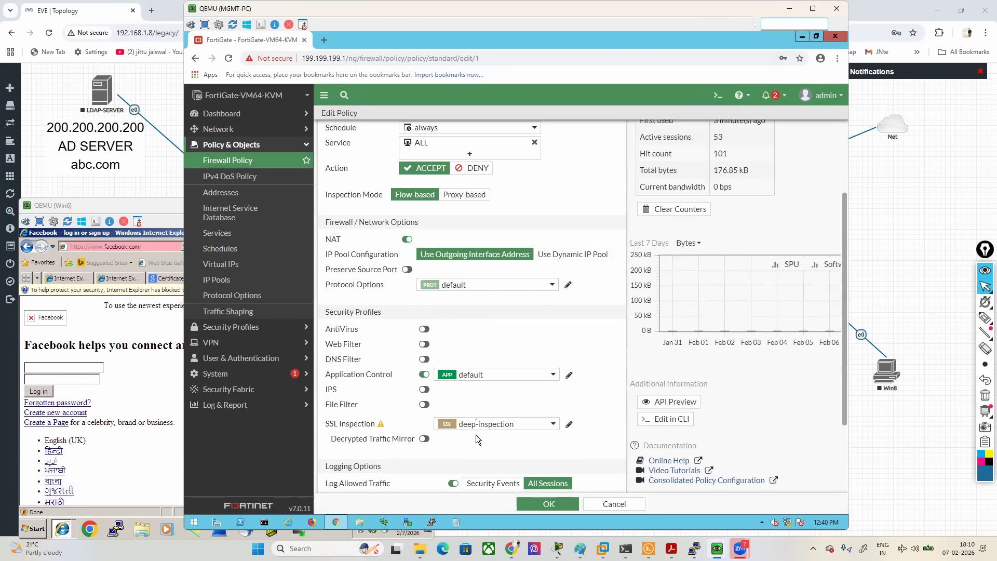
left_click(488, 375)
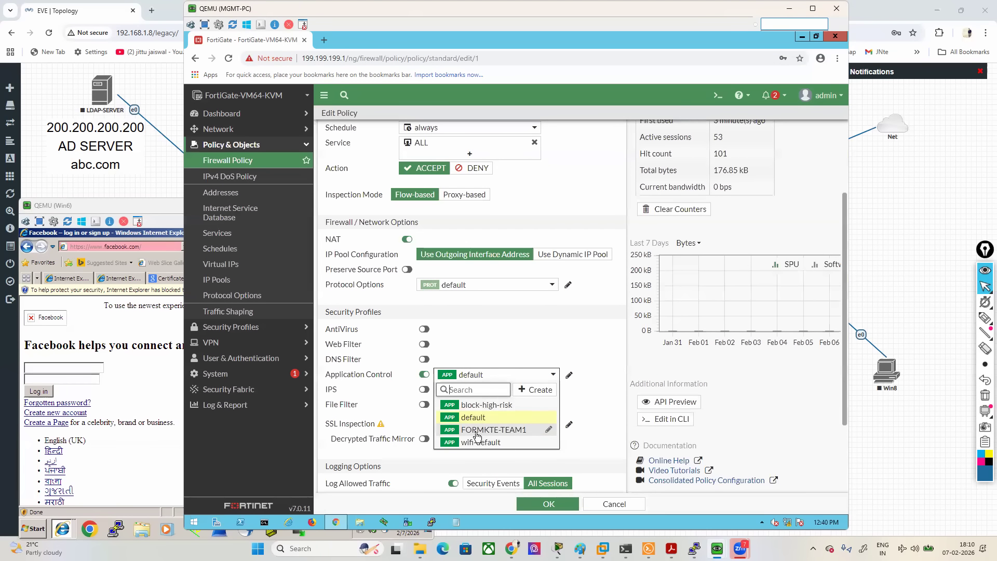
left_click(478, 429)
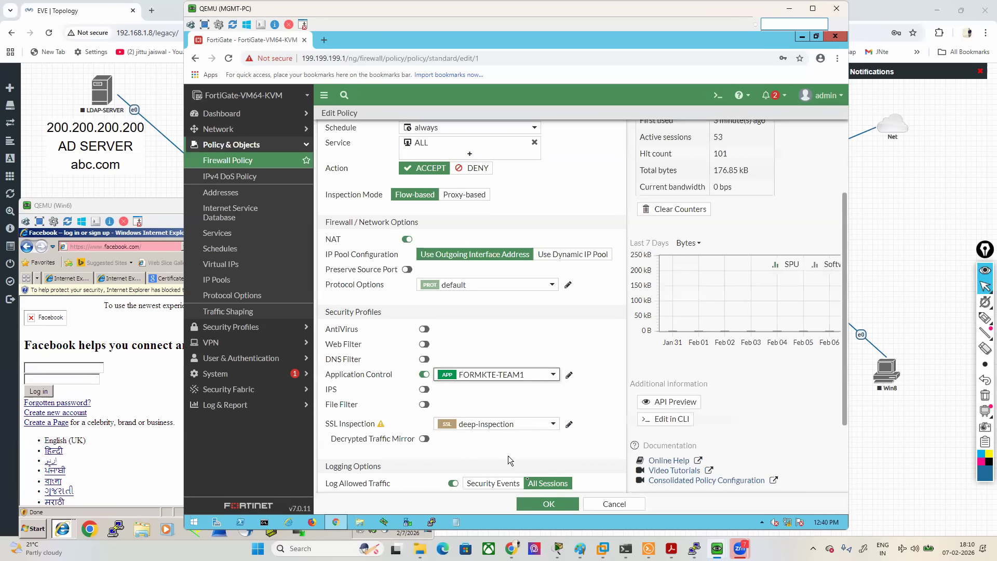
left_click(546, 503)
- Switch to Internet Explorer on Win6 and close all the old pages, keeping only one new empty tab
left_click(77, 279)
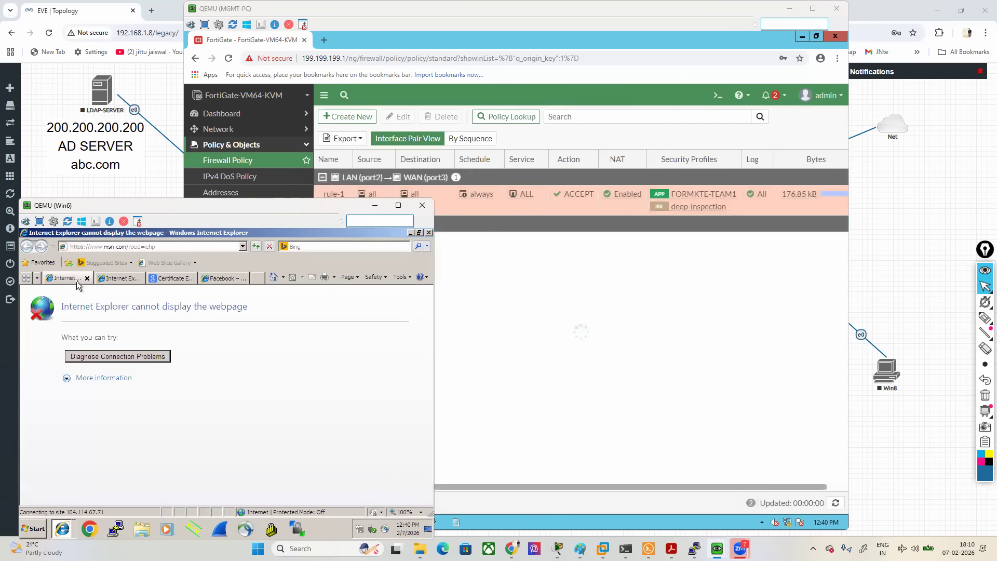
left_click(87, 281)
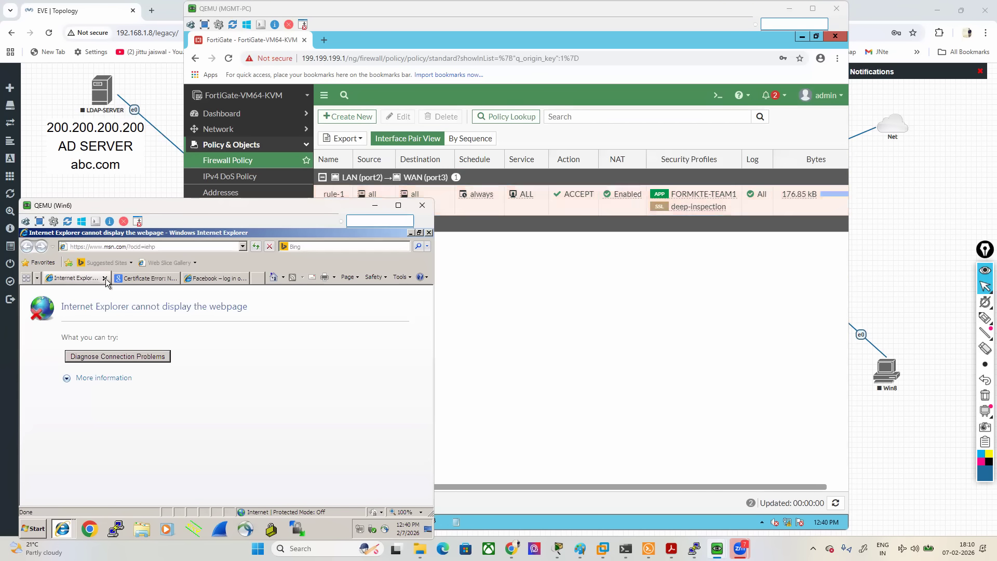
left_click(105, 278)
left_click(128, 278)
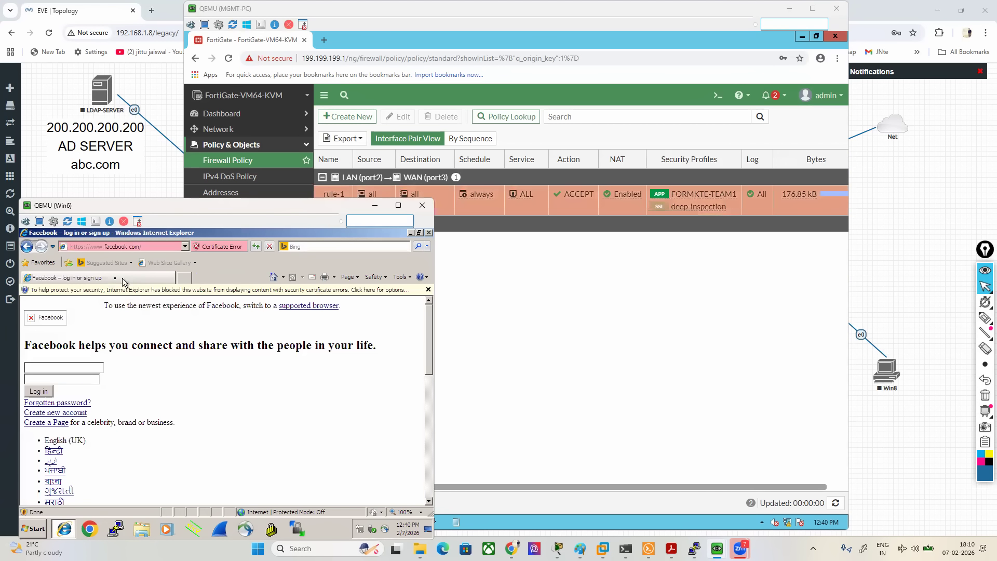
left_click(184, 278)
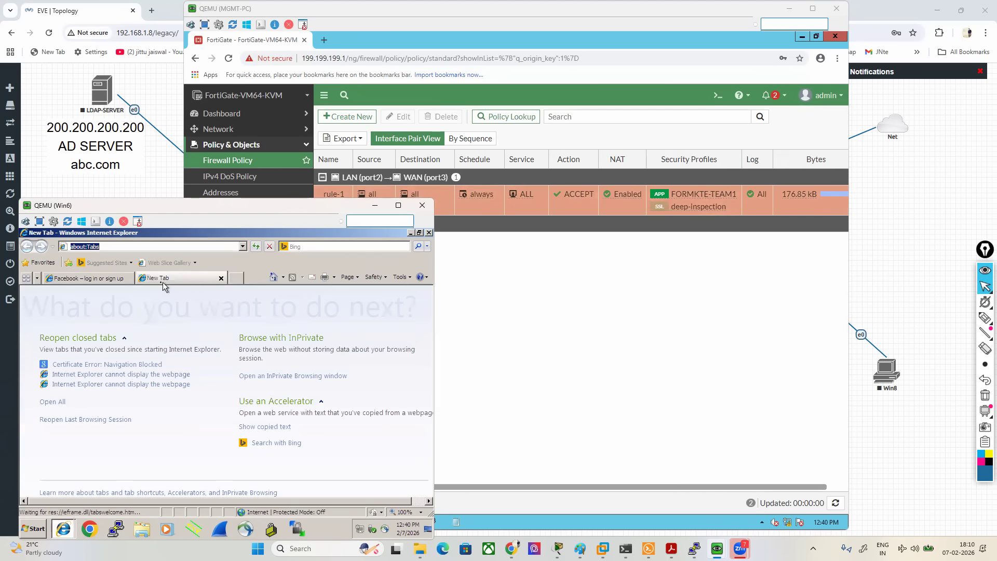
left_click(123, 280)
left_click(128, 279)
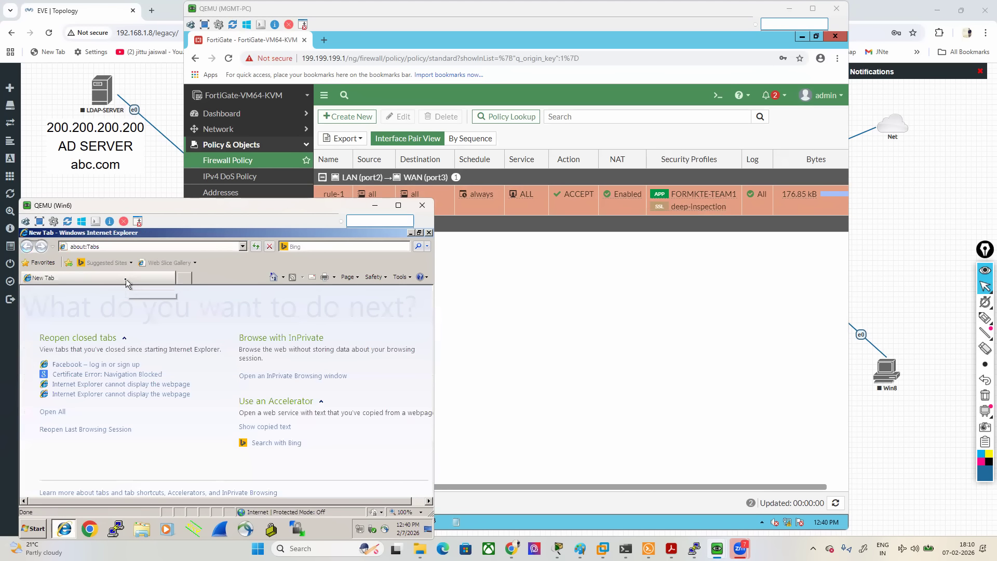
- Browse to facebook.com on Win6, continue past the certificate warning, and examine the page that FortiGate returns
left_click(120, 248)
type("facebook.com/")
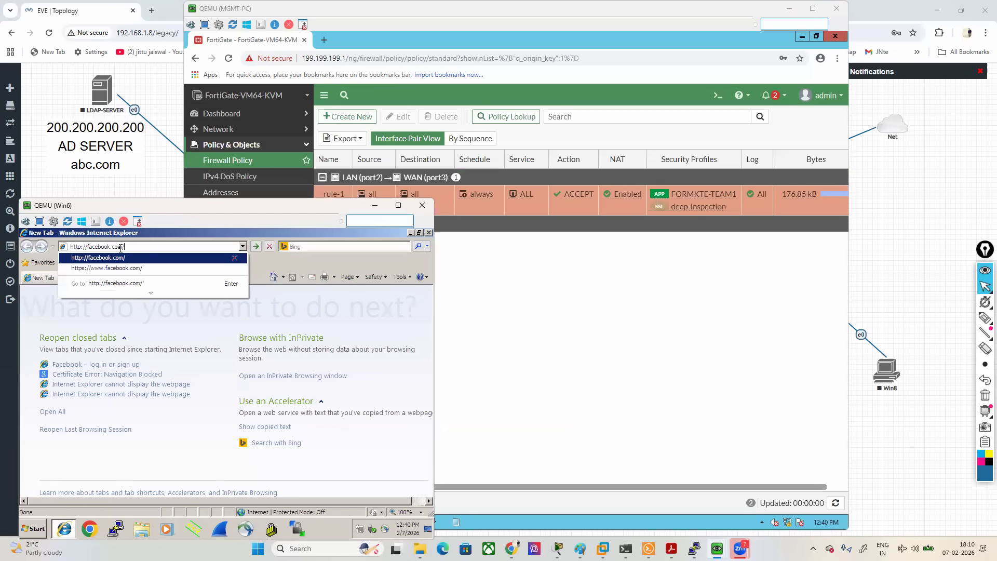
key("Return")
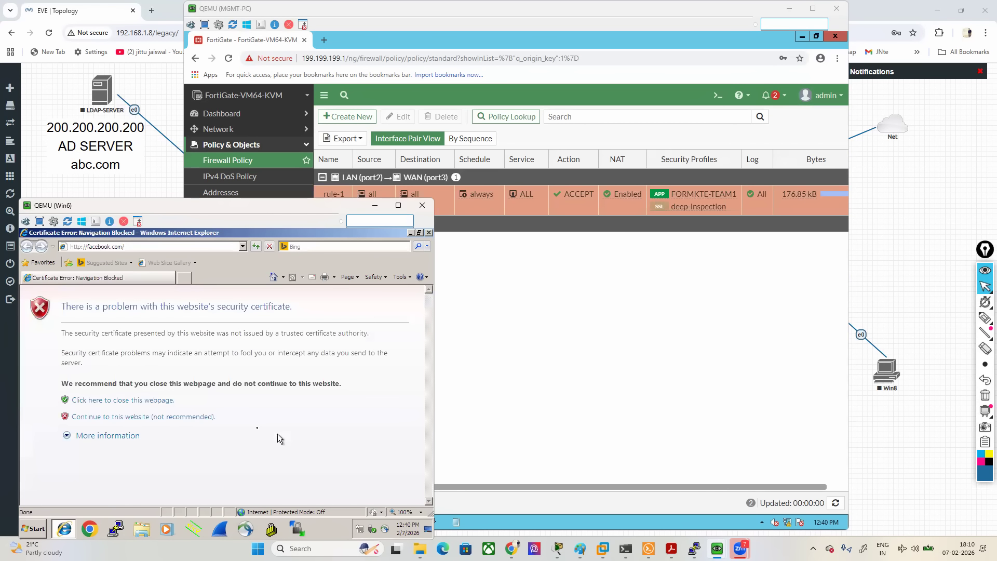
left_click(138, 418)
left_click(139, 417)
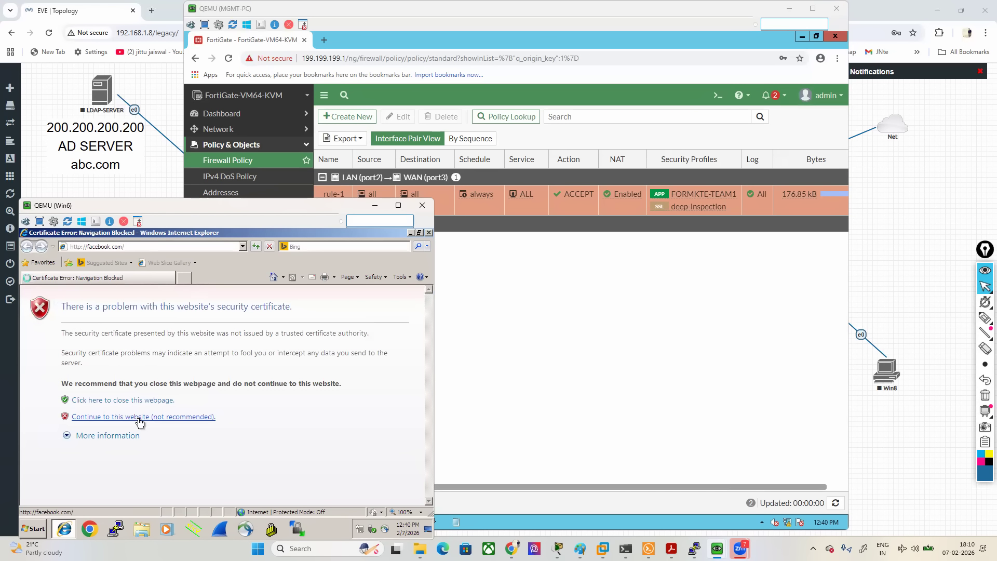
scroll(177, 423, "down", 3)
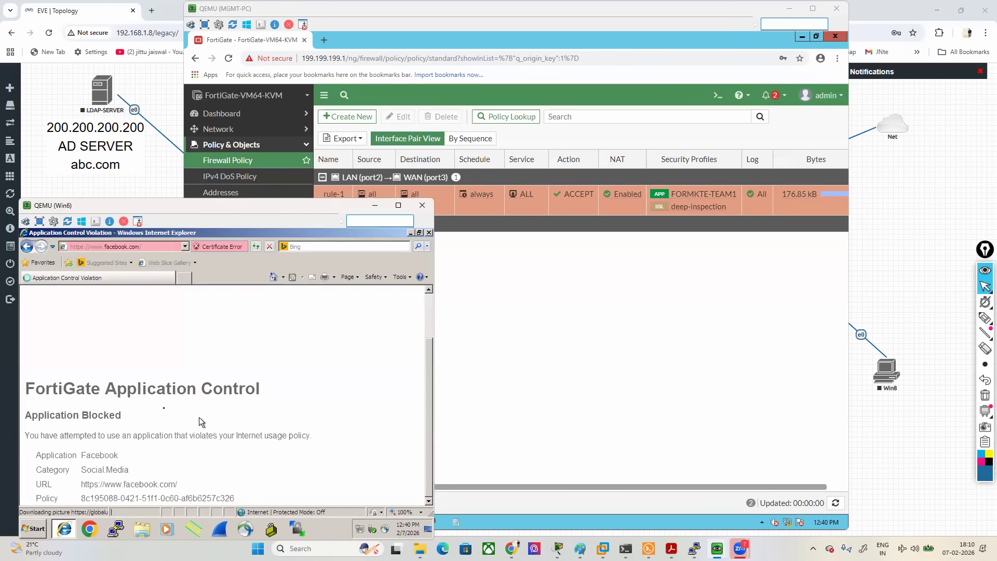
left_click_drag(77, 391, 214, 392)
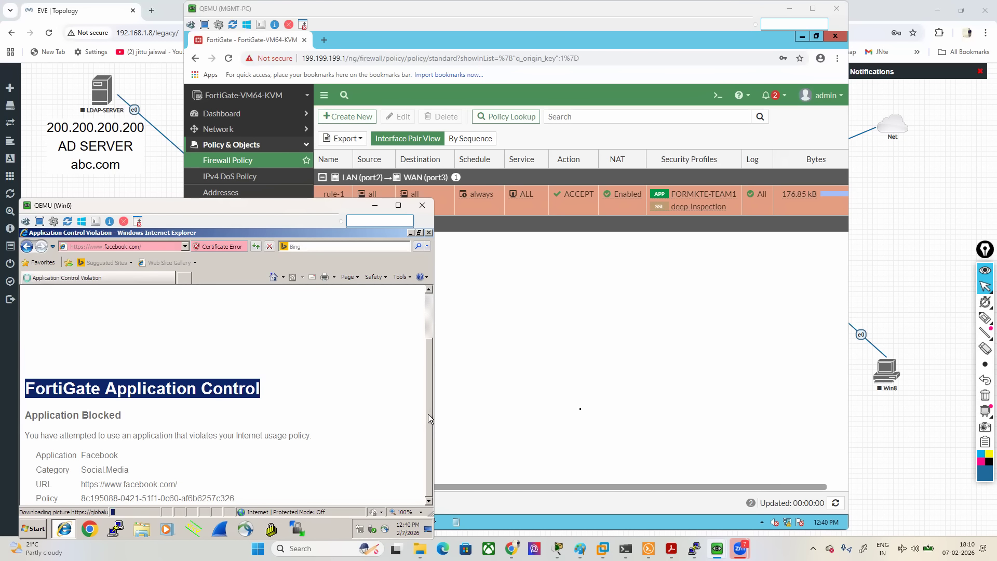
- Switch to the FortiGate on the MGMT-PC and check the Application Control log for the Facebook entries
left_click(581, 409)
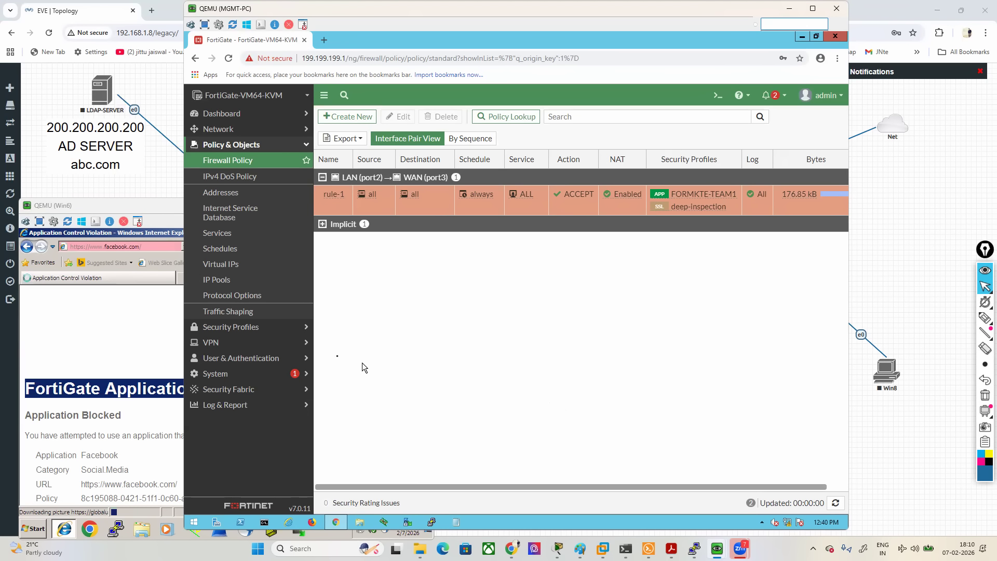
left_click(238, 326)
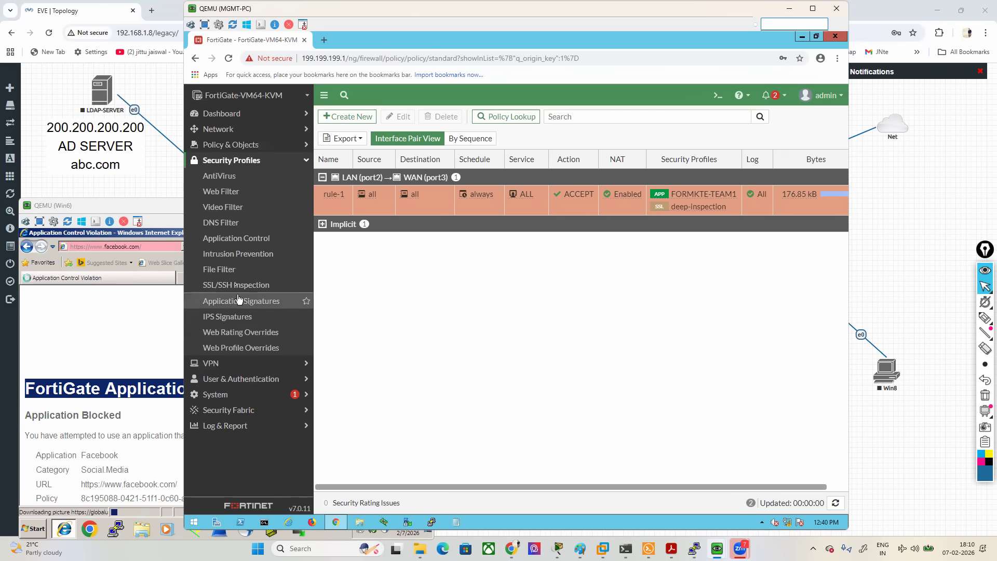
left_click(225, 425)
left_click(229, 394)
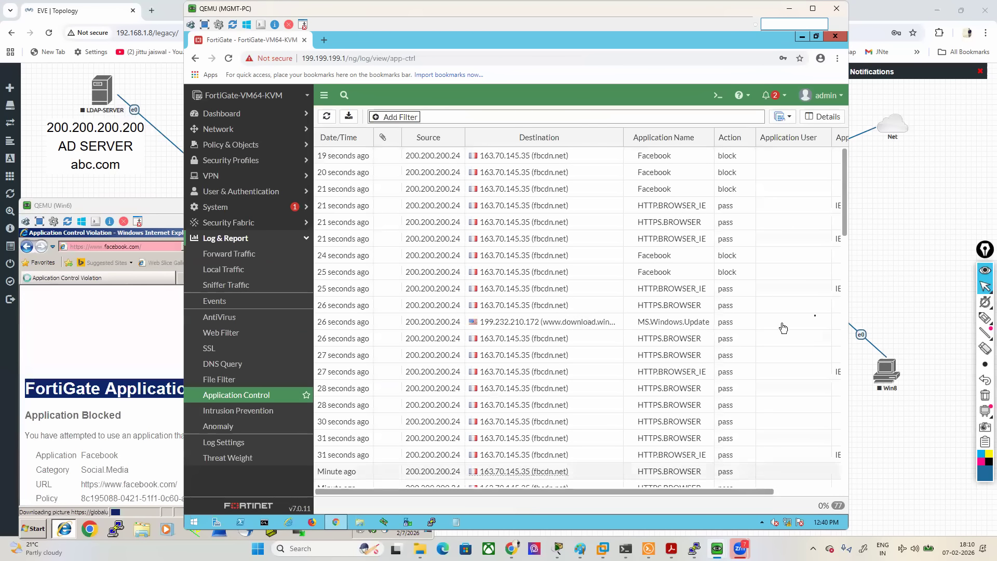
- Circle the source and application name of the newest Facebook log entry with the screen pen, and clear the markings
left_click(984, 317)
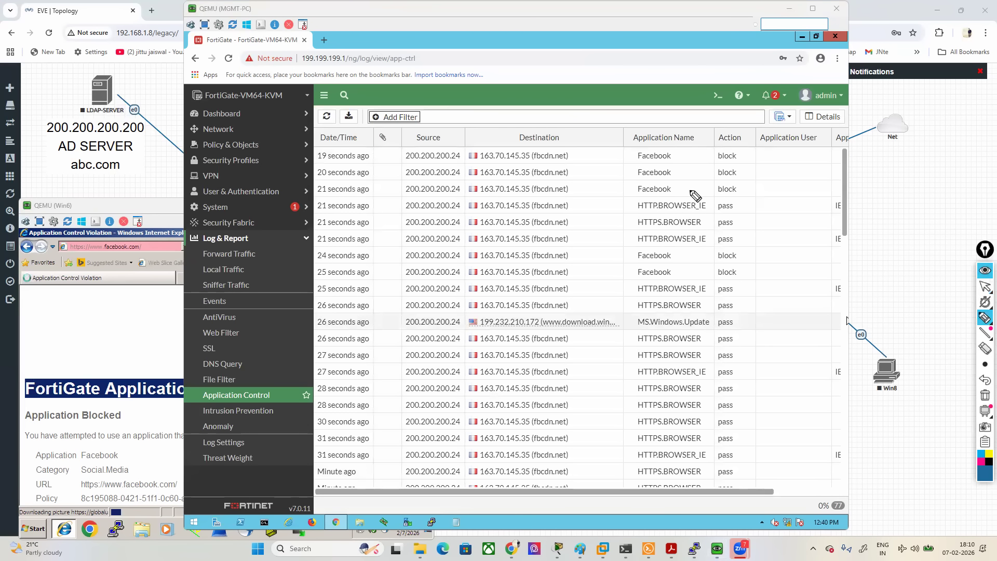
mouse_move(623, 168)
left_mouse_down()
mouse_move(675, 170)
mouse_move(717, 117)
mouse_move(597, 148)
mouse_move(591, 164)
left_mouse_up()
mouse_move(394, 168)
left_mouse_down()
mouse_move(469, 172)
mouse_move(463, 123)
mouse_move(410, 120)
mouse_move(397, 166)
left_mouse_up()
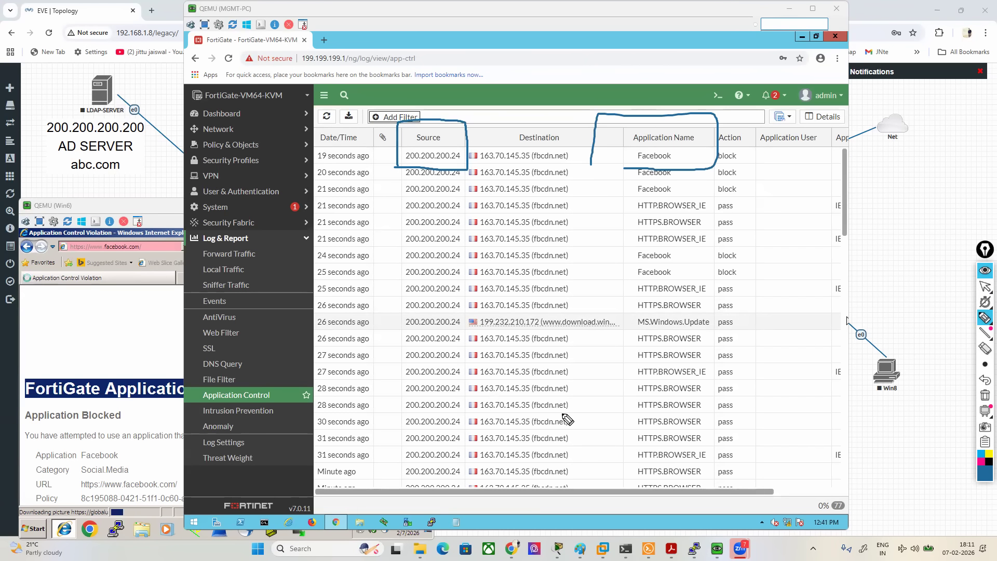
left_click(985, 395)
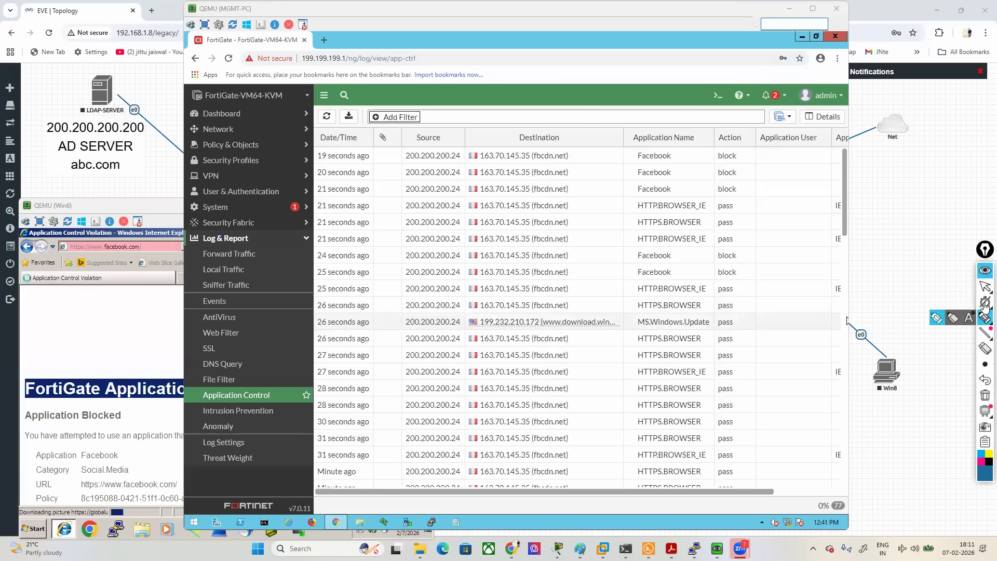
left_click(952, 286)
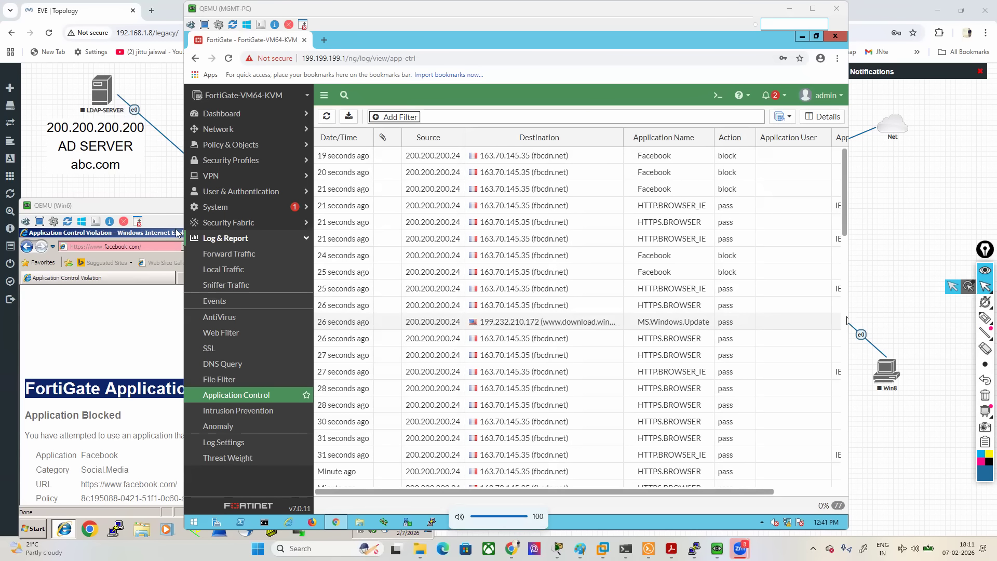
- Replace the "Application Blocked" heading in the Application Control Block Page replacement message with "tumse na ho payega" and save it
left_click(215, 206)
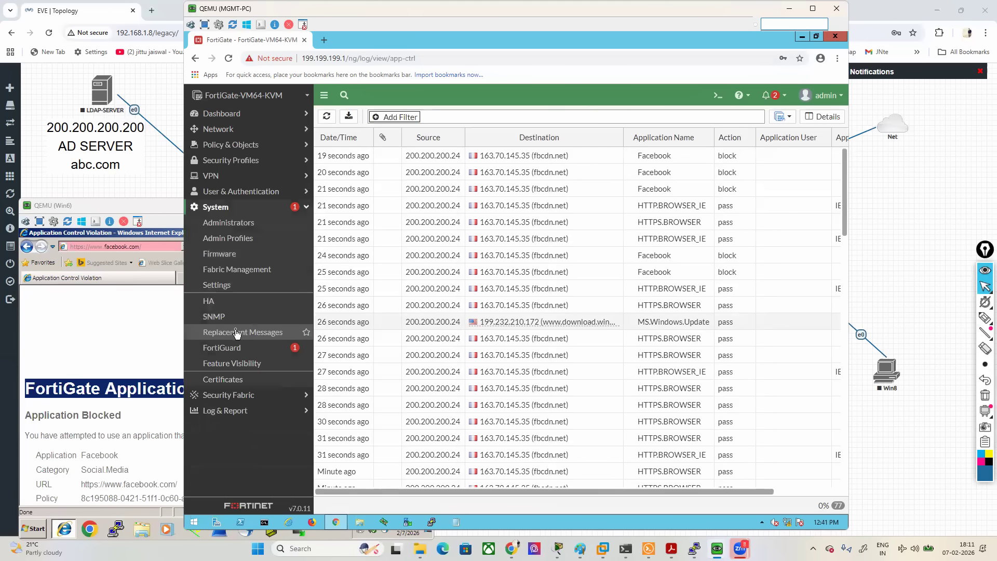
left_click(238, 332)
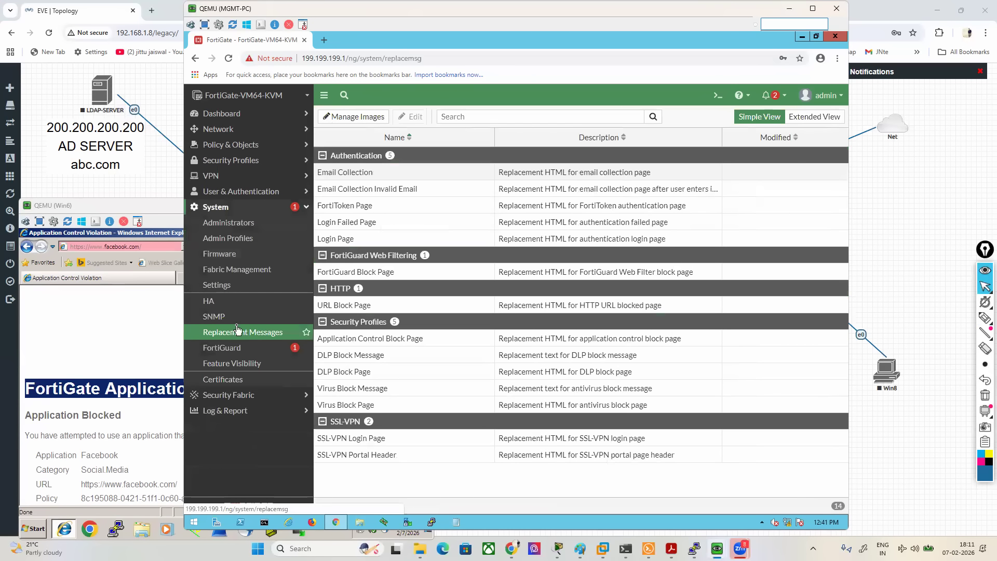
double_click(376, 338)
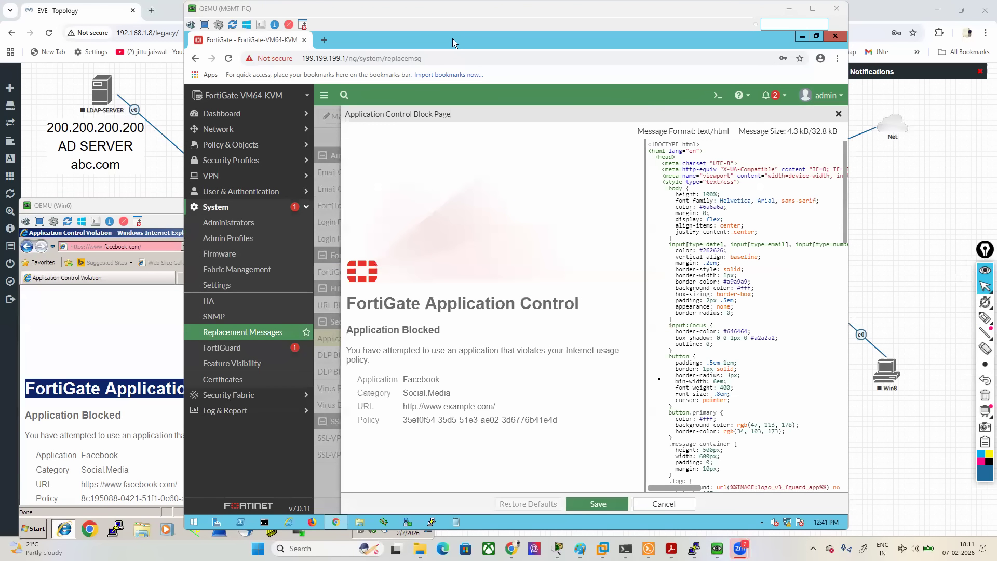
scroll(717, 410, "down", 15)
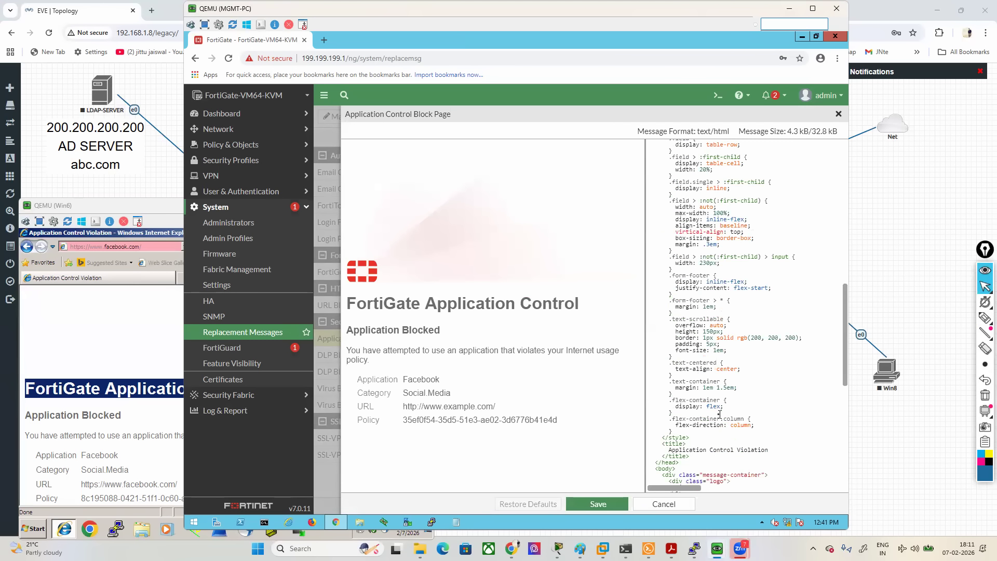
scroll(717, 409, "up", 2)
scroll(716, 405, "down", 2)
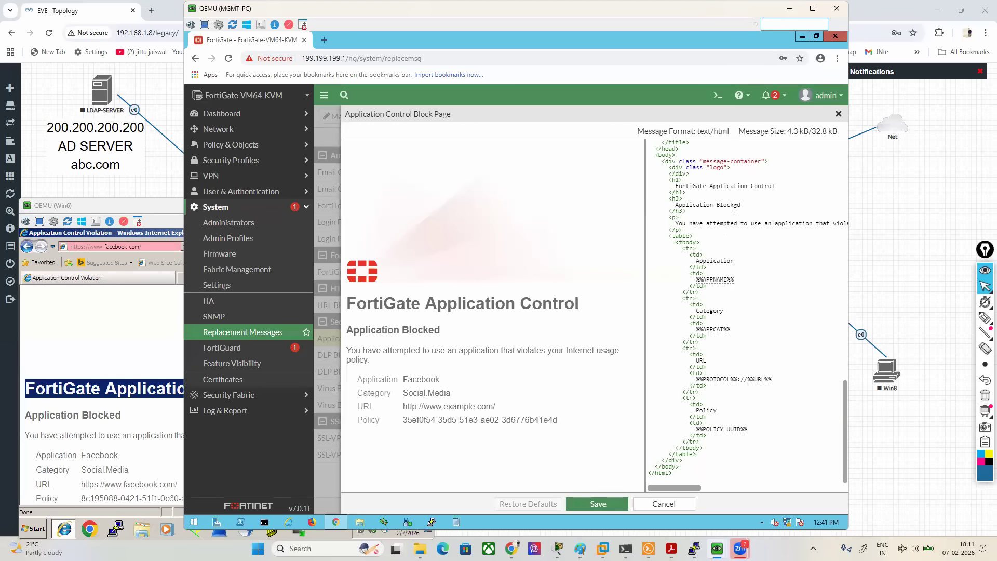
left_click_drag(740, 205, 676, 204)
key("BackSpace")
type("Tumse na ho payega")
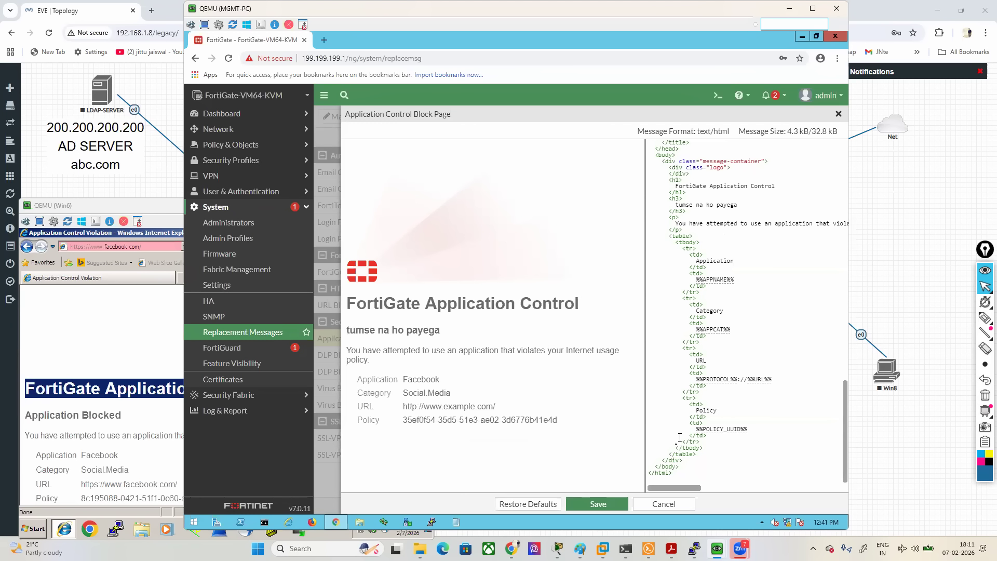
left_click(602, 499)
- Refresh Facebook on Win6 past the certificate warning, check the block page's heading, and return to the FortiGate on the MGMT-PC
left_click(91, 316)
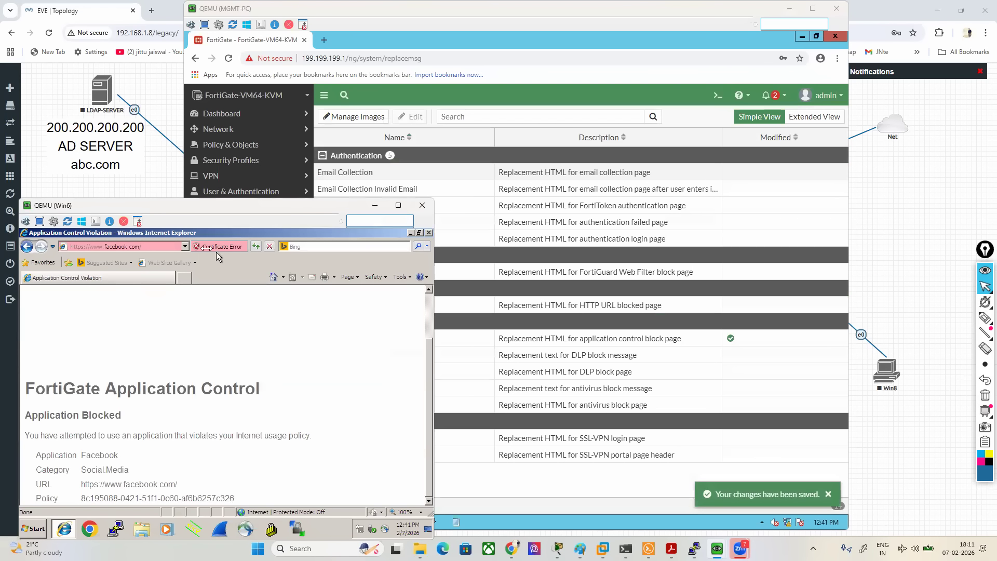
right_click(232, 332)
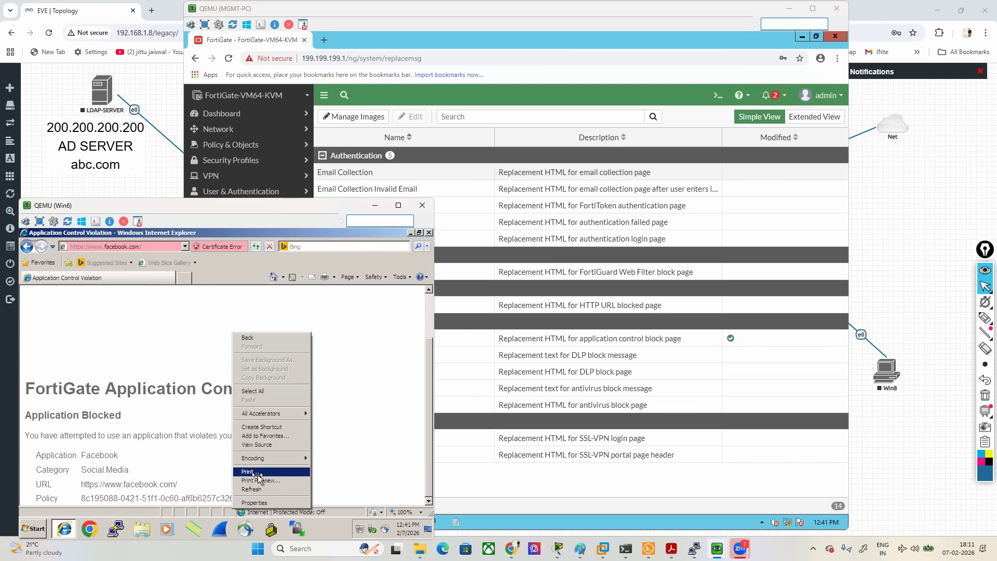
left_click(259, 488)
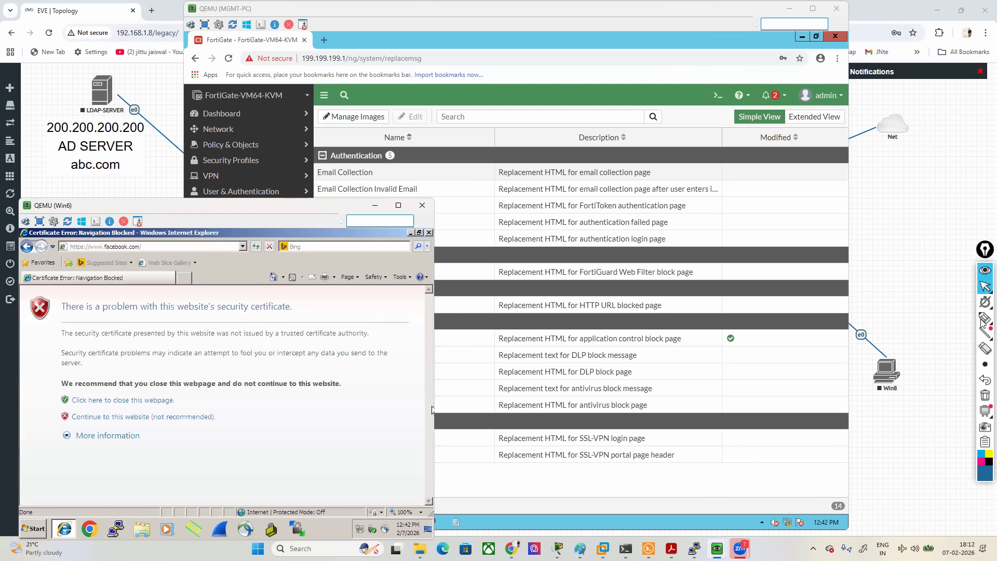
left_click(112, 418)
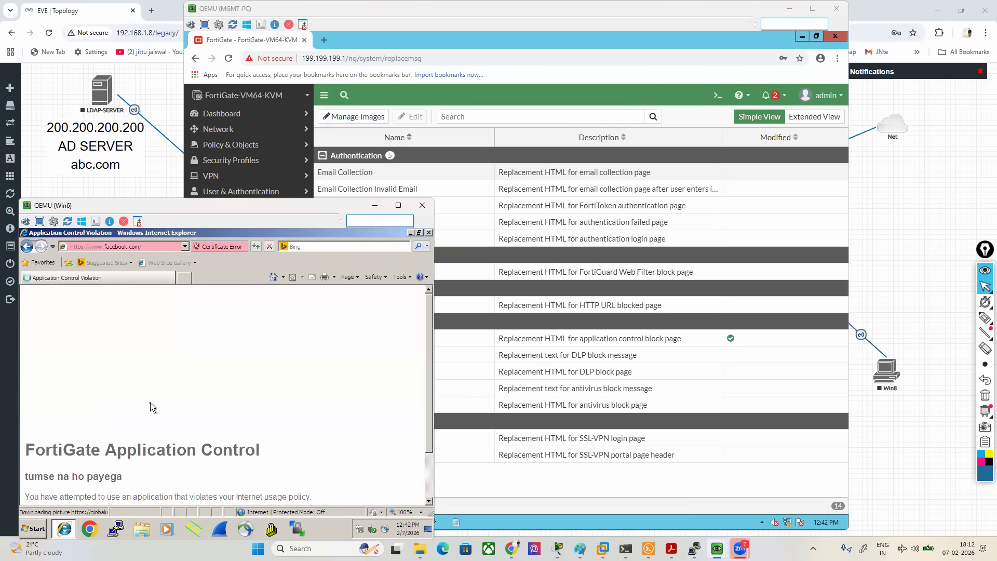
triple_click(50, 407)
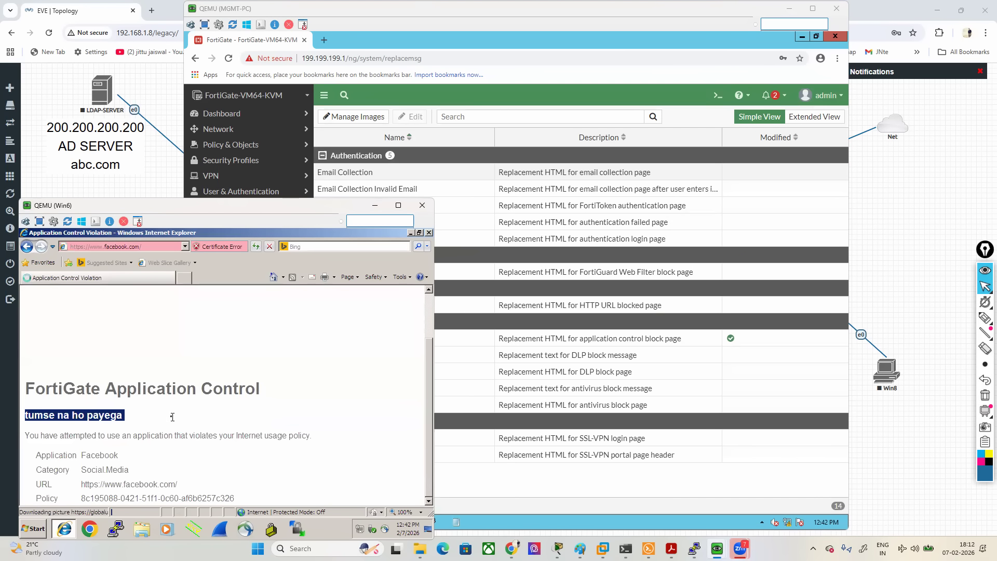
left_click(484, 478)
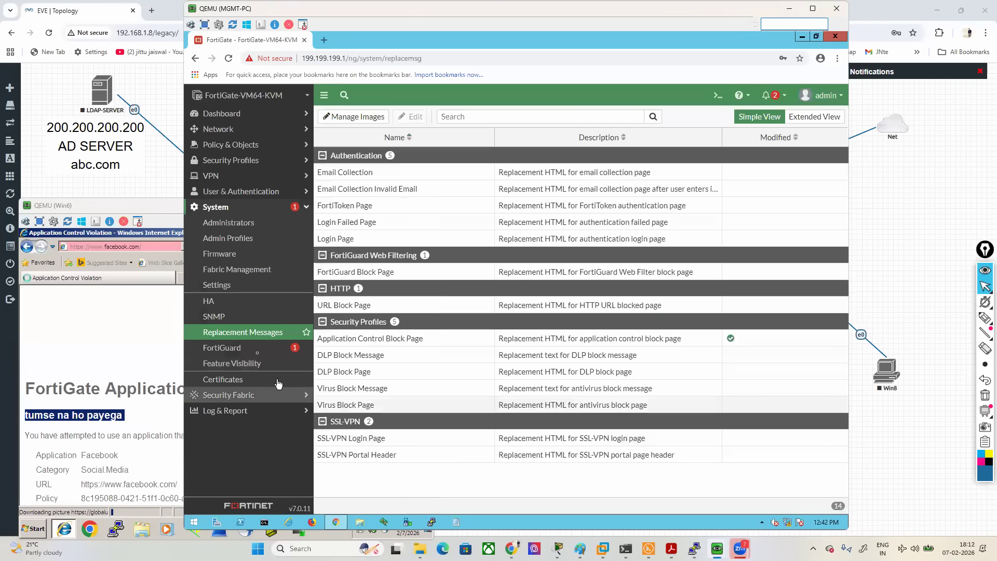
- Open the FORMKTE-TEAM1 application control sensor for editing
left_click(227, 161)
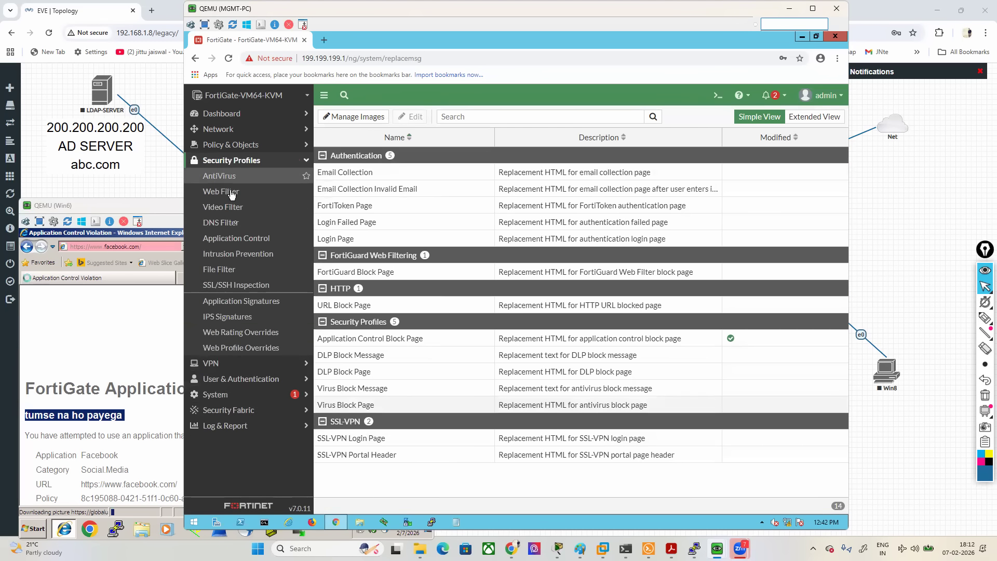
left_click(231, 243)
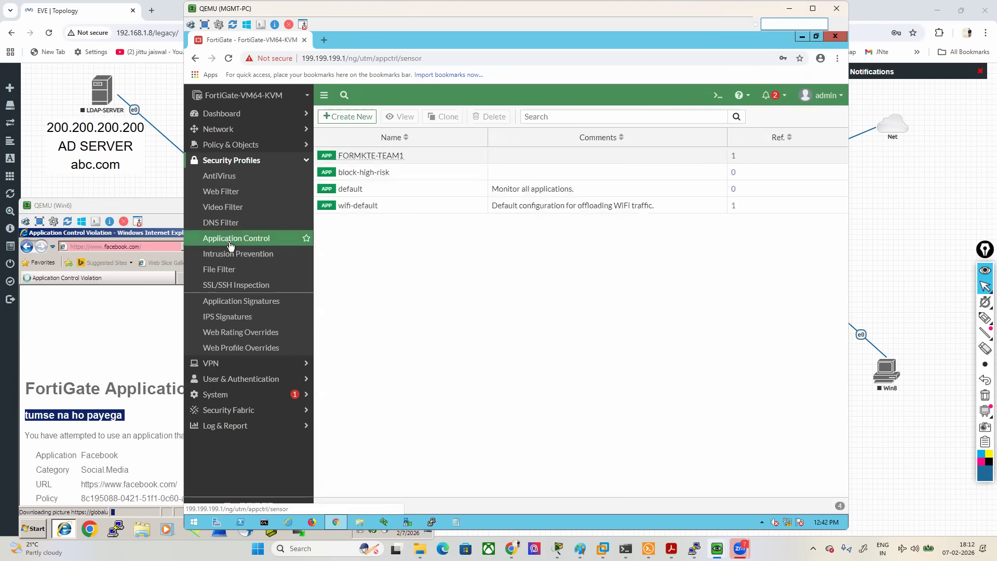
double_click(358, 154)
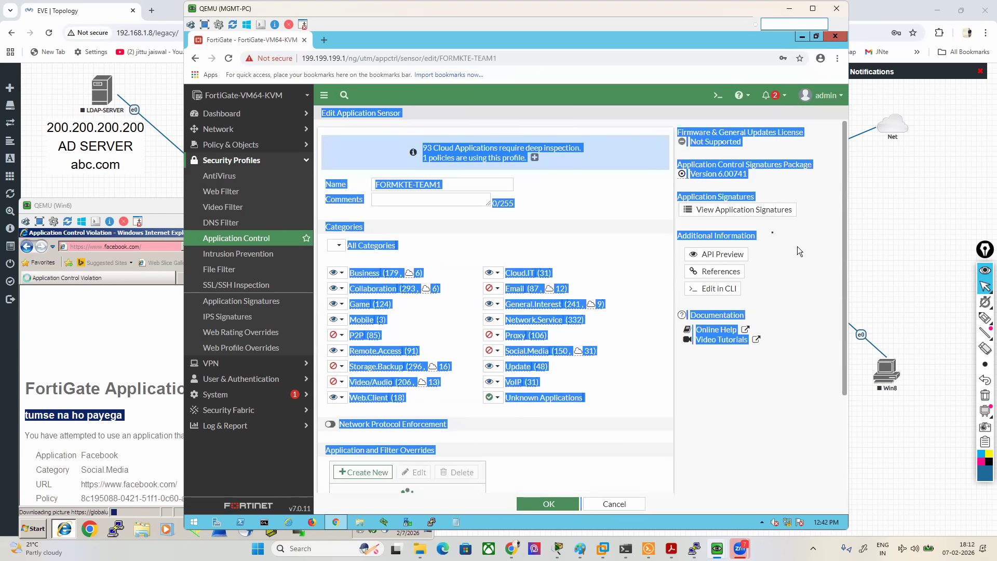
left_click(631, 243)
- Outline the sensor's Categories section with the screen pen and clear the marking
mouse_move(984, 317)
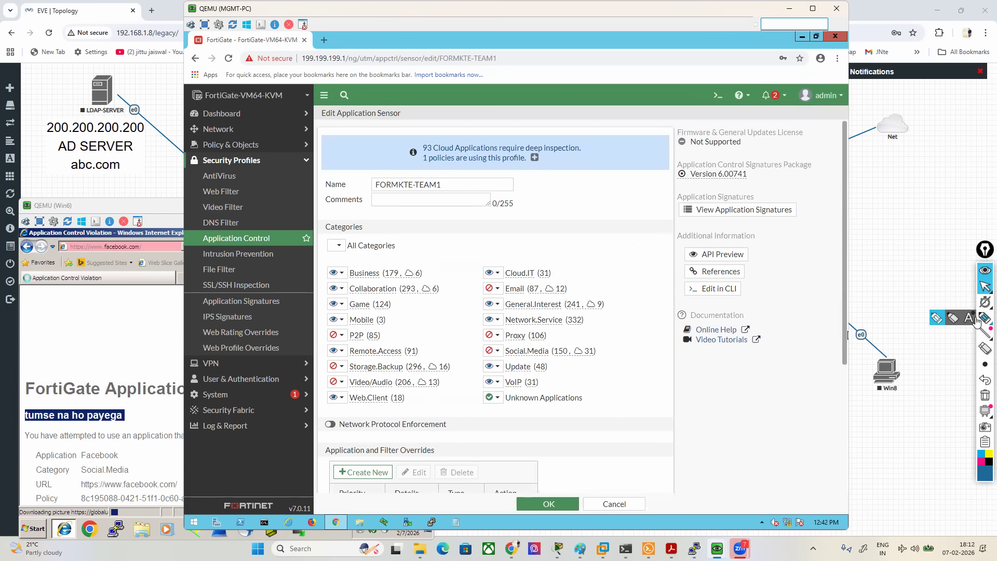
left_click(951, 318)
mouse_move(574, 209)
left_mouse_down()
mouse_move(313, 215)
mouse_move(289, 365)
mouse_move(415, 423)
mouse_move(673, 335)
mouse_move(583, 210)
left_mouse_up()
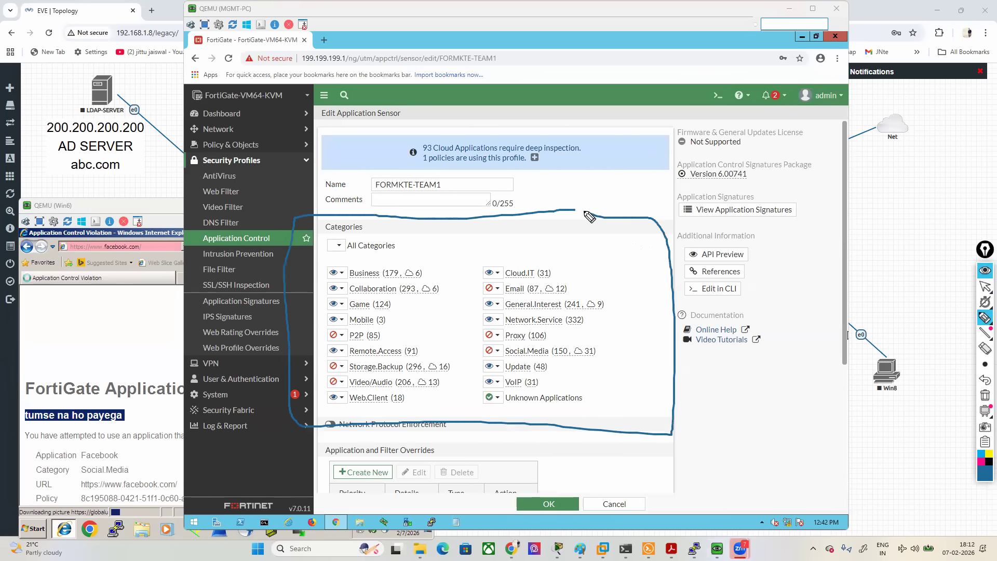
left_click(984, 394)
left_click(984, 286)
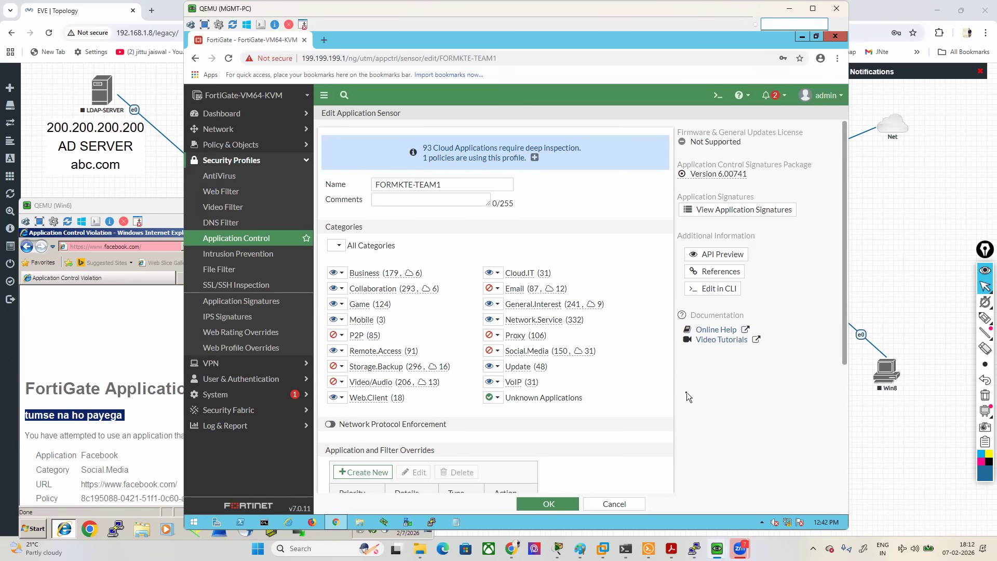
- Start a new override under Application and Filter Overrides in the FORMKTE-TEAM1 sensor
scroll(686, 393, "down", 2)
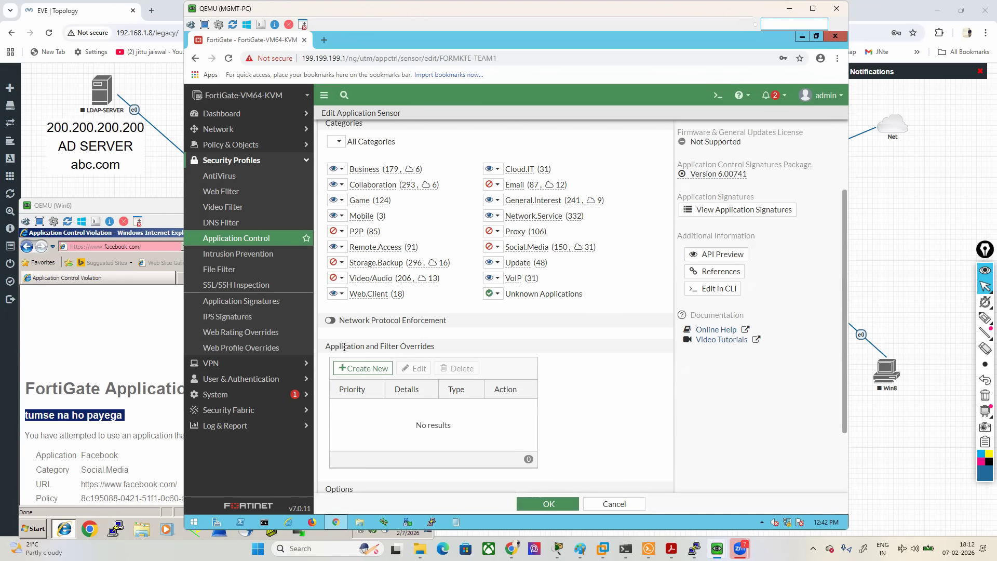
left_click_drag(331, 347, 432, 349)
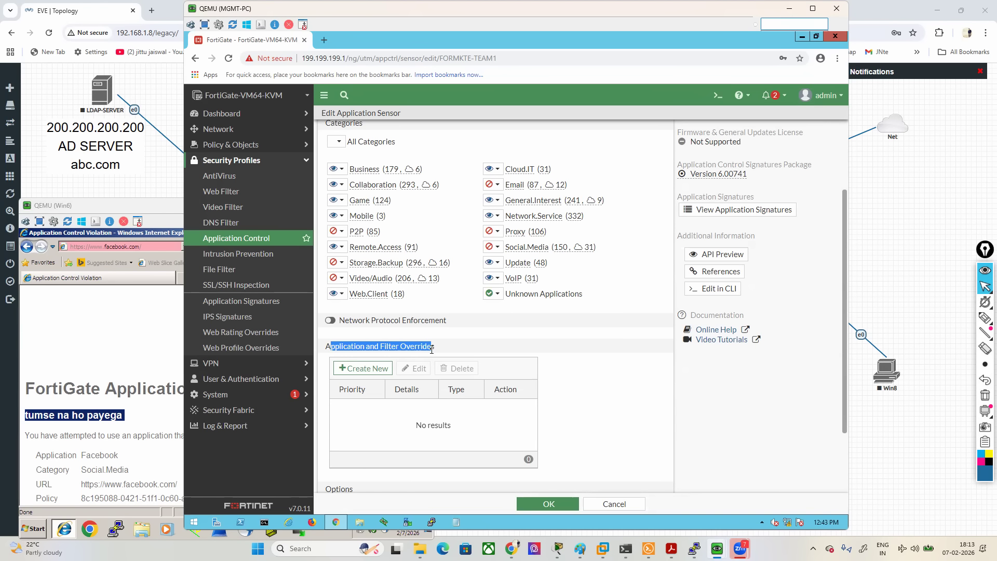
left_click(372, 369)
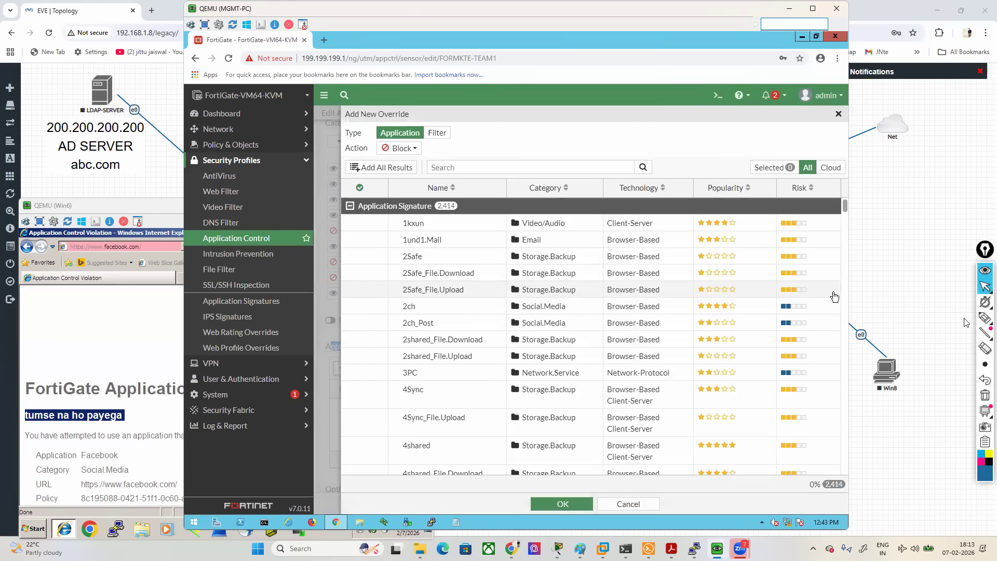
- Point out the Application and Filter override types with the screen pen, box Application, and clear the markings
left_click(985, 318)
mouse_move(343, 58)
left_mouse_down()
mouse_move(384, 109)
mouse_move(372, 112)
left_mouse_up()
mouse_move(407, 45)
left_mouse_down()
mouse_move(435, 115)
mouse_move(424, 116)
left_mouse_up()
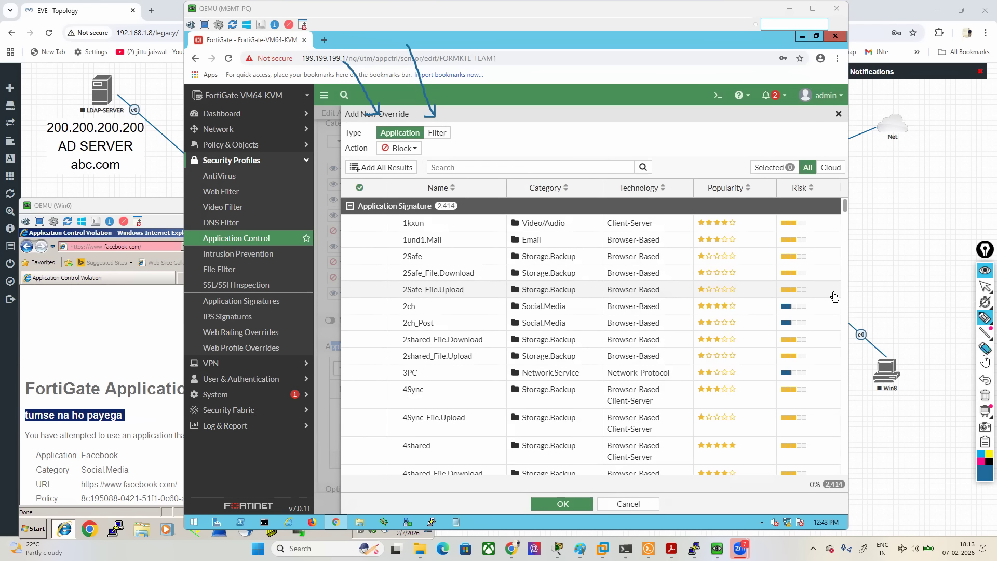
left_click(985, 394)
mouse_move(379, 147)
left_mouse_down()
mouse_move(426, 144)
mouse_move(423, 125)
mouse_move(378, 123)
mouse_move(382, 147)
left_mouse_up()
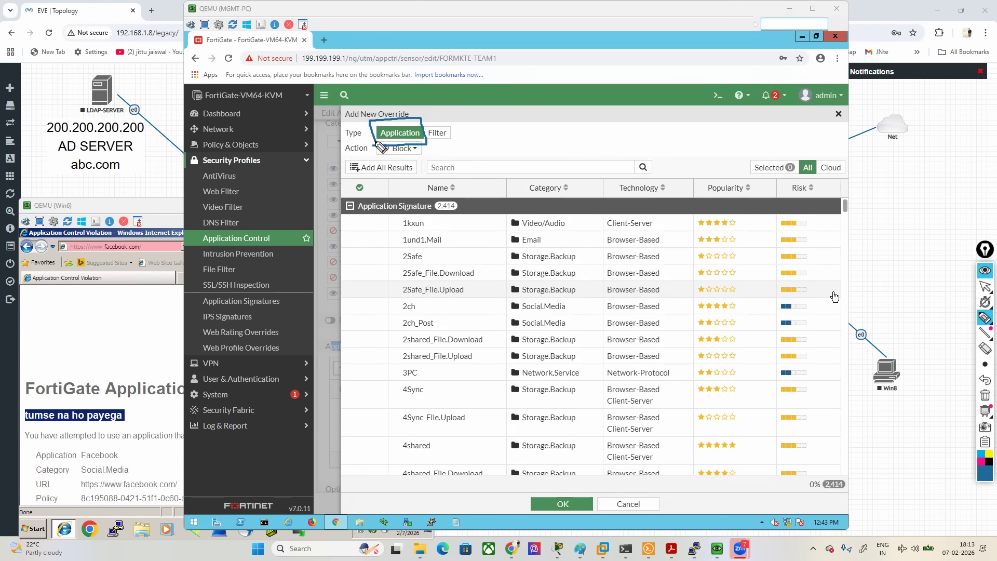
left_click(985, 286)
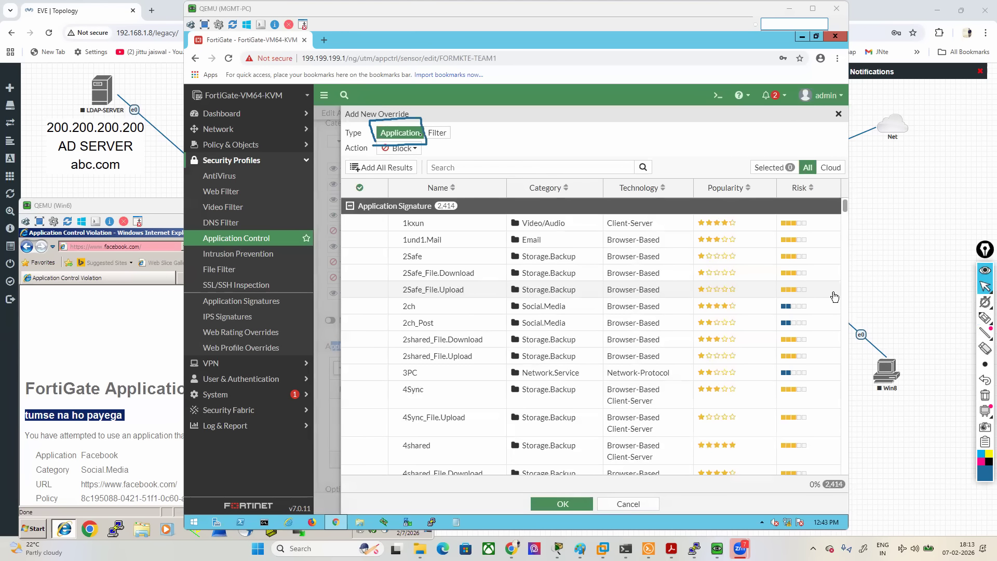
left_click(984, 394)
- Search the override's application signatures for "facebook"
left_click(517, 166)
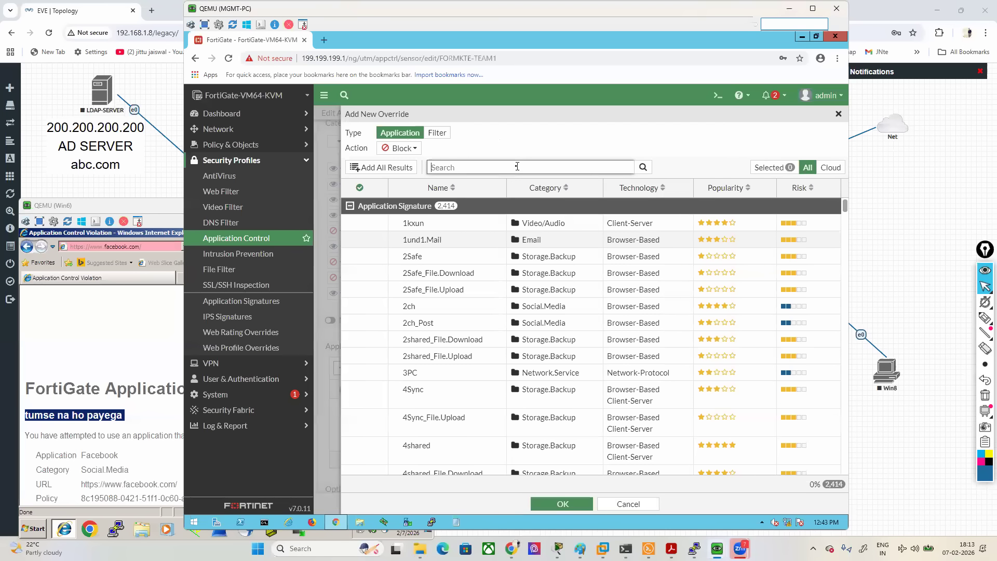
type("facebook")
key("Return")
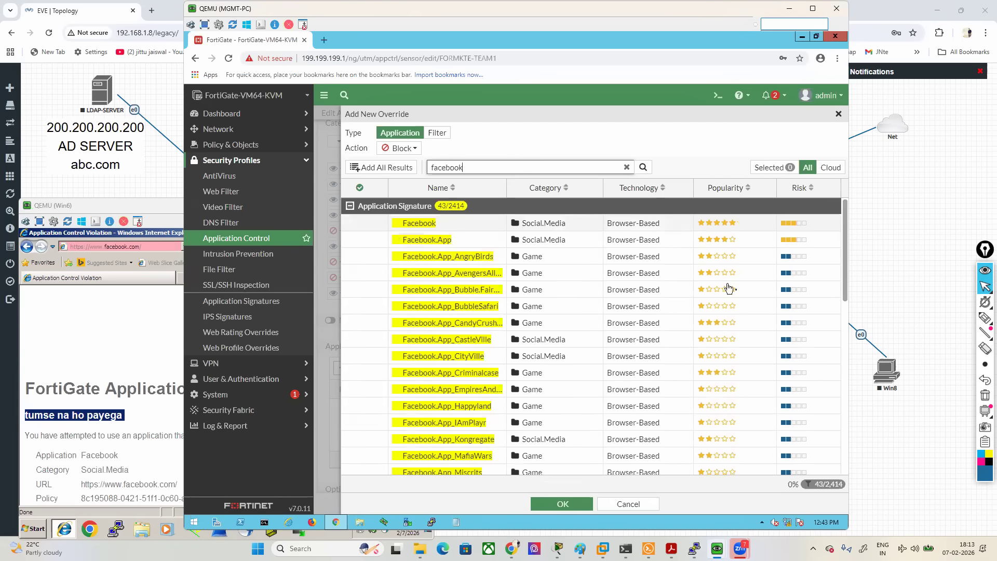
- Box the number of matching Facebook signatures with the screen pen in magenta and clear the marking
mouse_move(984, 319)
left_click(941, 319)
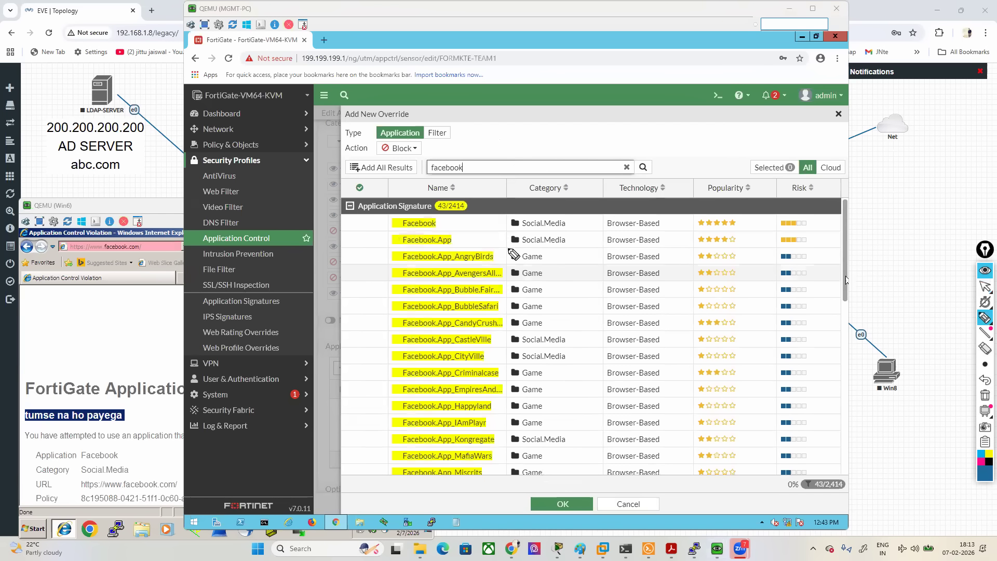
left_click(981, 461)
mouse_move(427, 214)
left_mouse_down()
mouse_move(450, 213)
mouse_move(448, 197)
mouse_move(427, 214)
left_mouse_up()
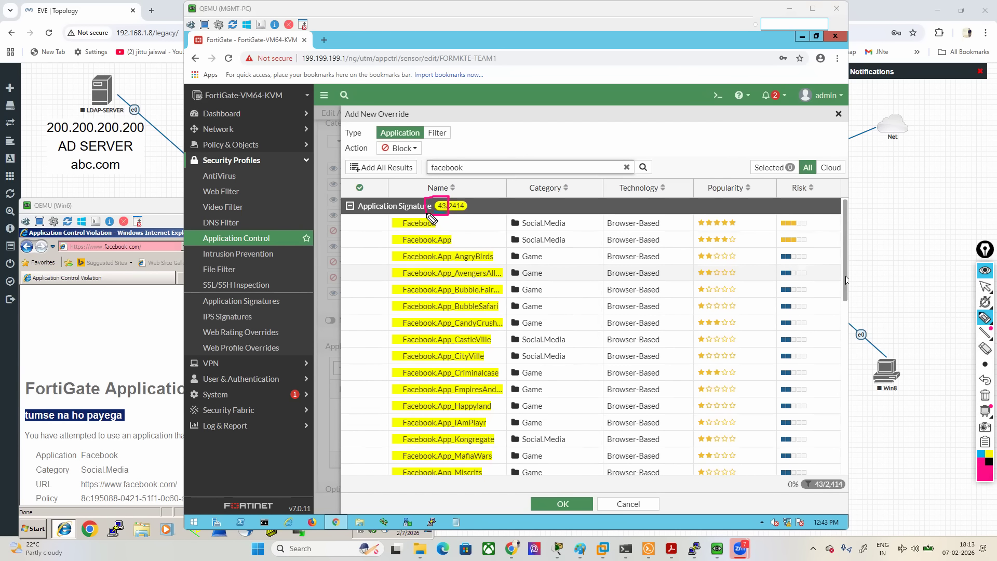
left_click(985, 395)
left_click(984, 289)
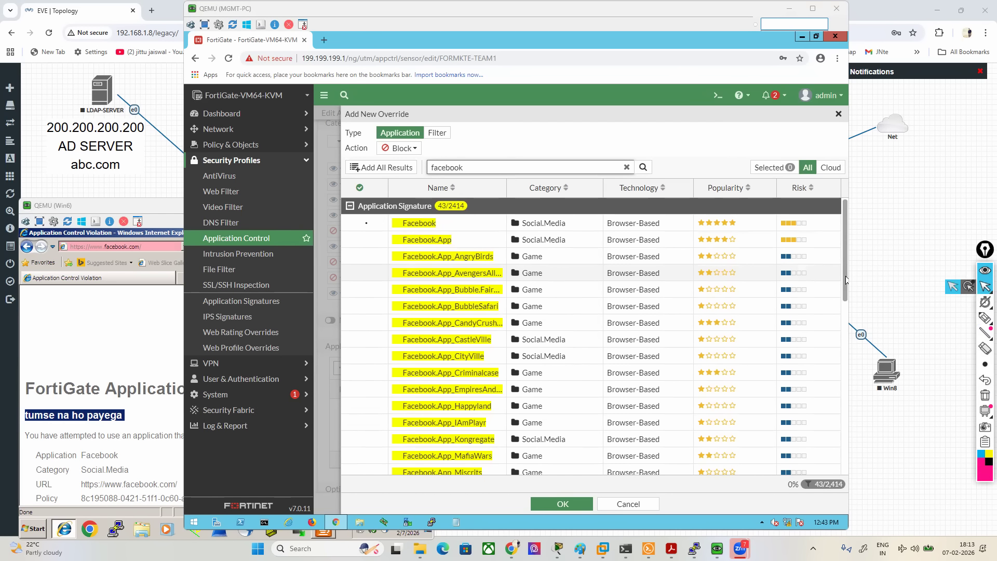
- Add the Facebook and Facebook.App signatures to the override's selection
left_click(366, 223)
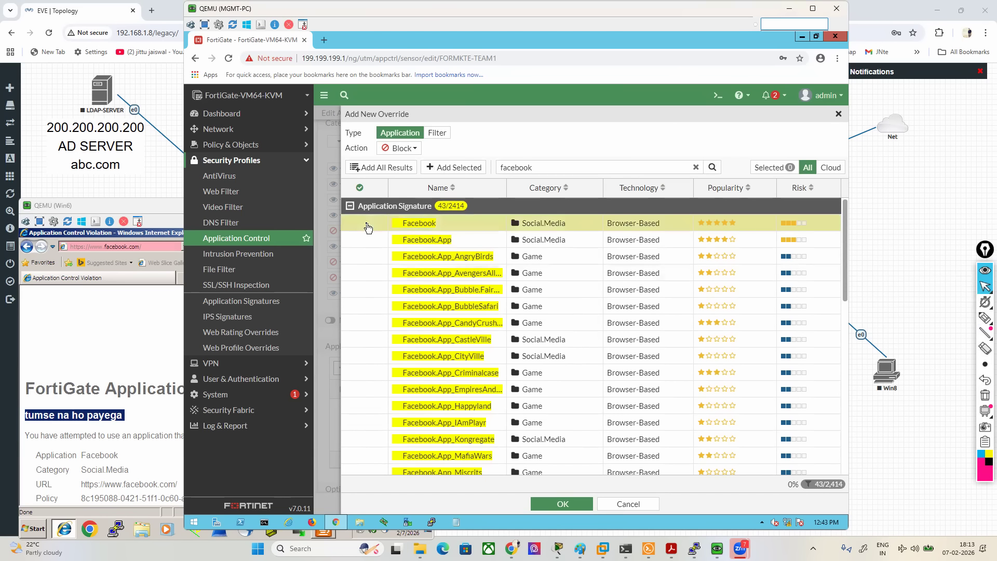
left_click(453, 168)
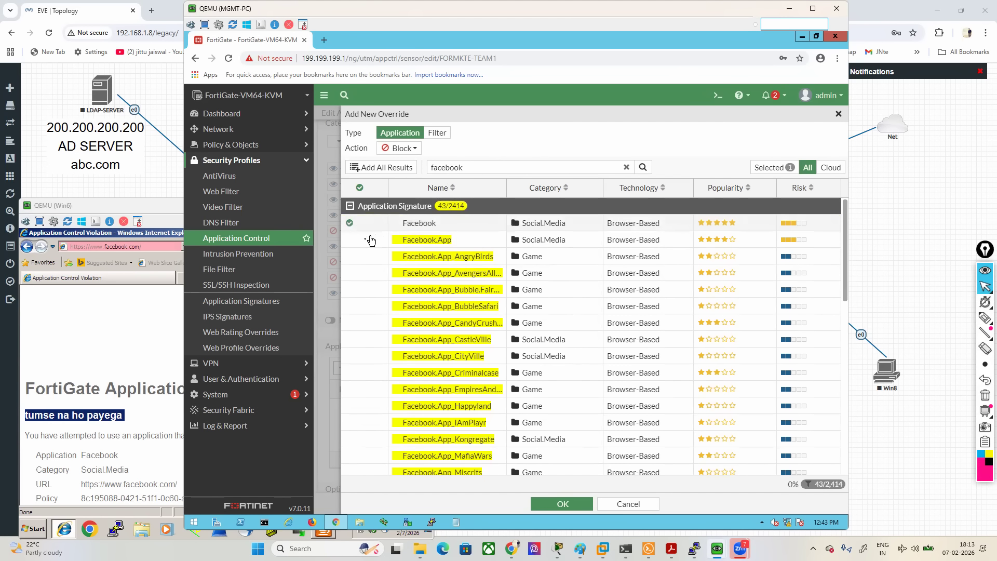
left_click(442, 168)
- Add Facebook_Chat, Facebook_File.Download, Facebook_File.Upload, Facebook_Like.Button, Facebook_Login, Facebook_Plugins and Facebook_Post to the override's selection
scroll(444, 363, "down", 9)
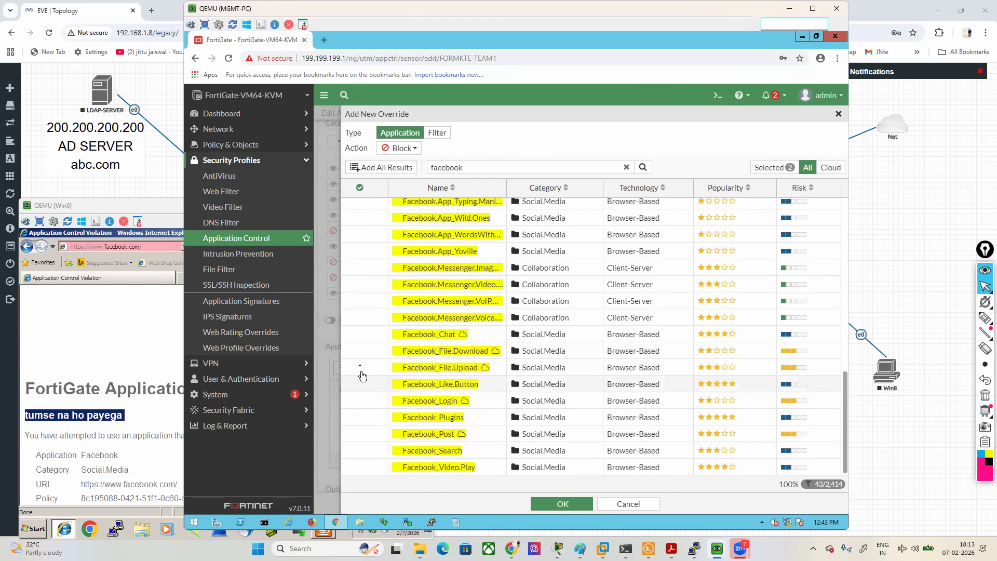
left_click(358, 340)
left_click(366, 352)
left_click(365, 368)
left_click(366, 385)
left_click(366, 401)
left_click(367, 418)
left_click(367, 435)
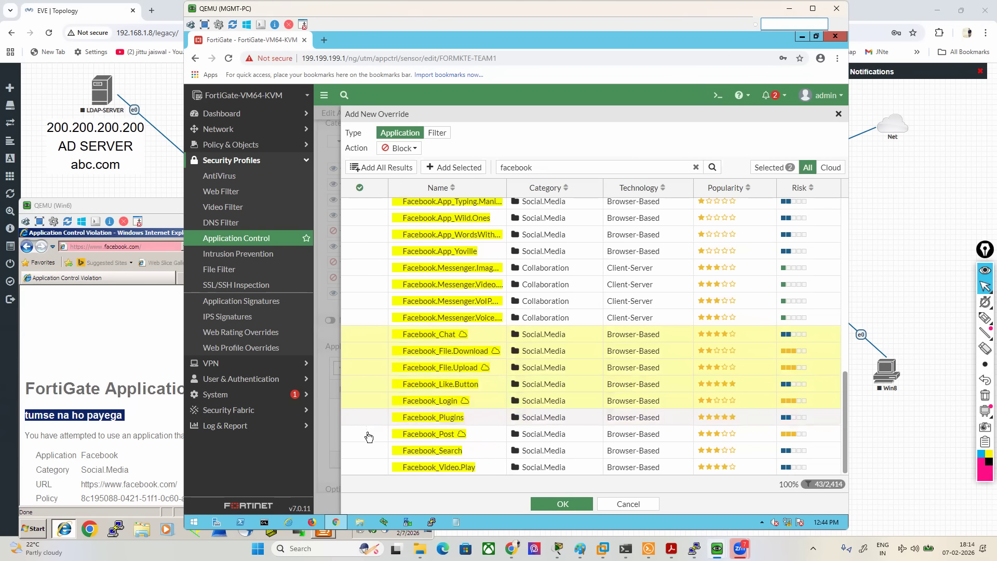
left_click(464, 165)
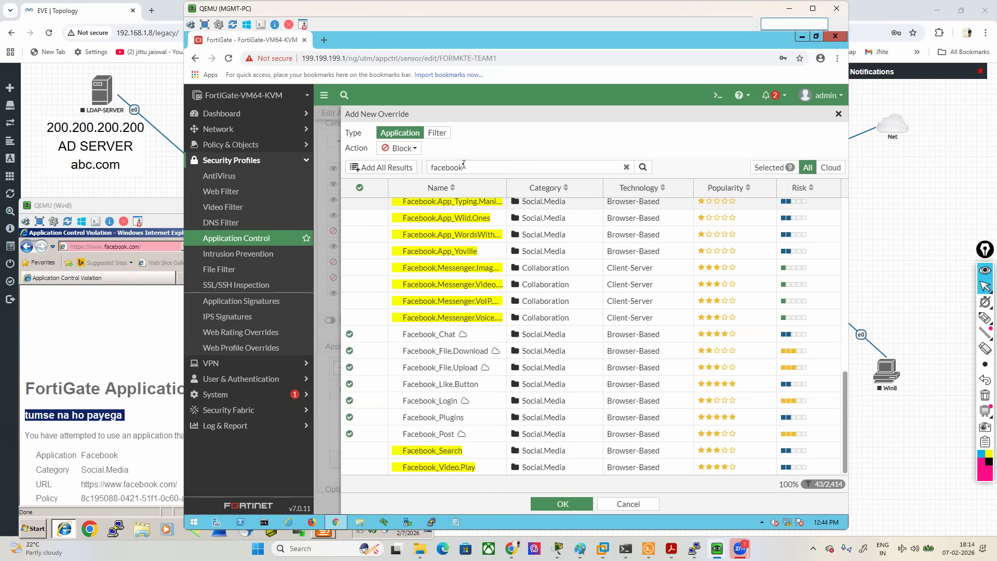
- Box the override's Selected counter with the screen pen and clear the marking
mouse_move(985, 318)
left_click(937, 318)
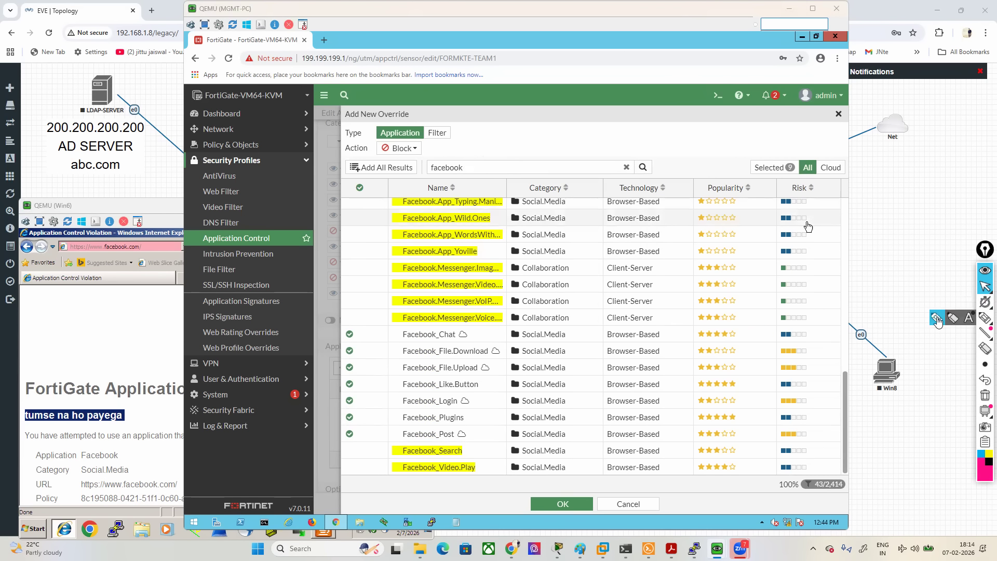
mouse_move(754, 181)
left_mouse_down()
mouse_move(804, 182)
mouse_move(752, 166)
left_mouse_up()
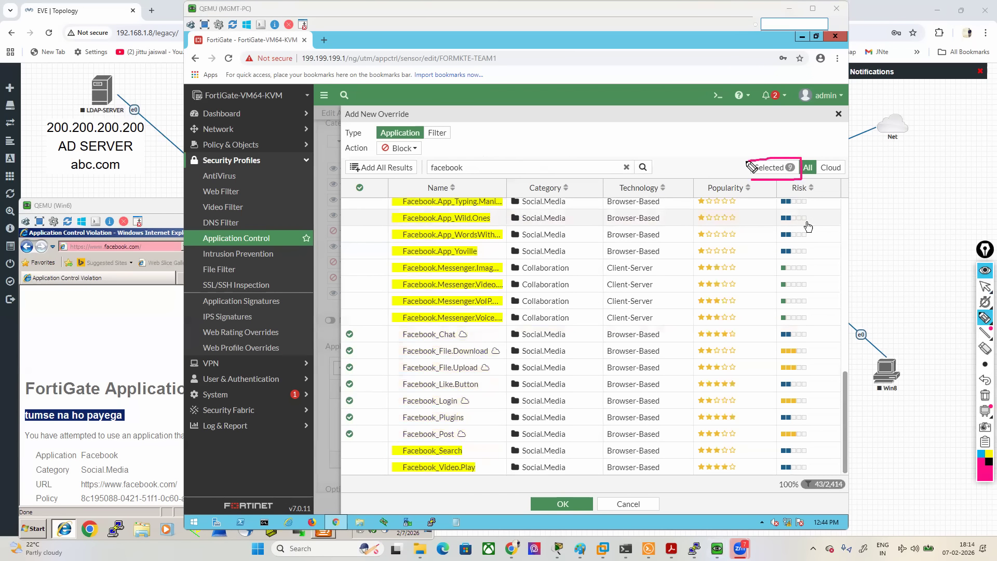
left_click(985, 395)
left_click(985, 291)
- Set the override's action to Allow, add it to the sensor, and review the sensor's settings
left_click(414, 149)
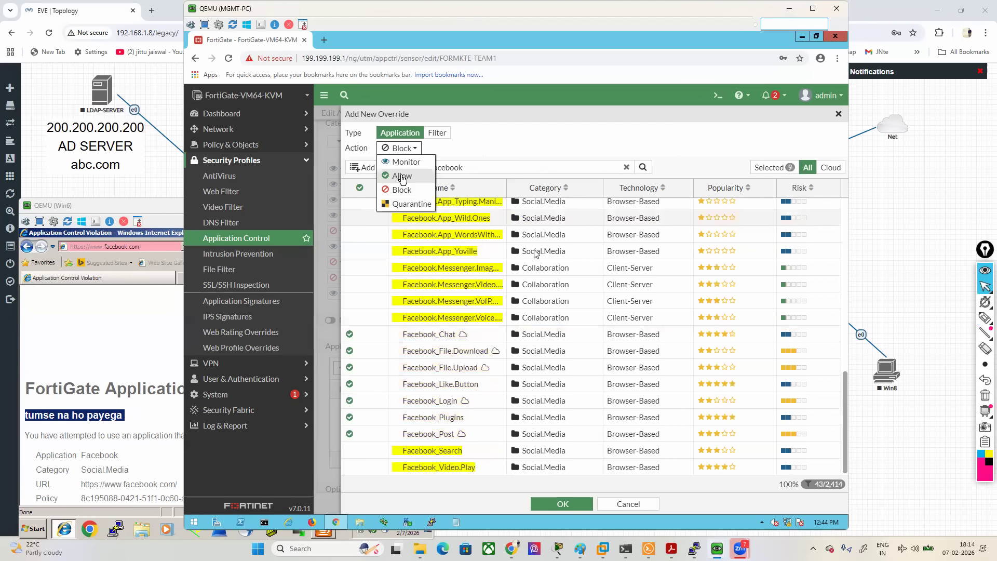
left_click(401, 177)
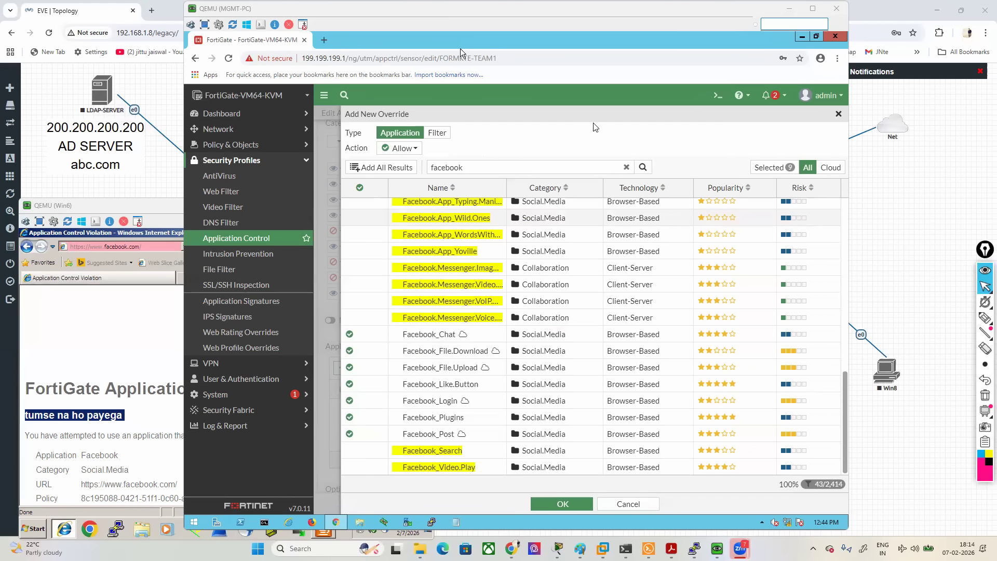
left_click(560, 503)
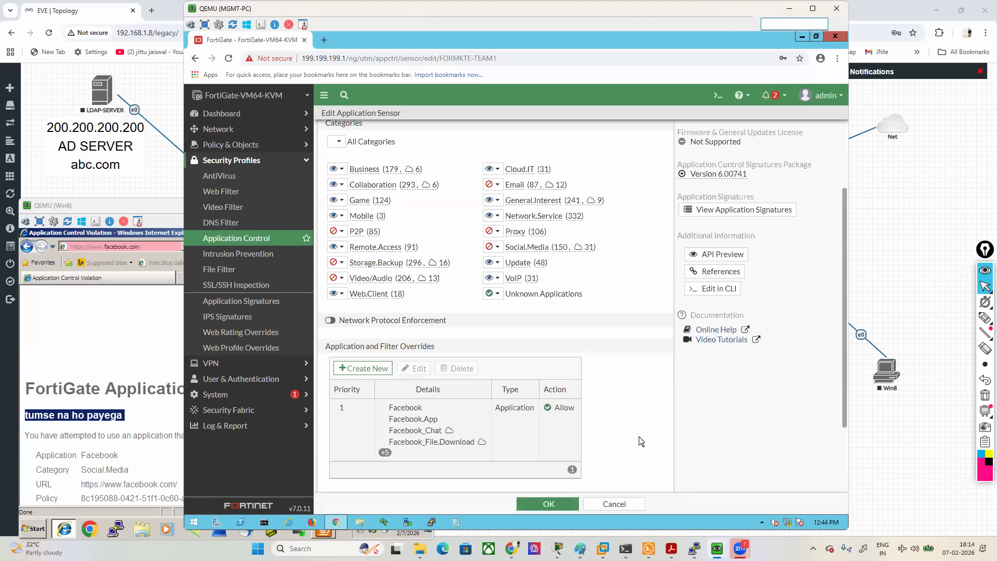
scroll(640, 442, "down", 1)
scroll(442, 382, "up", 1)
- Illustrate the Facebook request's check order with the screen pen, numbering overrides 1 and categories 2, and clear the markings
left_click(985, 318)
mouse_move(57, 440)
left_mouse_down()
mouse_move(32, 460)
mouse_move(62, 457)
mouse_move(42, 384)
mouse_move(306, 235)
mouse_move(309, 245)
left_mouse_up()
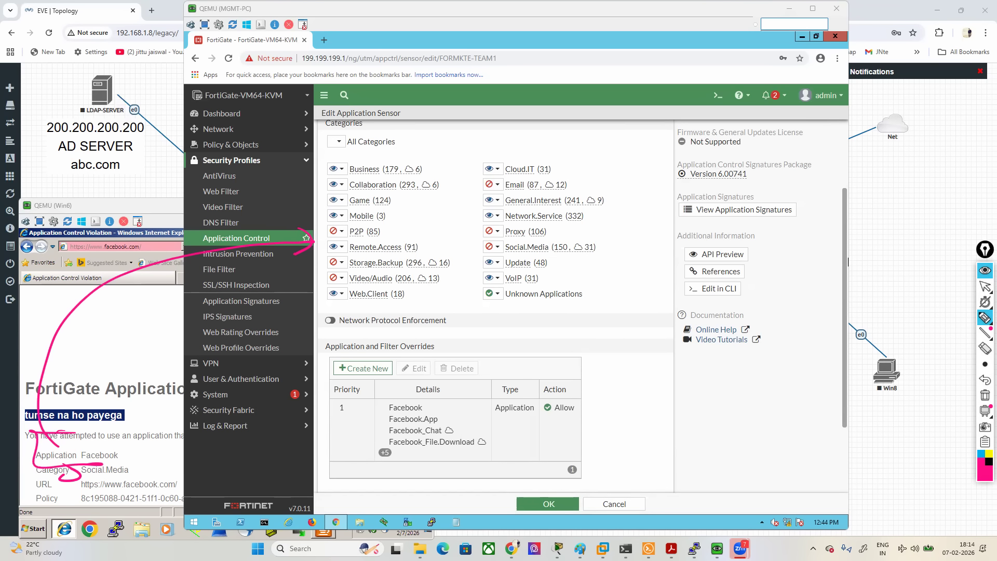
left_click_drag(429, 338, 442, 358)
left_click_drag(322, 338, 320, 360)
mouse_move(538, 458)
left_mouse_down()
mouse_move(514, 459)
mouse_move(535, 429)
left_mouse_up()
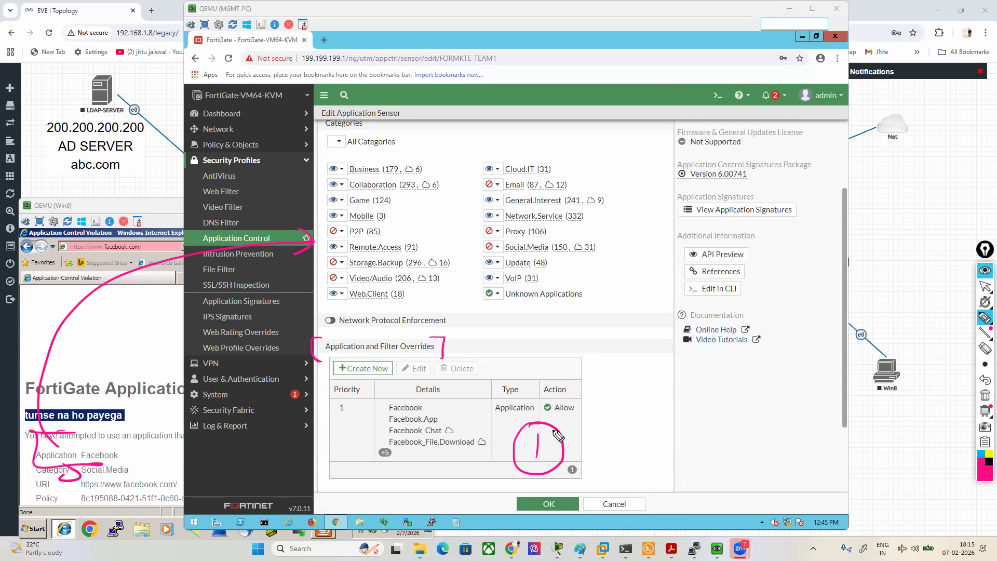
left_click_drag(578, 285, 584, 278)
left_click_drag(619, 242, 642, 262)
mouse_move(632, 219)
left_mouse_down()
mouse_move(667, 273)
mouse_move(670, 222)
left_mouse_up()
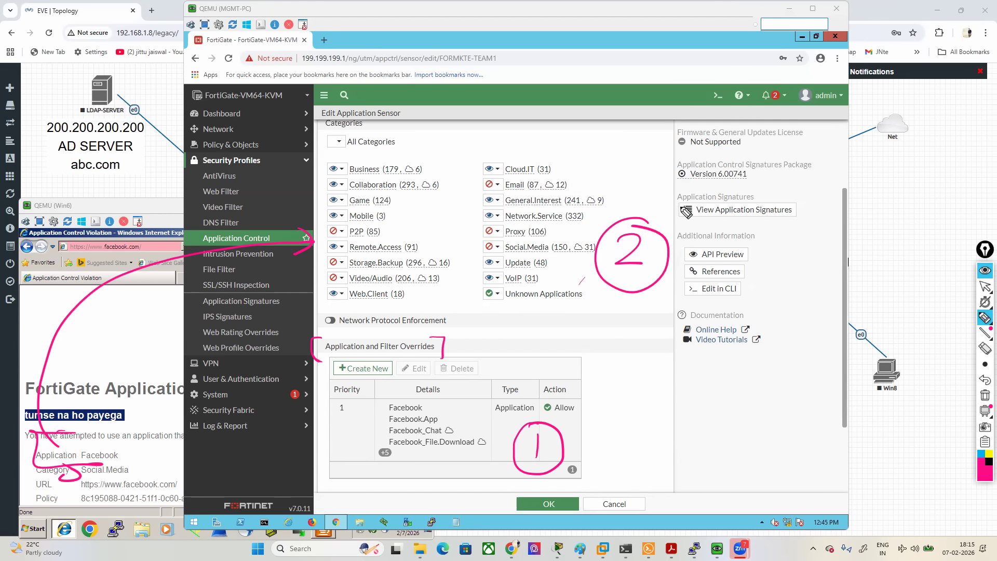
left_click(985, 395)
left_click(985, 286)
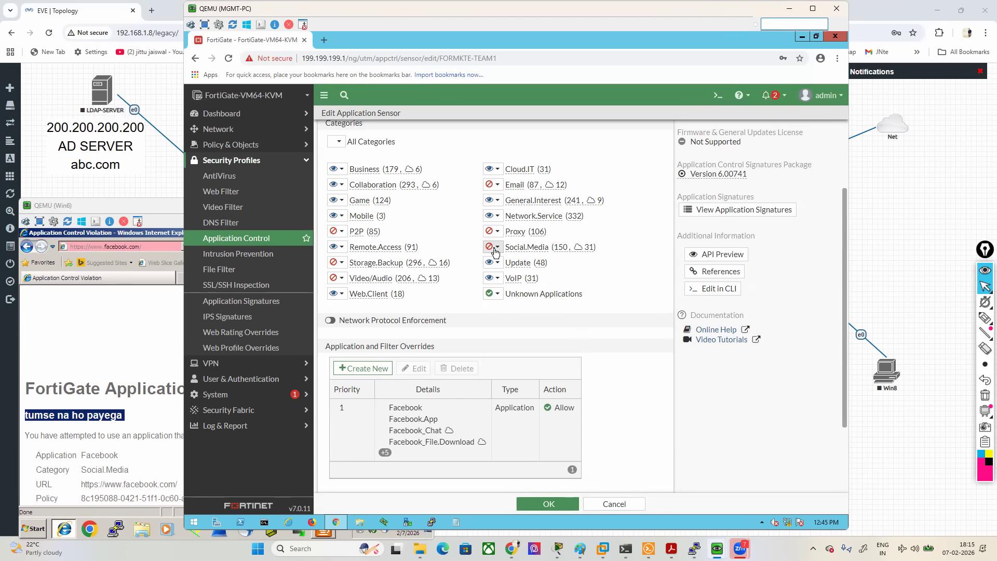
- Save the FORMKTE-TEAM1 sensor and reload the Facebook page in Win6's browser to test the override
left_click(561, 507)
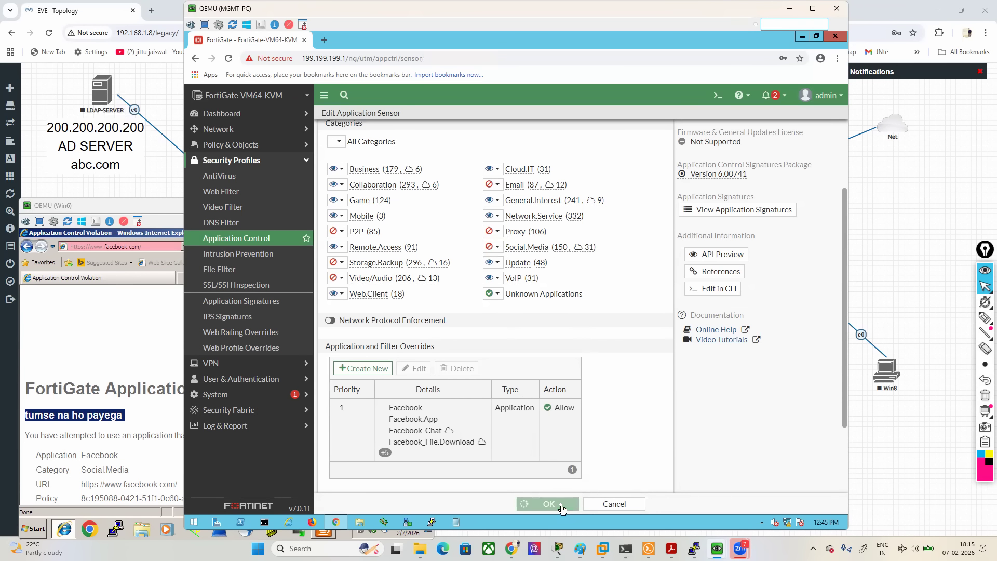
left_click(148, 291)
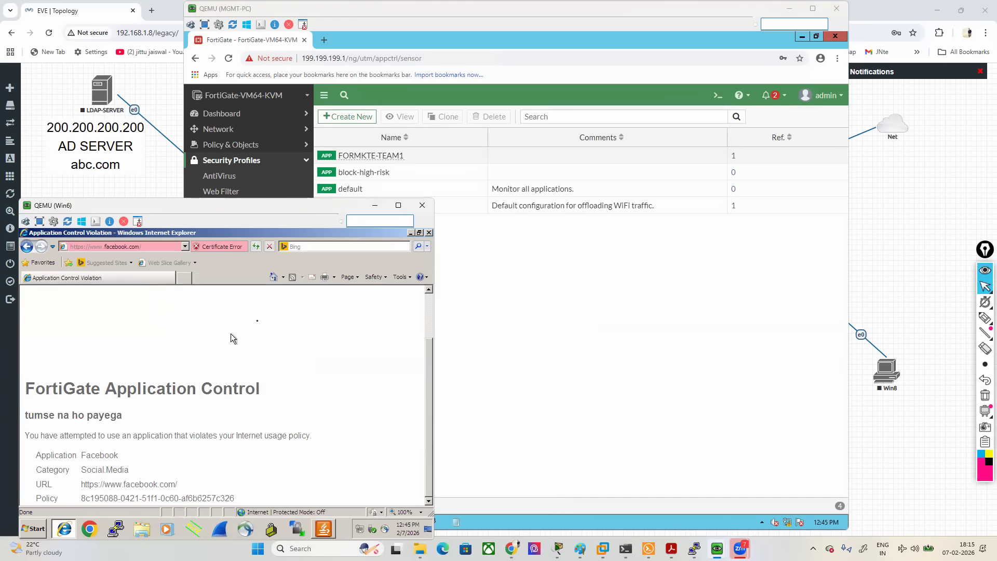
right_click(279, 316)
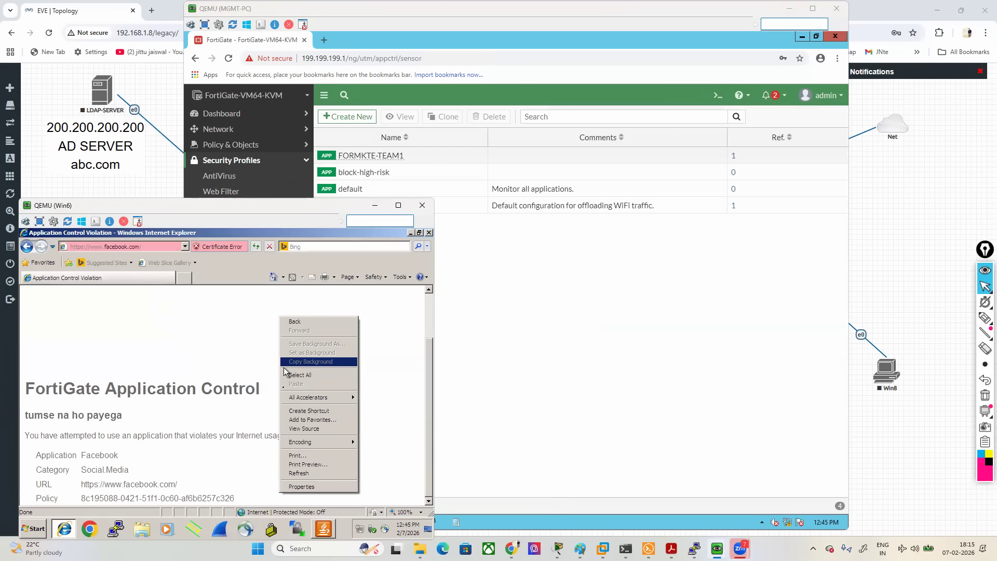
left_click(308, 473)
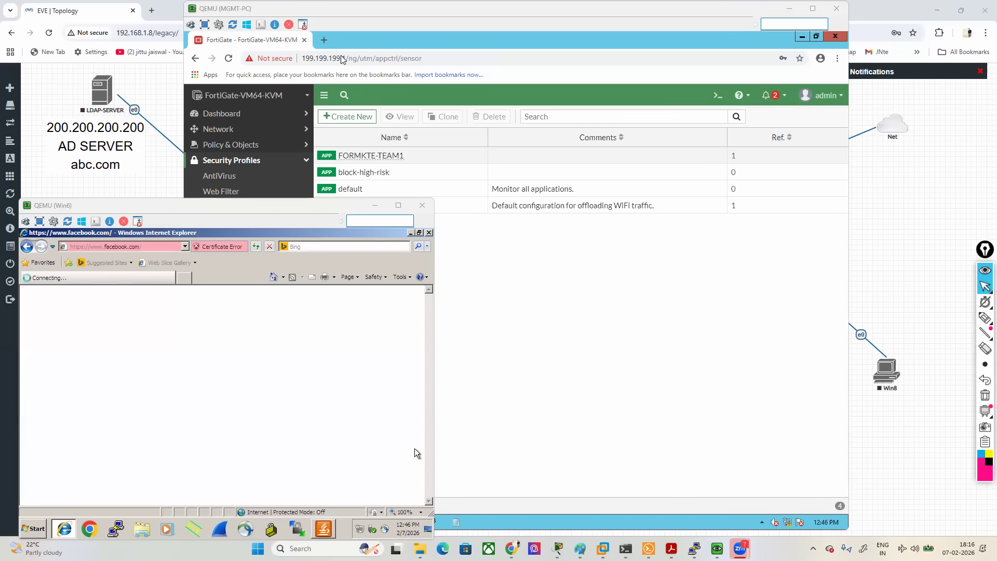
- Reopen the FORMKTE-TEAM1 sensor in MGMT-PC and start a new application and filter override
left_click(562, 339)
double_click(372, 157)
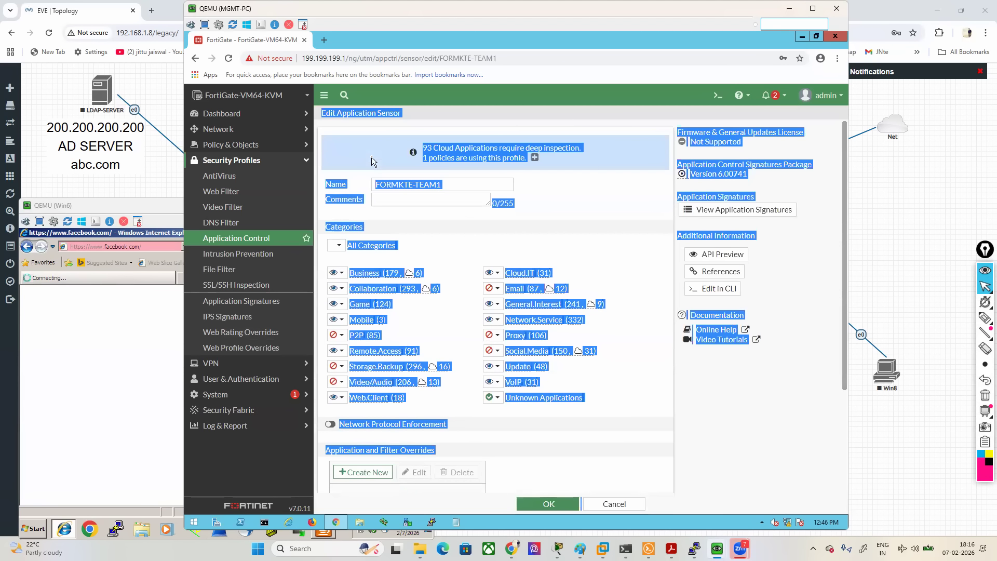
left_click(568, 232)
scroll(554, 326, "down", 3)
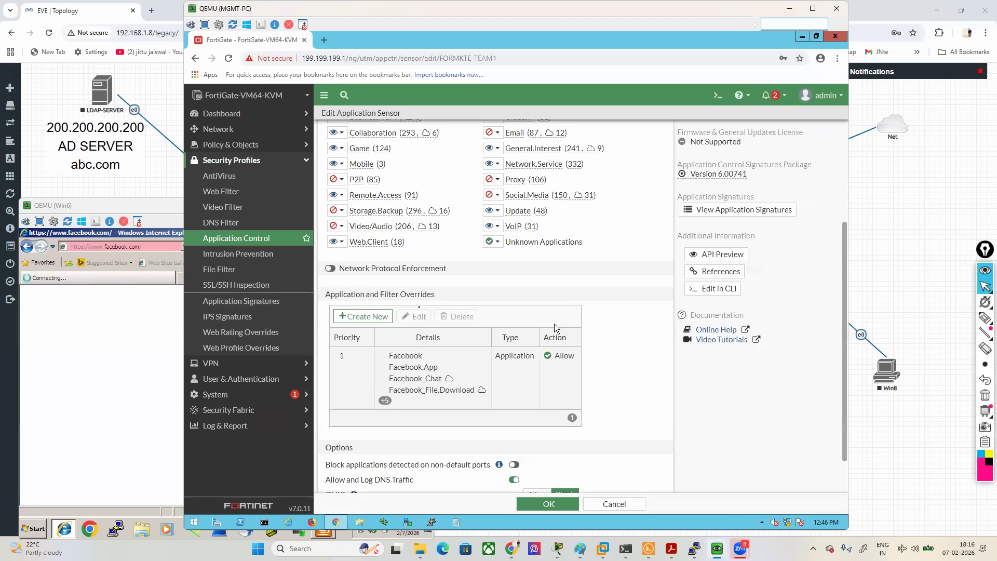
left_click_drag(330, 294, 426, 296)
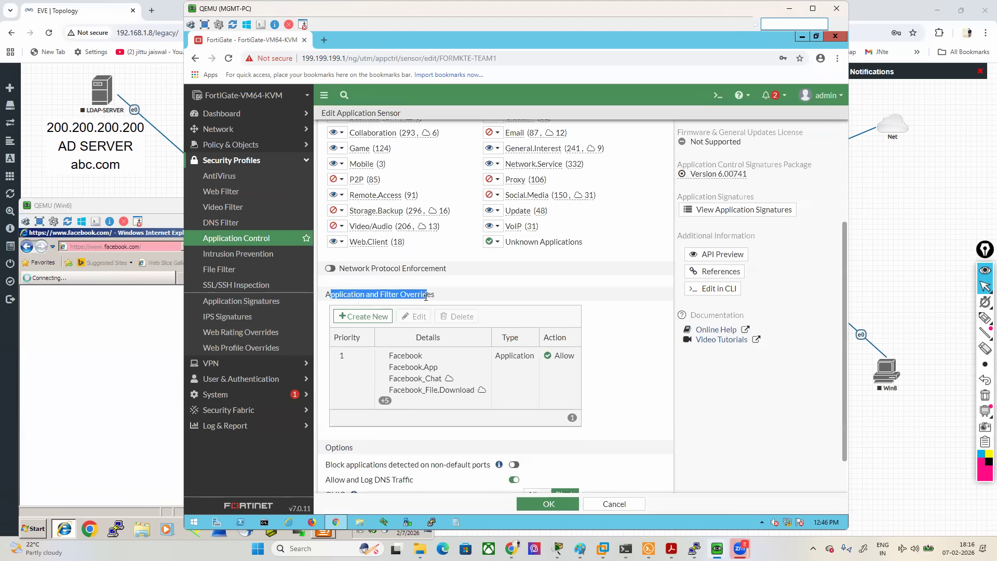
left_click(370, 317)
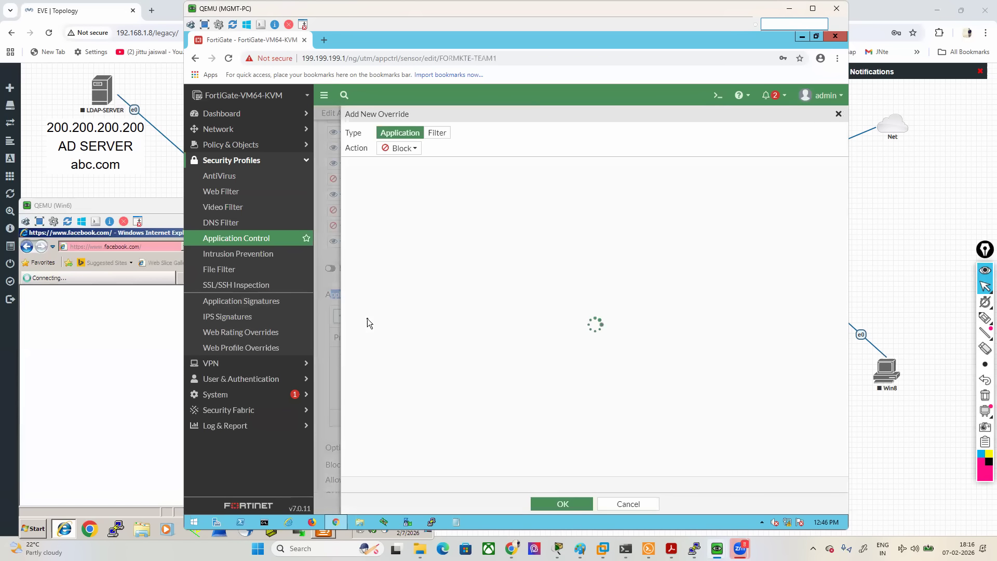
- Box the Filter type with the screen pen and set the new override's type to Filter
left_click(985, 318)
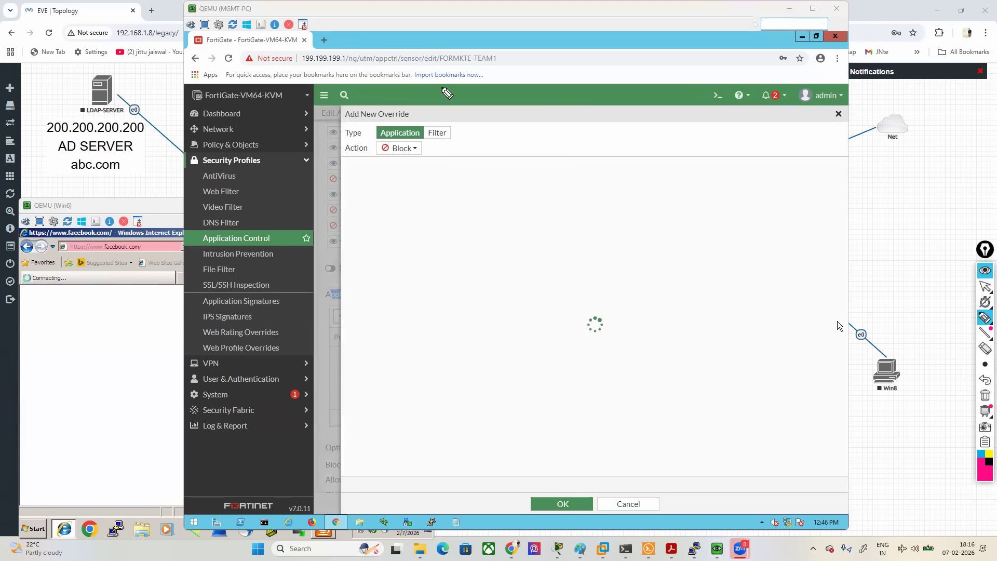
mouse_move(358, 53)
left_mouse_down()
mouse_move(395, 110)
mouse_move(453, 150)
mouse_move(444, 115)
mouse_move(422, 122)
left_mouse_up()
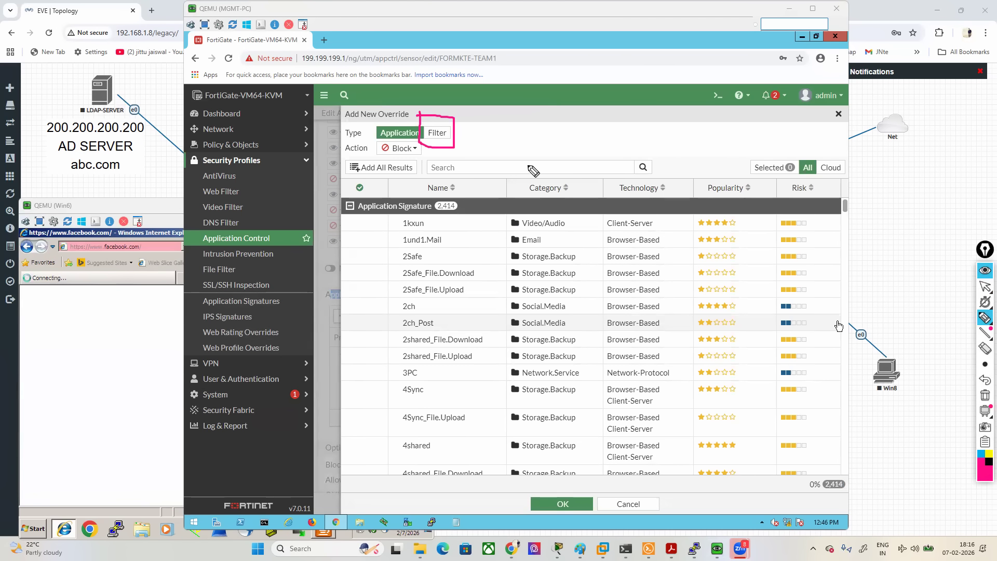
left_click(985, 287)
left_click(437, 132)
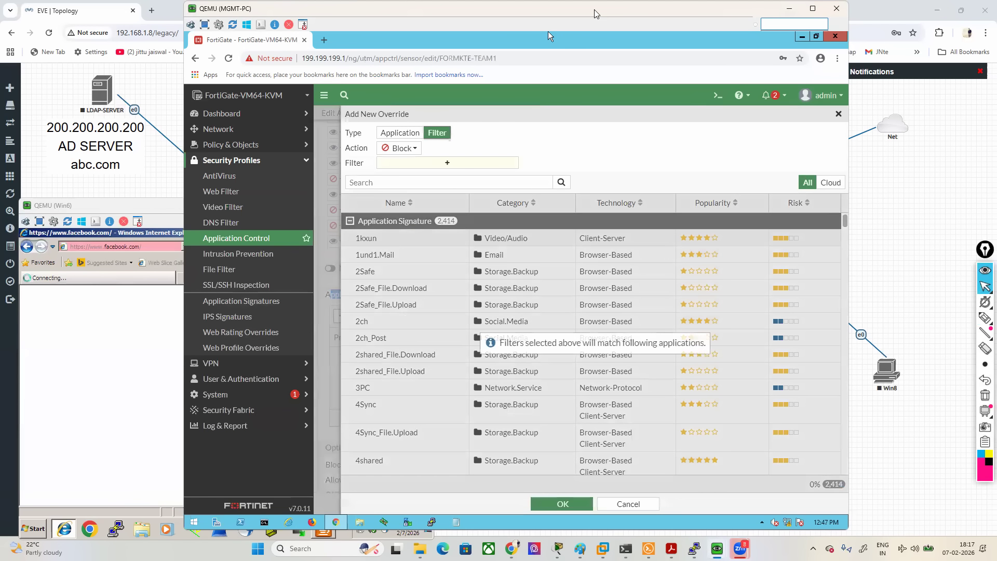
- Shift the MGMT-PC window aside, mark the Application Signature heading with the screen pen, and clear the marking
left_click_drag(601, 14, 560, 14)
mouse_move(985, 302)
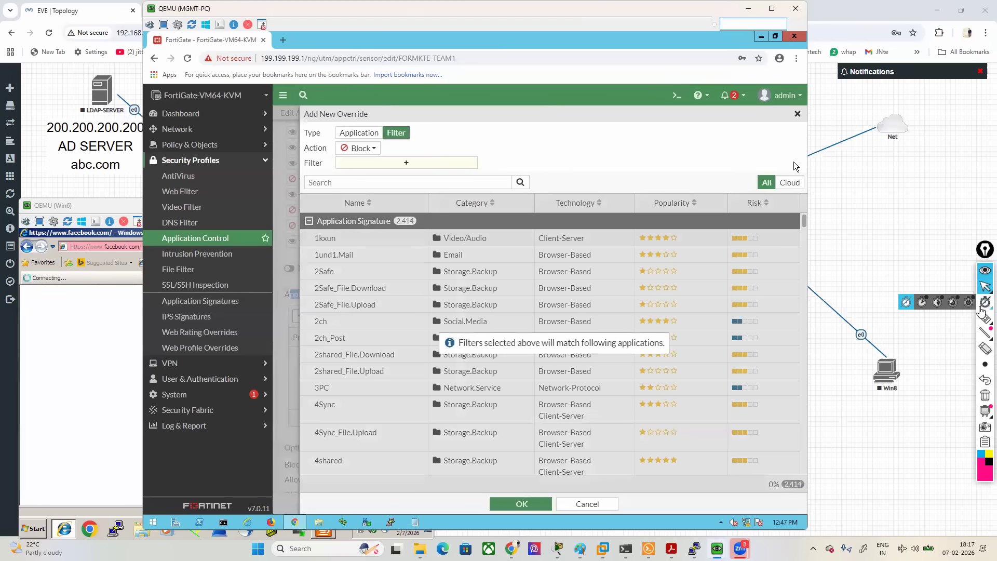
left_click(937, 321)
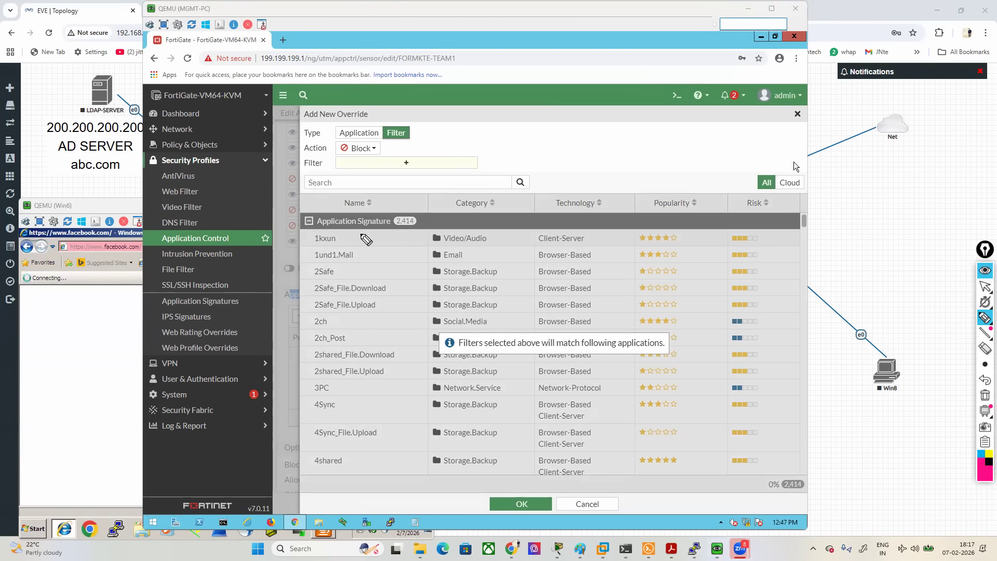
mouse_move(304, 234)
left_mouse_down()
mouse_move(398, 234)
mouse_move(432, 210)
mouse_move(311, 207)
mouse_move(315, 236)
left_mouse_up()
left_click(984, 395)
left_click(985, 286)
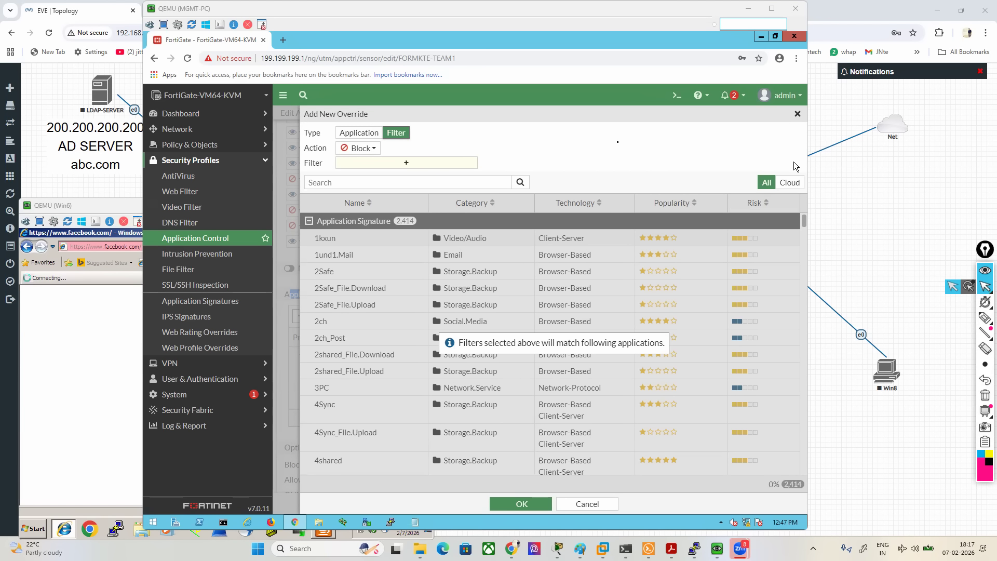
- Browse the override's available filter entries and mark the Behavior group with the screen pen, clearing the marking again
left_click(396, 165)
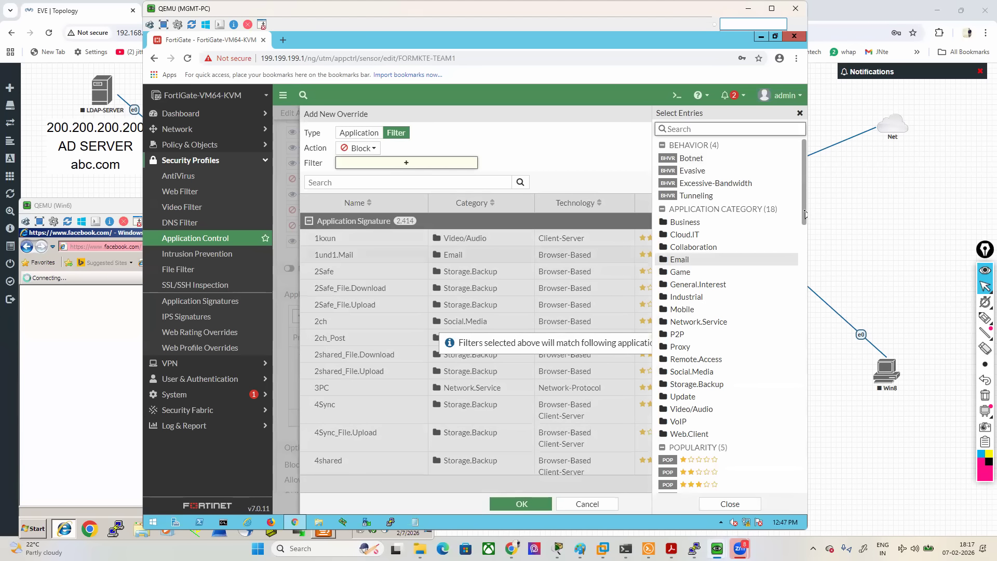
scroll(804, 234, "down", 3)
scroll(807, 341, "down", 7)
left_click_drag(806, 339, 806, 157)
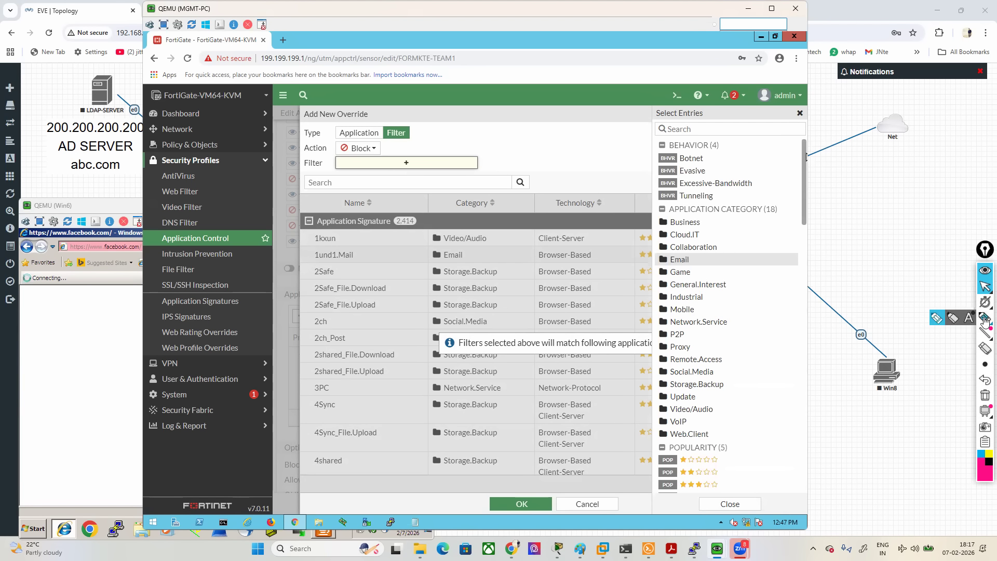
left_click(985, 318)
left_click_drag(722, 144, 765, 137)
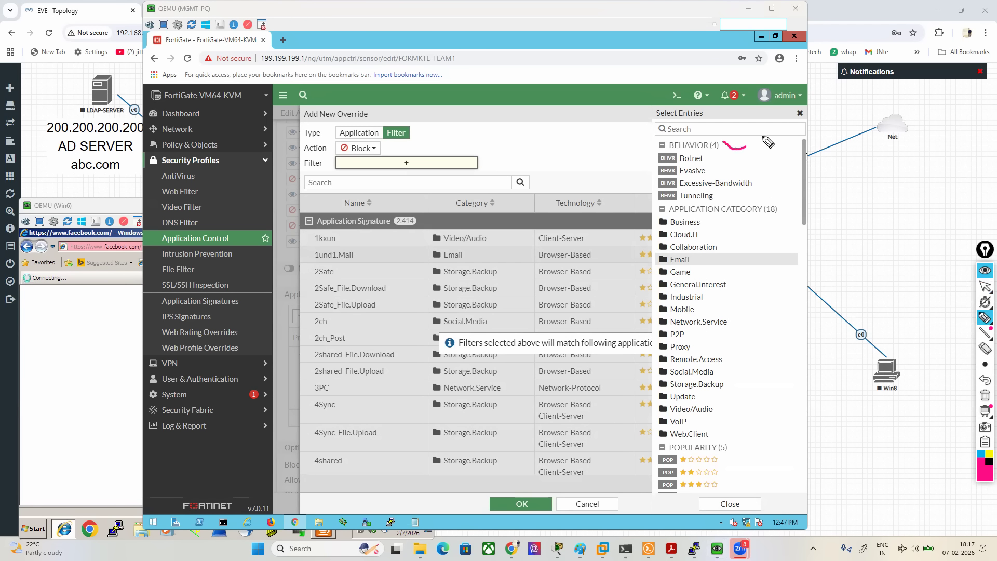
left_click(984, 396)
left_click(985, 287)
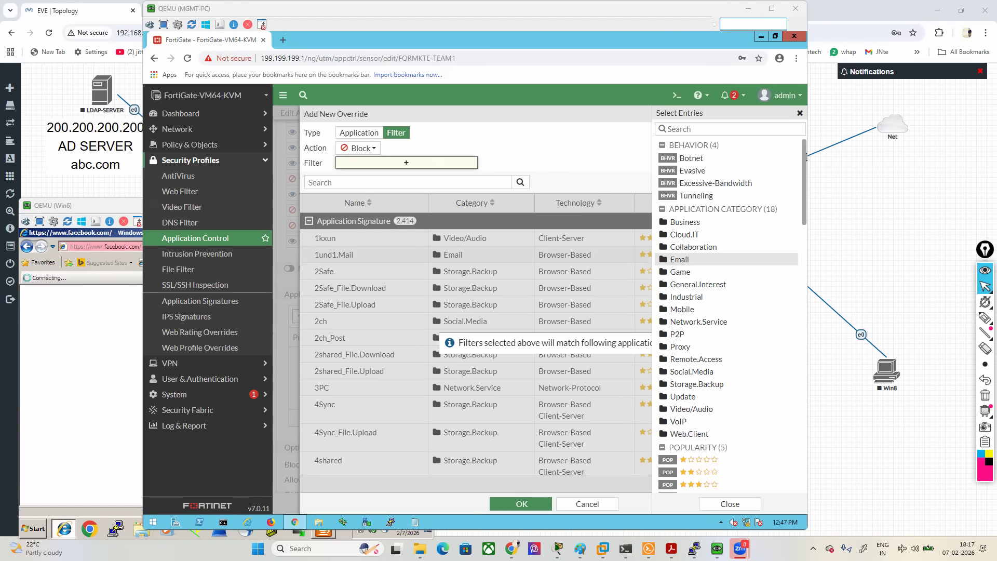
- Try the Excessive-Bandwidth behavior filter, boxing the Application Signature heading with the screen pen, and remove the filter
left_click(715, 182)
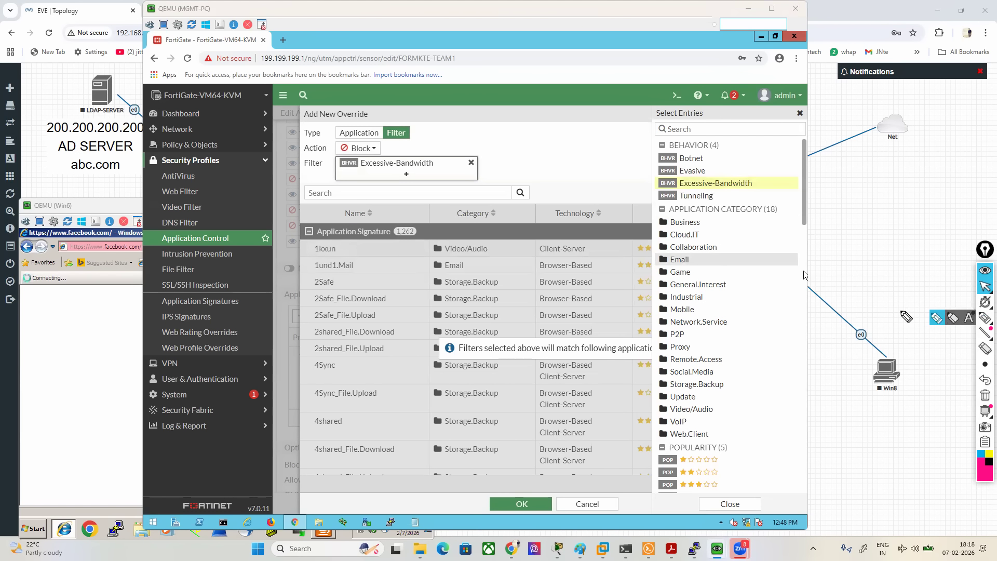
left_click(946, 319)
mouse_move(377, 241)
left_mouse_down()
mouse_move(421, 241)
mouse_move(421, 217)
mouse_move(297, 229)
mouse_move(351, 241)
left_mouse_up()
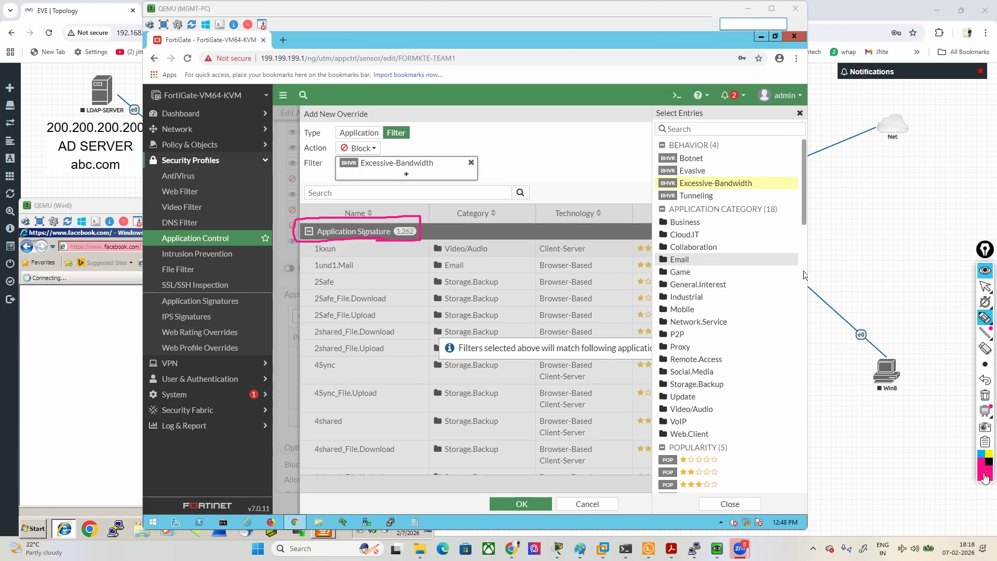
left_click(985, 396)
left_click(985, 286)
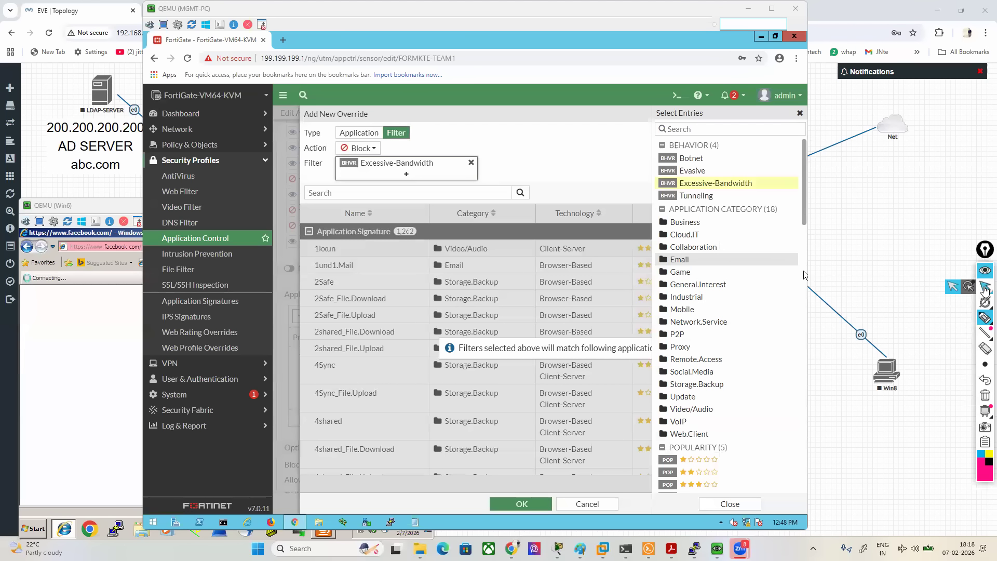
left_click(471, 163)
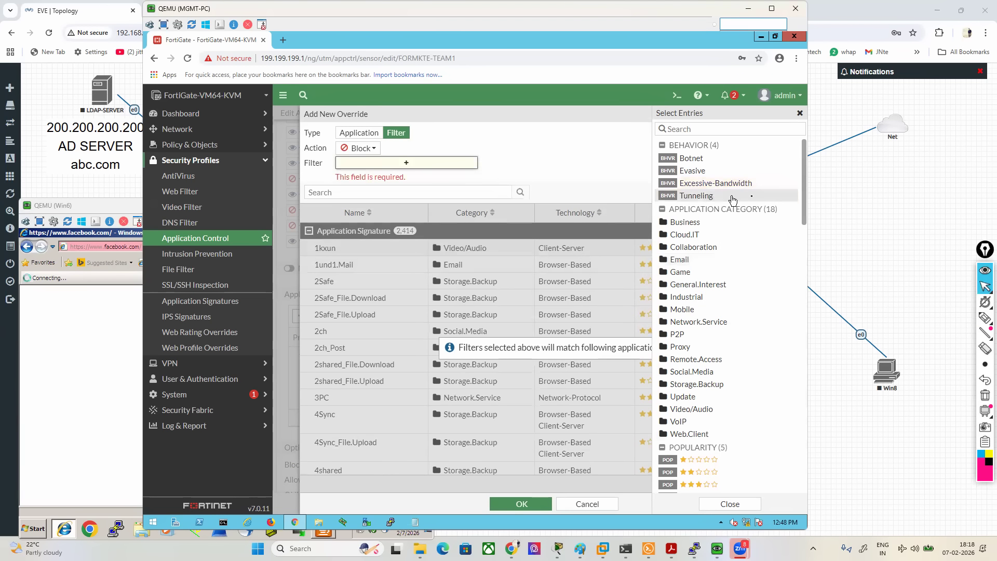
- Mark the one-star to five-star Popularity filters with the screen pen and clear the markings
scroll(727, 207, "down", 1)
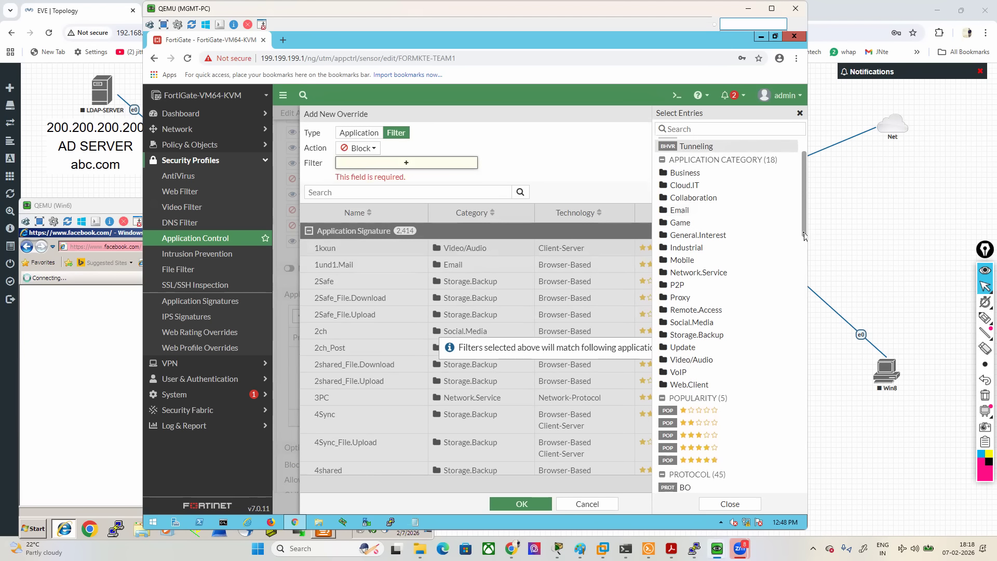
left_click_drag(804, 239, 805, 291)
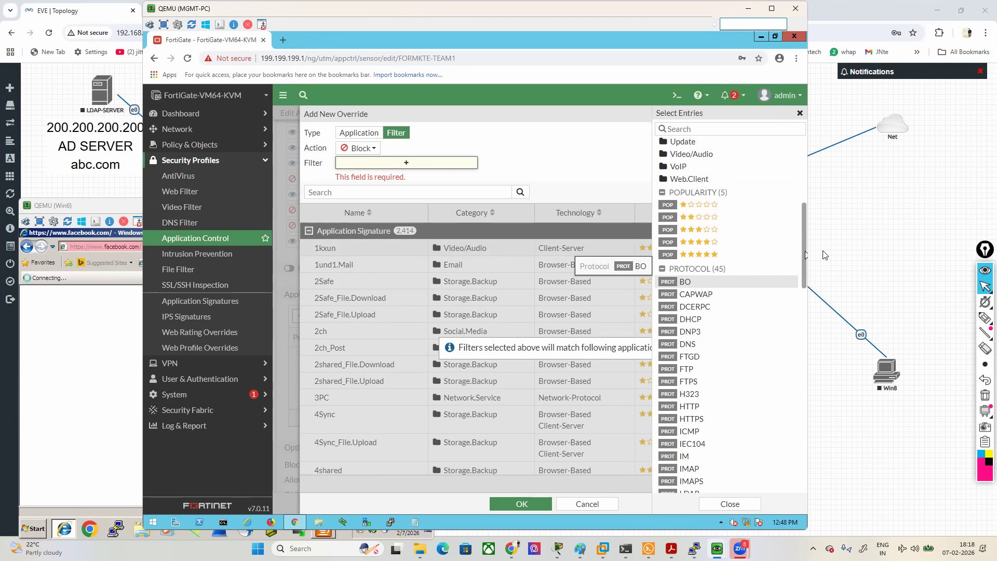
left_click(985, 318)
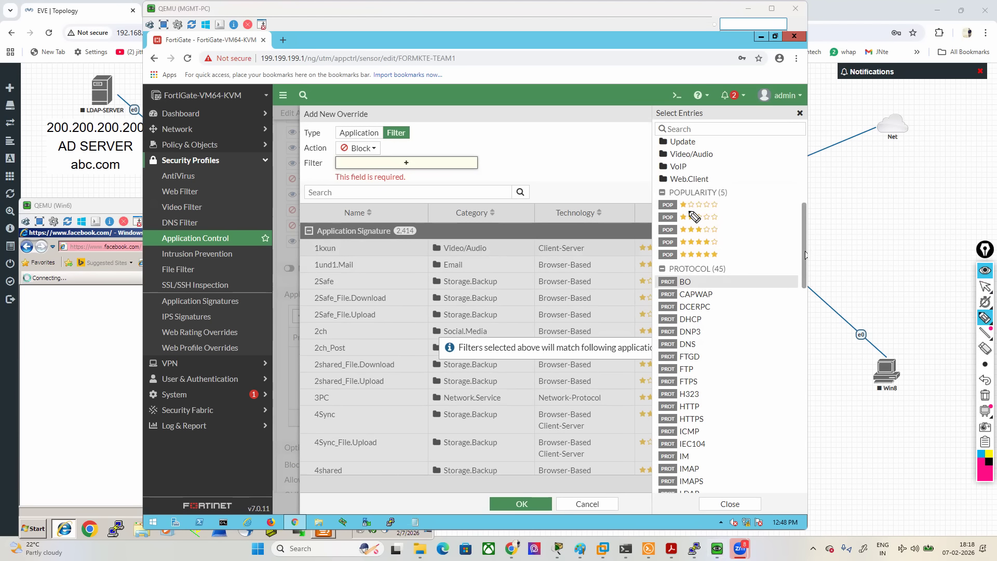
left_click_drag(678, 211, 683, 210)
left_click_drag(679, 263, 714, 265)
left_click(985, 397)
left_click(985, 288)
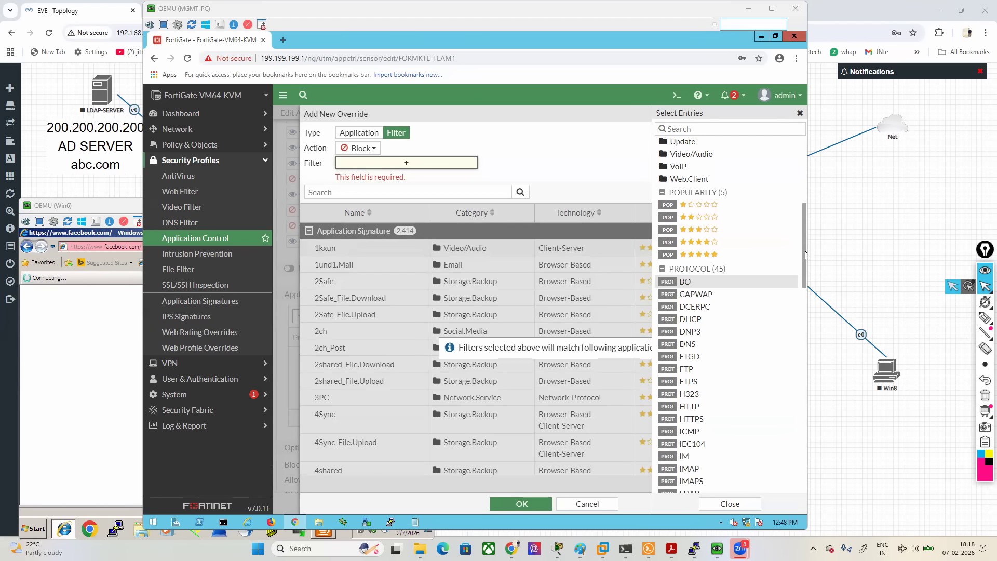
- Add the one-star popularity filter, box the Application Signature heading with the screen pen, and add the Block override to the sensor
left_click(693, 206)
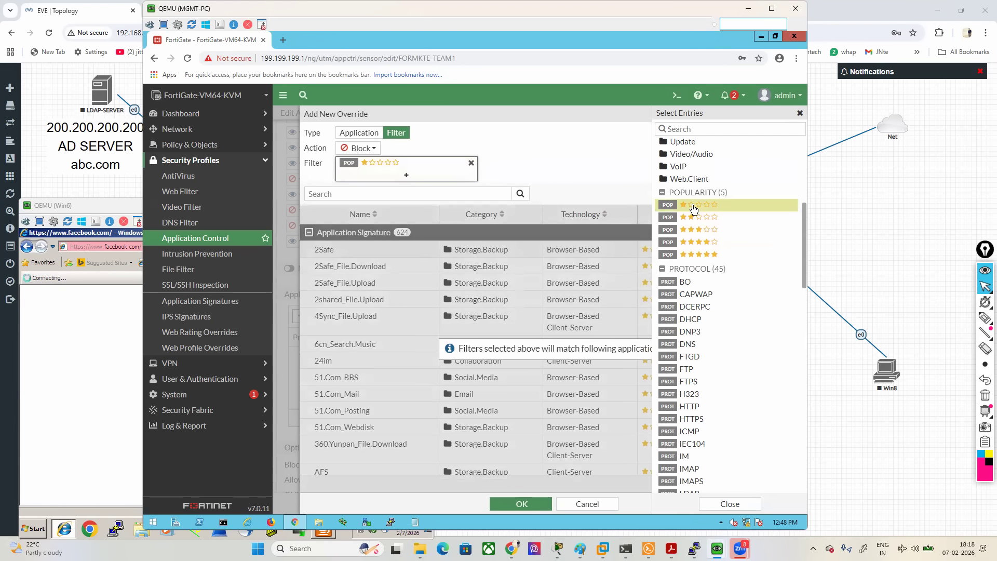
mouse_move(985, 319)
left_click(938, 321)
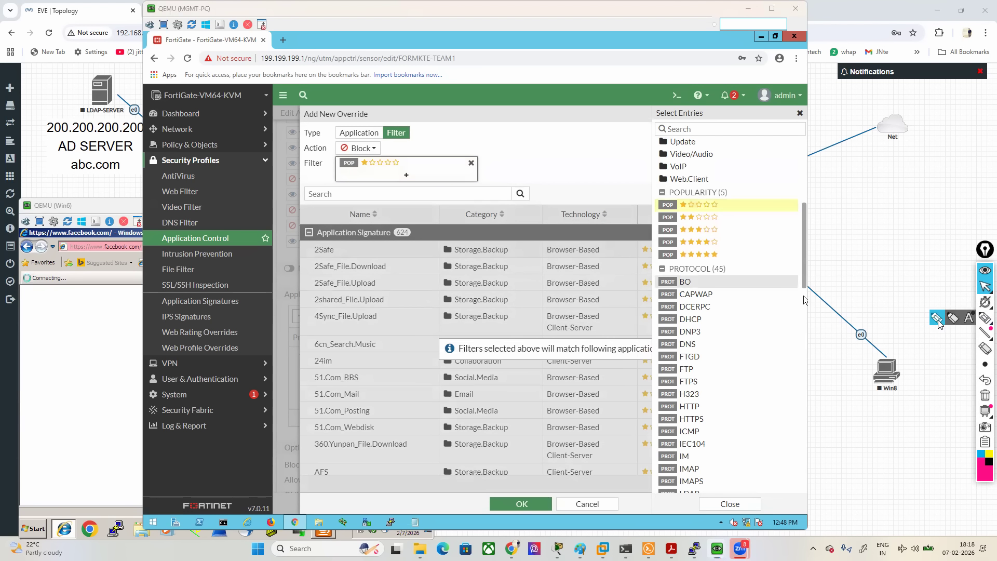
mouse_move(393, 244)
left_mouse_down()
mouse_move(421, 234)
mouse_move(337, 212)
mouse_move(278, 248)
mouse_move(404, 245)
left_mouse_up()
left_click(984, 289)
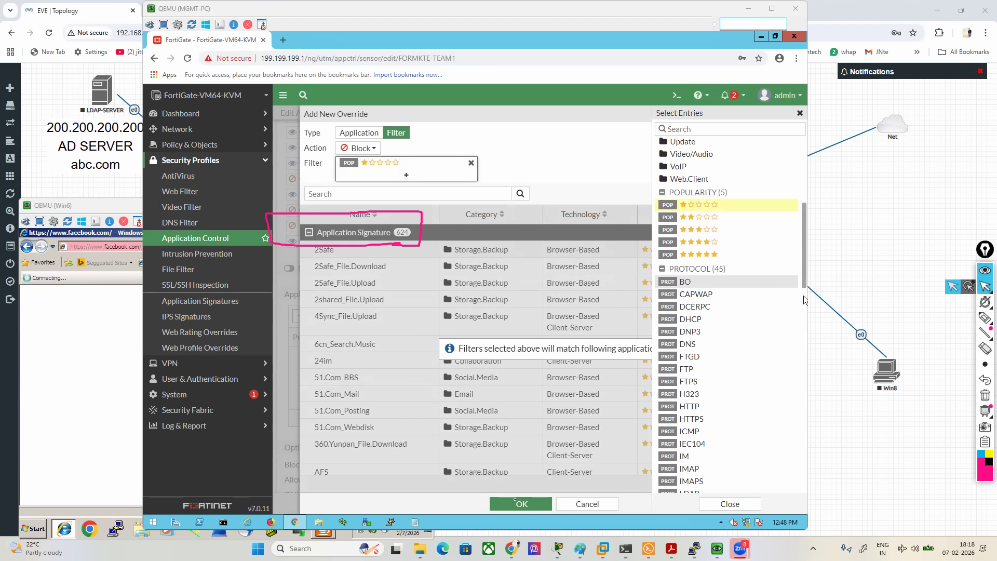
left_click(521, 503)
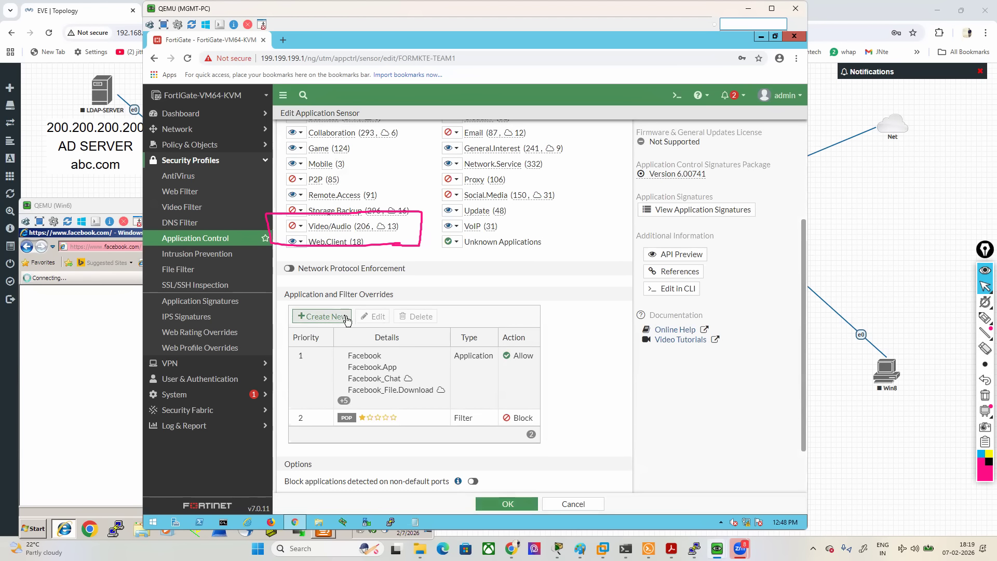
- Start another override of type Filter and bracket the Protocol group in its filter entries with the screen pen
left_click(322, 316)
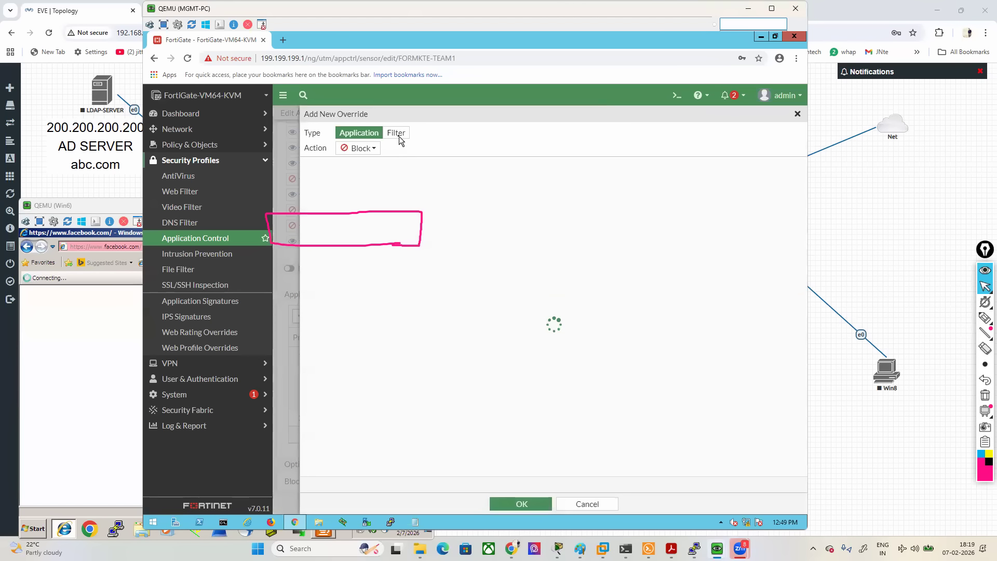
left_click(396, 138)
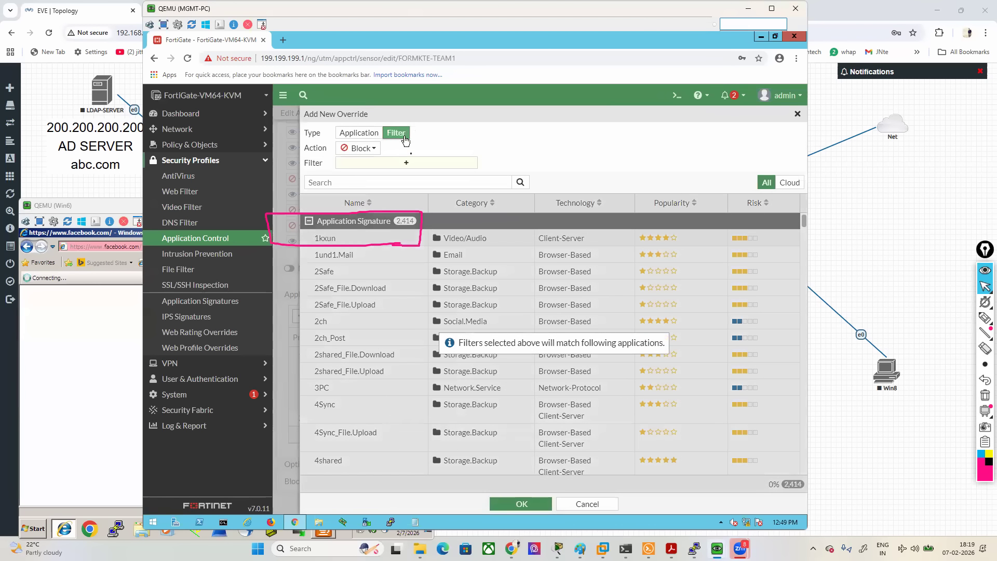
left_click(418, 165)
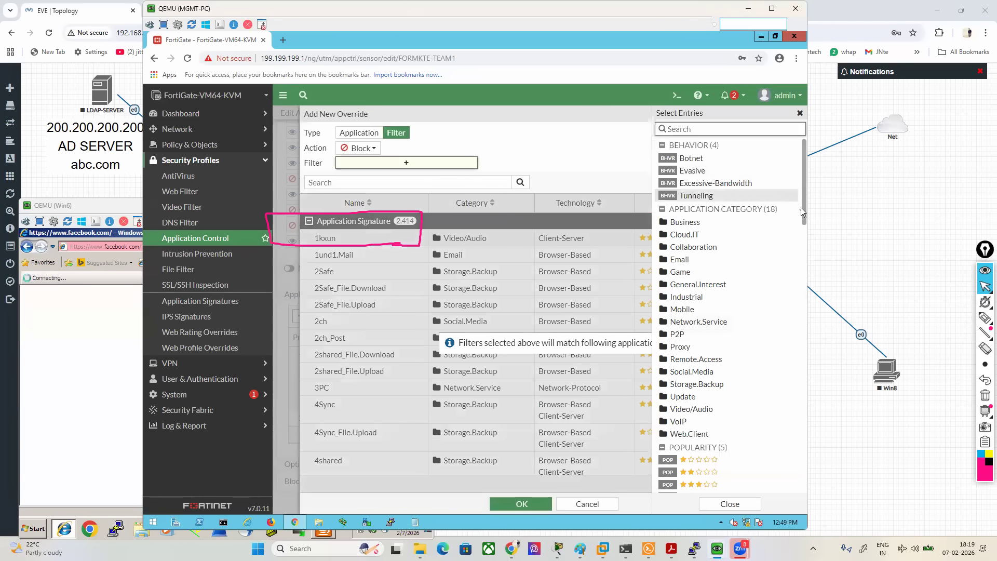
left_click_drag(804, 219, 804, 300)
mouse_move(984, 319)
left_click(935, 320)
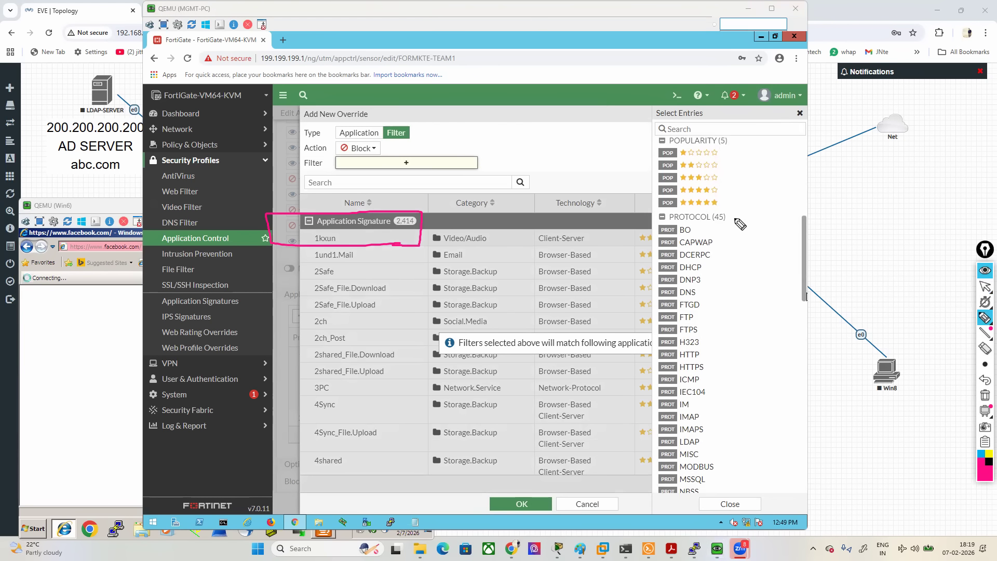
left_click_drag(725, 208, 729, 226)
left_click_drag(655, 209, 655, 224)
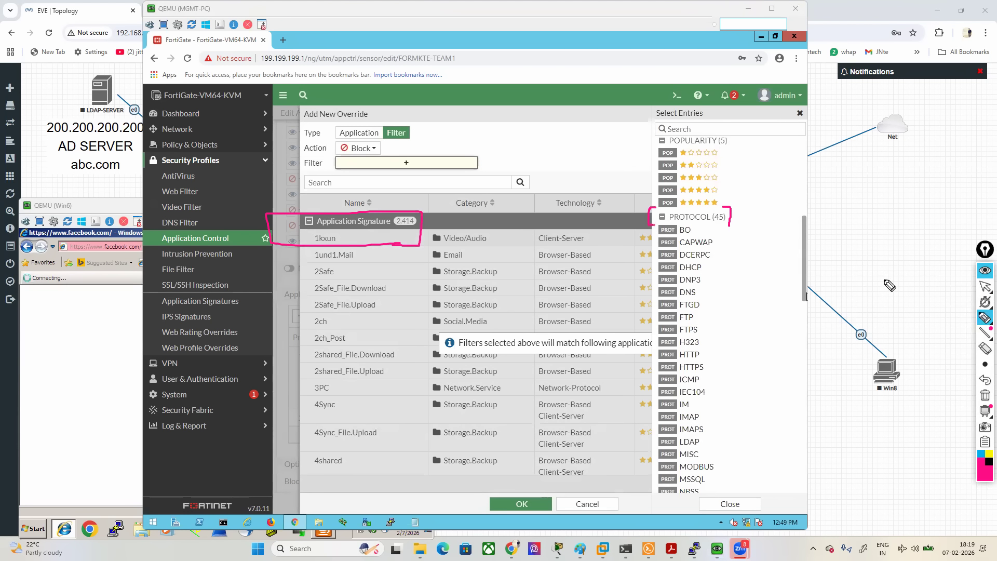
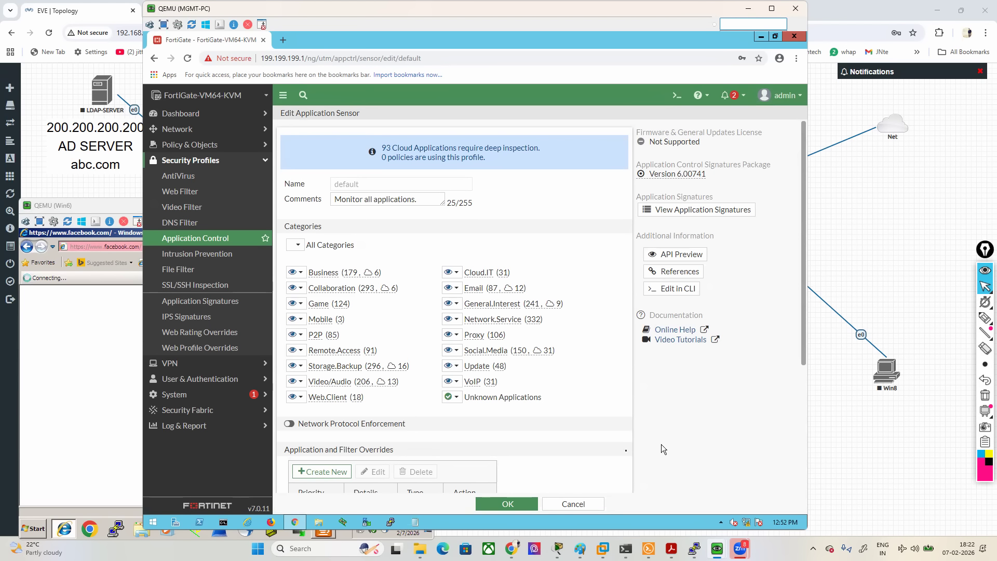
- Open a new custom application signature form, mark its Signature and Name fields with the screen pen, clear the markings and cancel the form
left_click(209, 306)
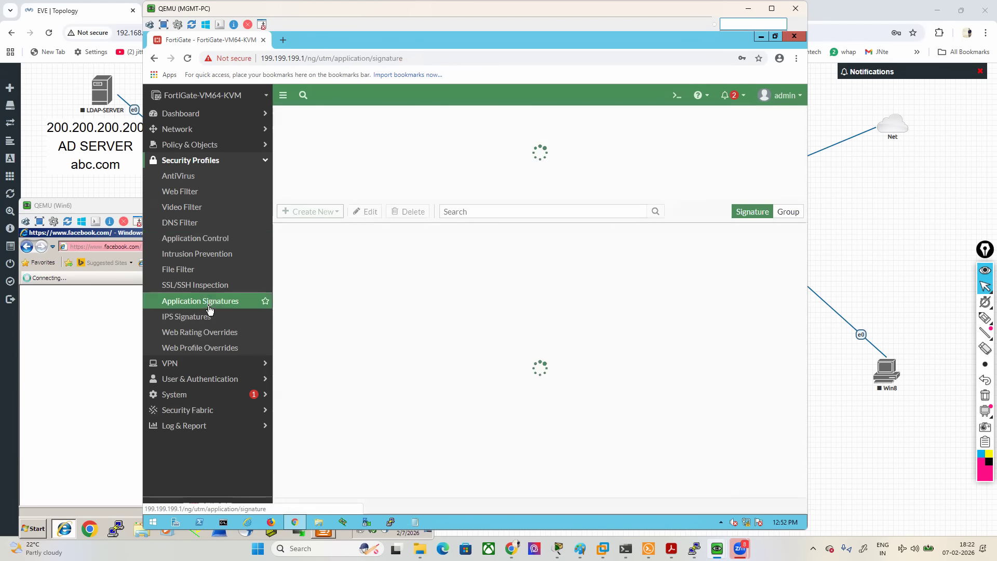
left_click(311, 212)
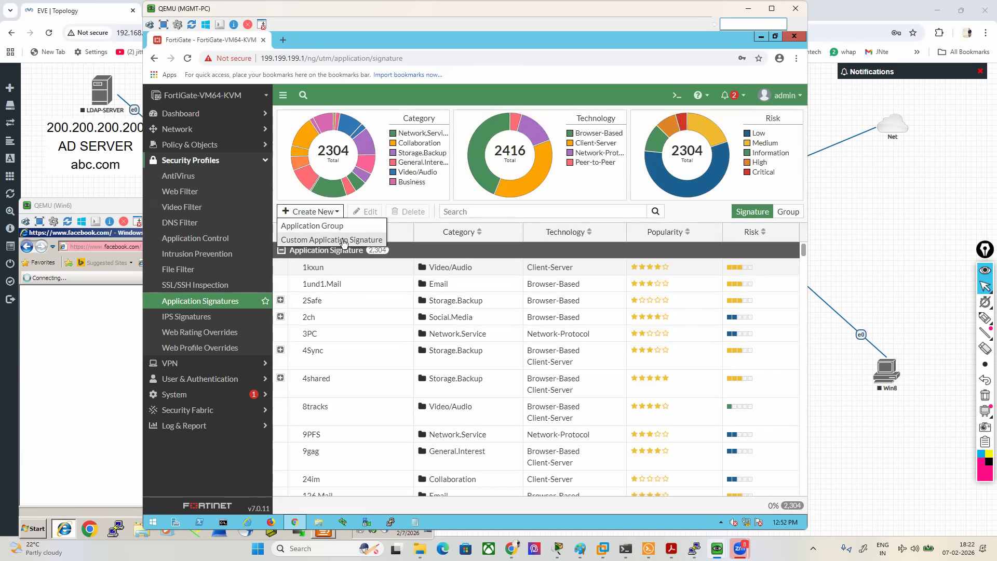
left_click(343, 240)
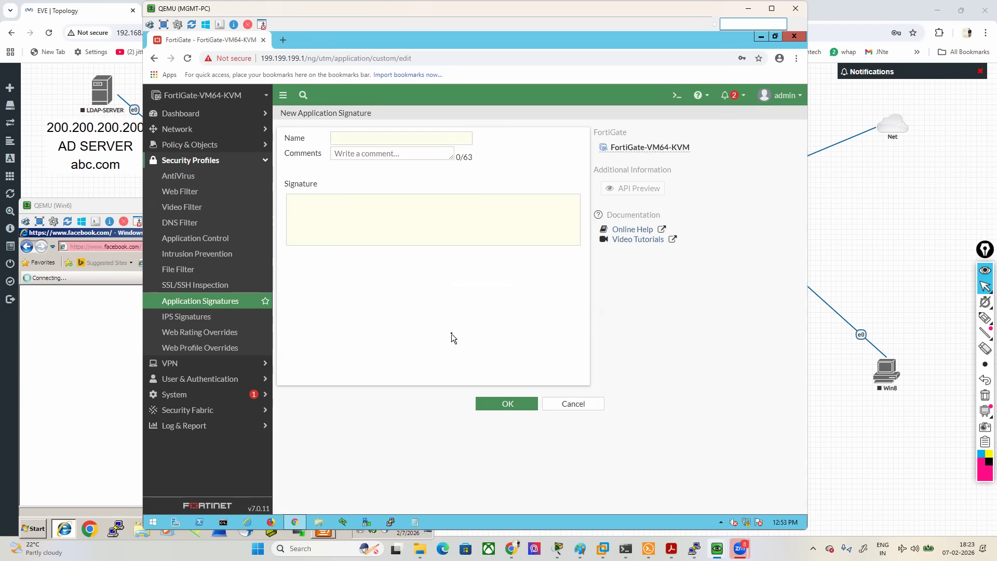
left_click(985, 318)
left_click_drag(348, 229, 434, 215)
mouse_move(334, 145)
left_mouse_down()
mouse_move(388, 129)
mouse_move(328, 129)
mouse_move(329, 144)
left_mouse_up()
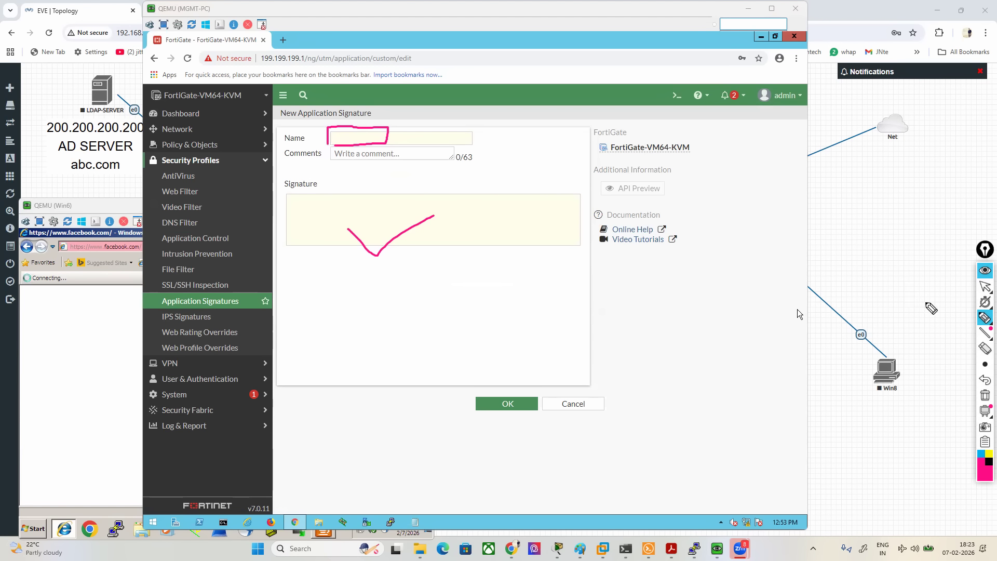
left_click(984, 395)
left_click(984, 286)
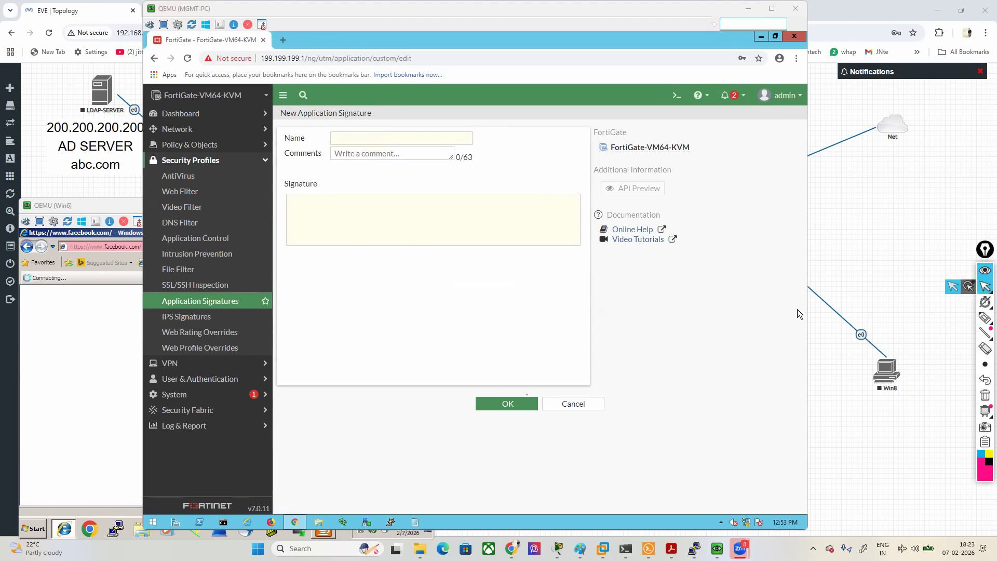
left_click(573, 404)
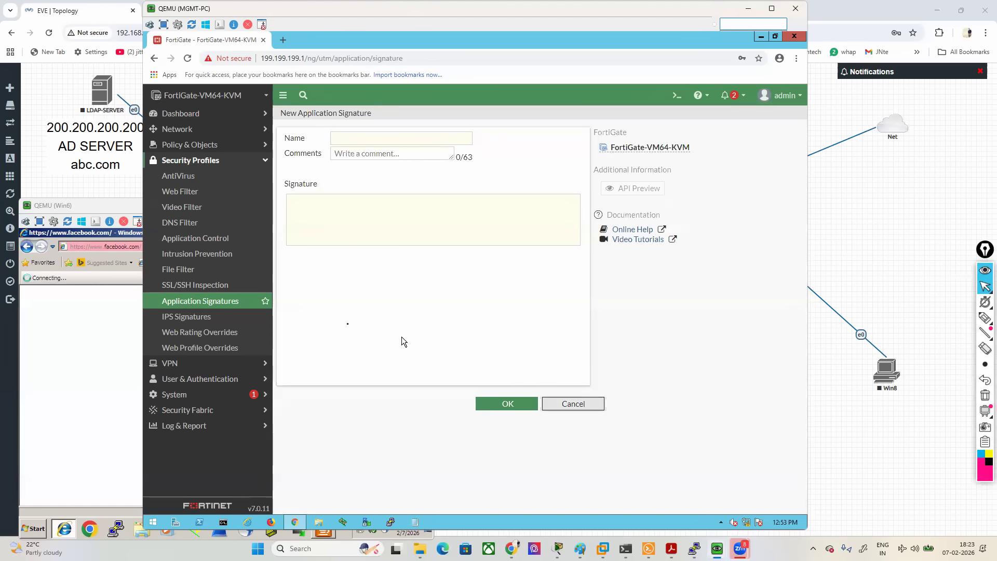
- View the application signatures from within the default application sensor, and leave the sensor without saving
left_click(201, 241)
double_click(307, 189)
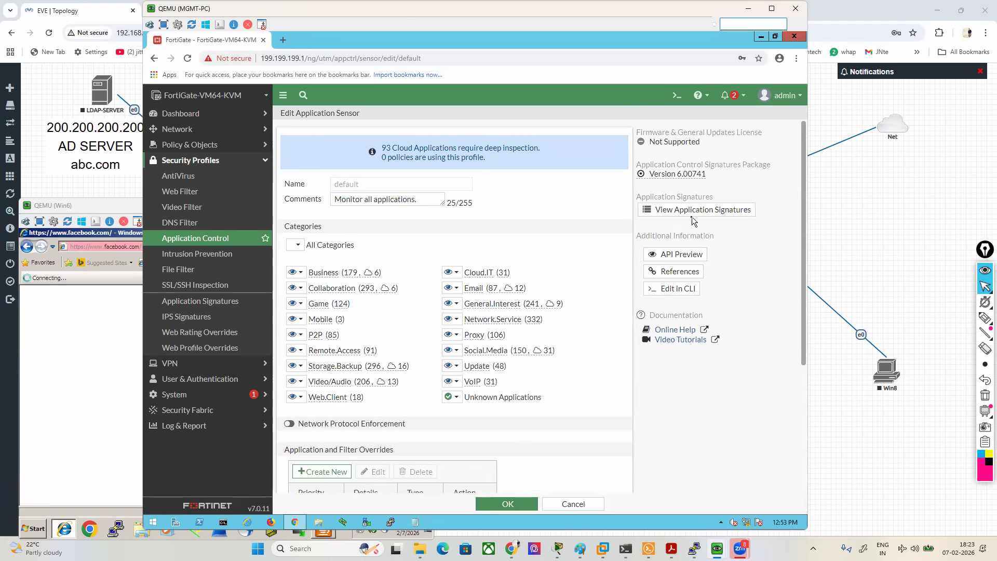
left_click(694, 209)
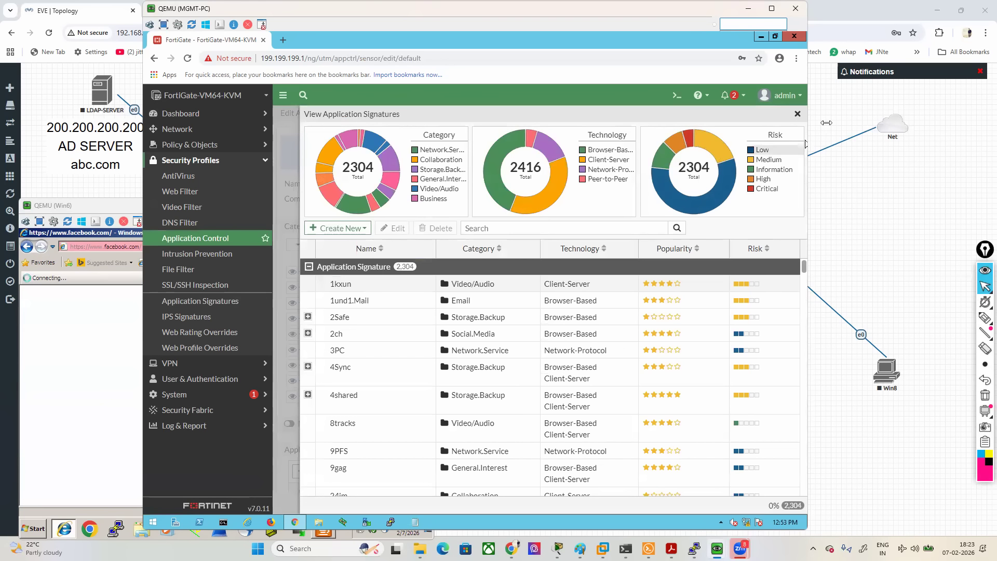
left_click(798, 114)
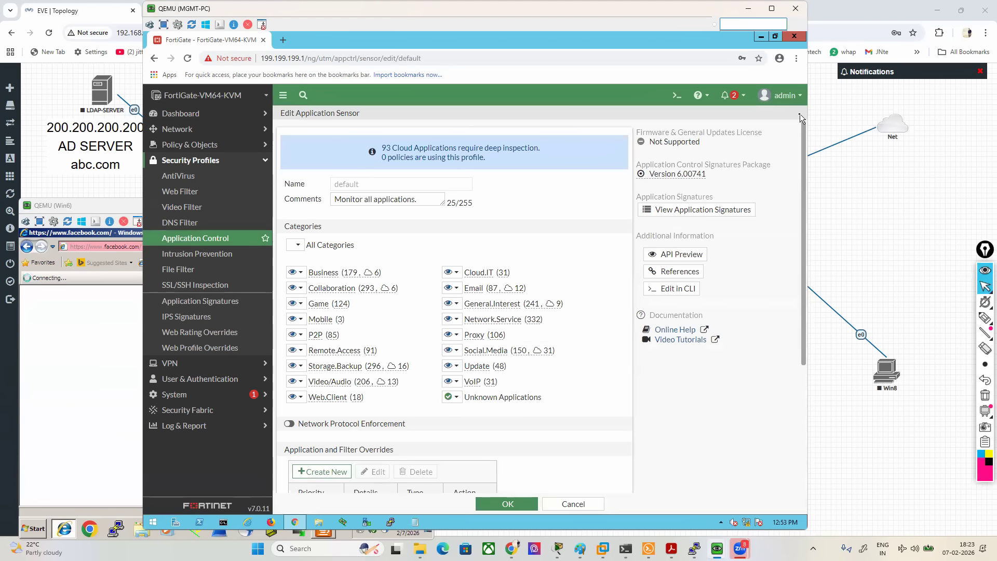
left_click(573, 504)
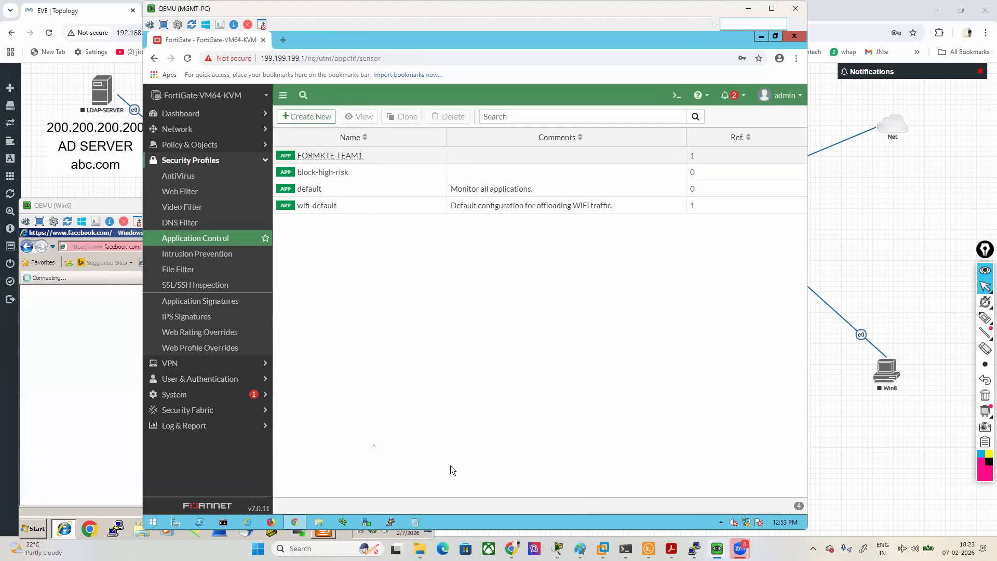
- Start a new file filter profile named file-filtre11
left_click(178, 269)
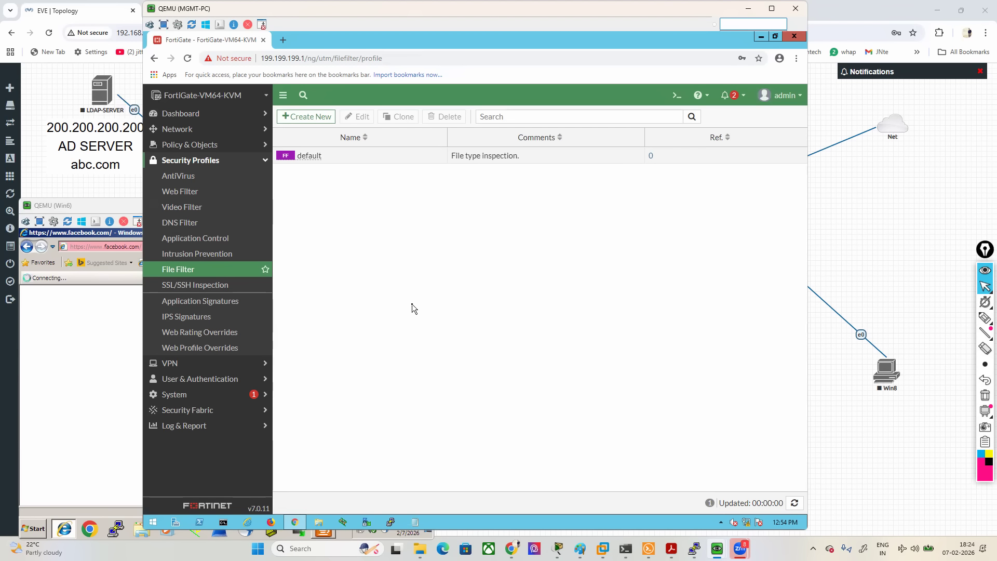
left_click(305, 116)
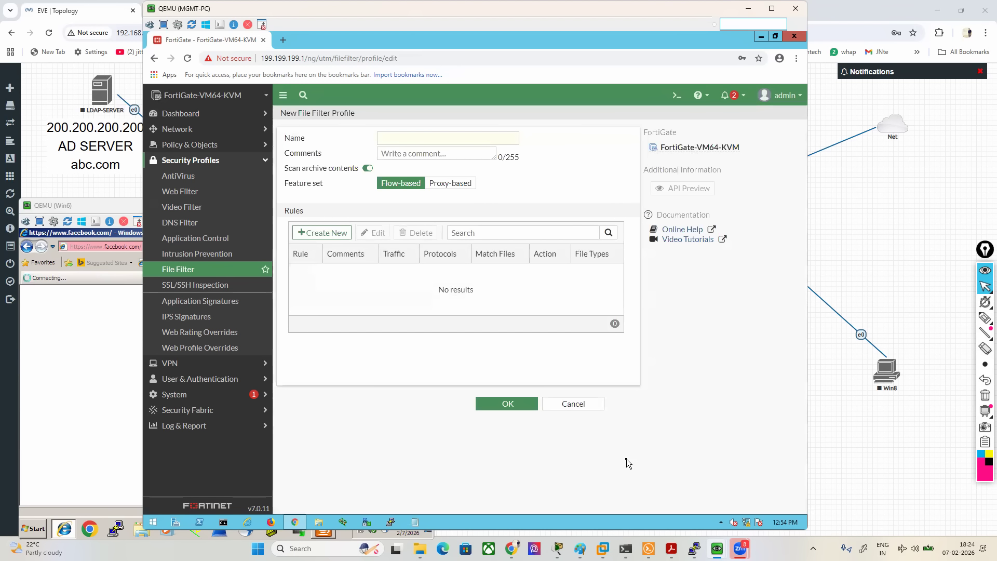
left_click(430, 140)
type("file-filtre11")
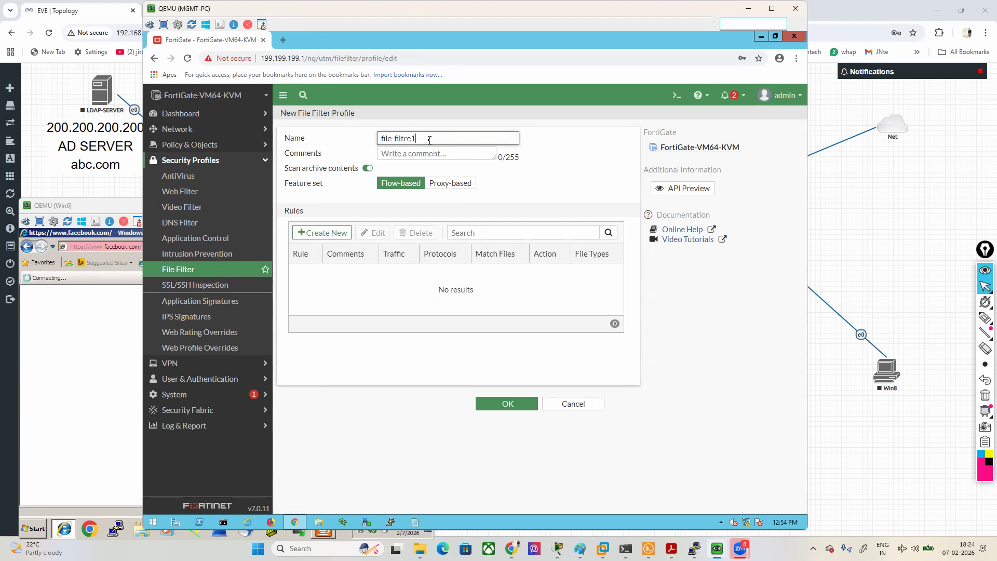
- Start a new rule in the file filter profile and mark its Name, Protocols and Traffic settings with the screen pen
left_click(328, 230)
left_click(985, 318)
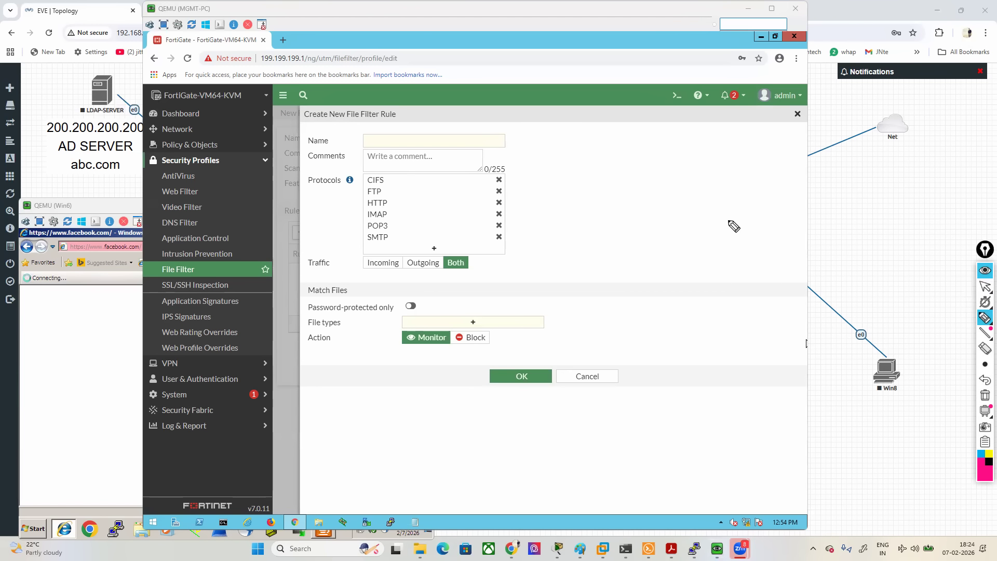
mouse_move(333, 142)
left_mouse_down()
mouse_move(353, 143)
mouse_move(311, 170)
mouse_move(307, 242)
mouse_move(435, 251)
mouse_move(524, 234)
mouse_move(407, 164)
mouse_move(372, 168)
left_mouse_up()
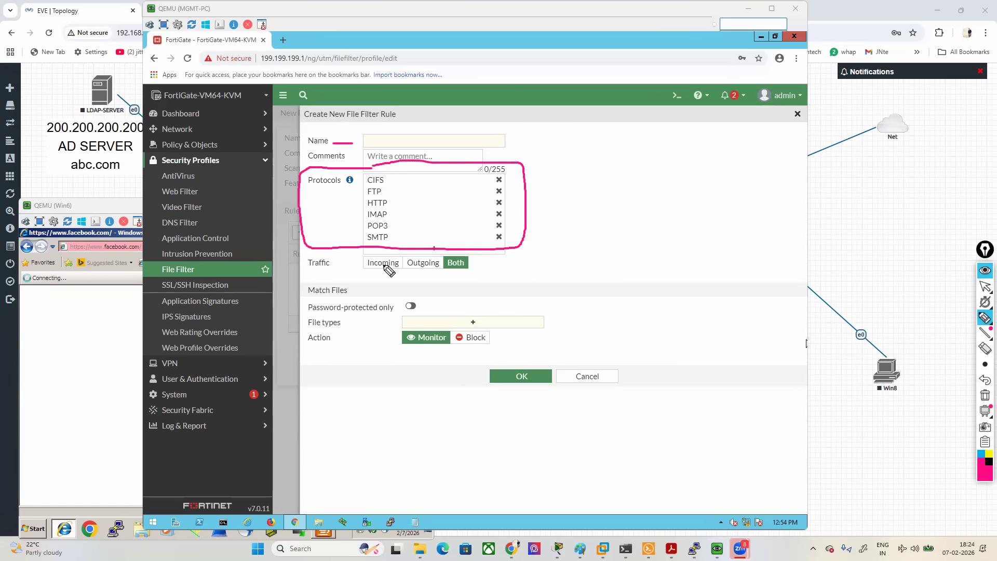
left_click_drag(237, 307, 293, 261)
left_click_drag(359, 270, 418, 269)
mouse_move(472, 256)
left_mouse_down()
mouse_move(439, 273)
mouse_move(465, 251)
left_mouse_up()
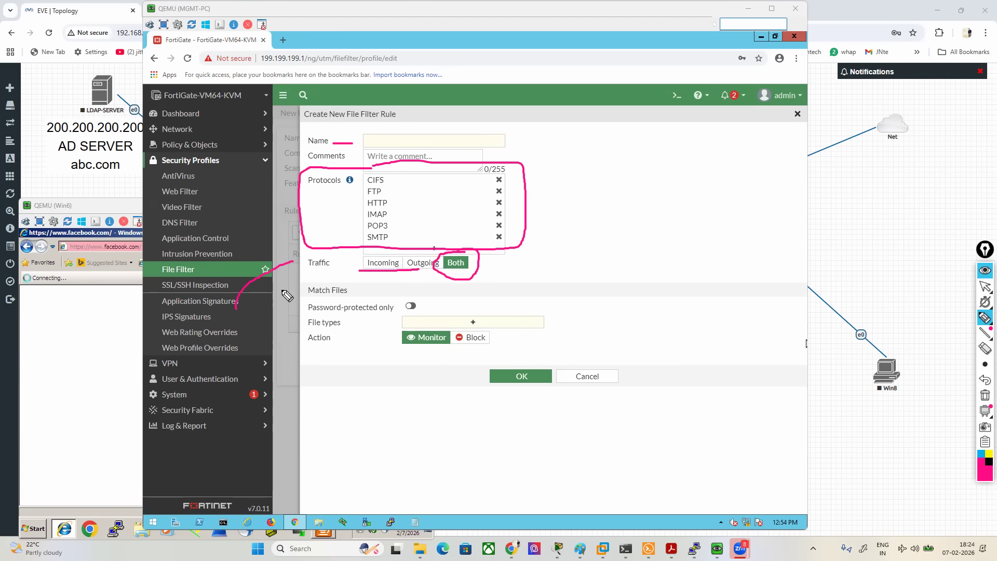
- Mark the rule's File types with an arrow and box its Action setting in black with the screen pen, and clear all markings
mouse_move(211, 388)
left_mouse_down()
mouse_move(308, 323)
mouse_move(393, 323)
mouse_move(385, 331)
left_mouse_up()
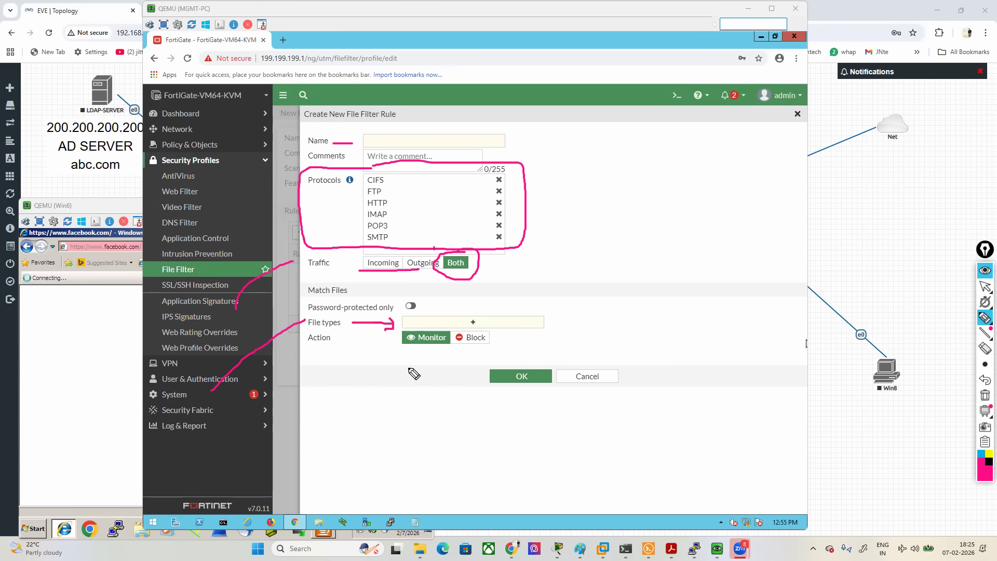
left_click(988, 460)
mouse_move(303, 354)
left_mouse_down()
mouse_move(467, 350)
mouse_move(502, 338)
mouse_move(358, 330)
mouse_move(307, 335)
mouse_move(304, 357)
left_mouse_up()
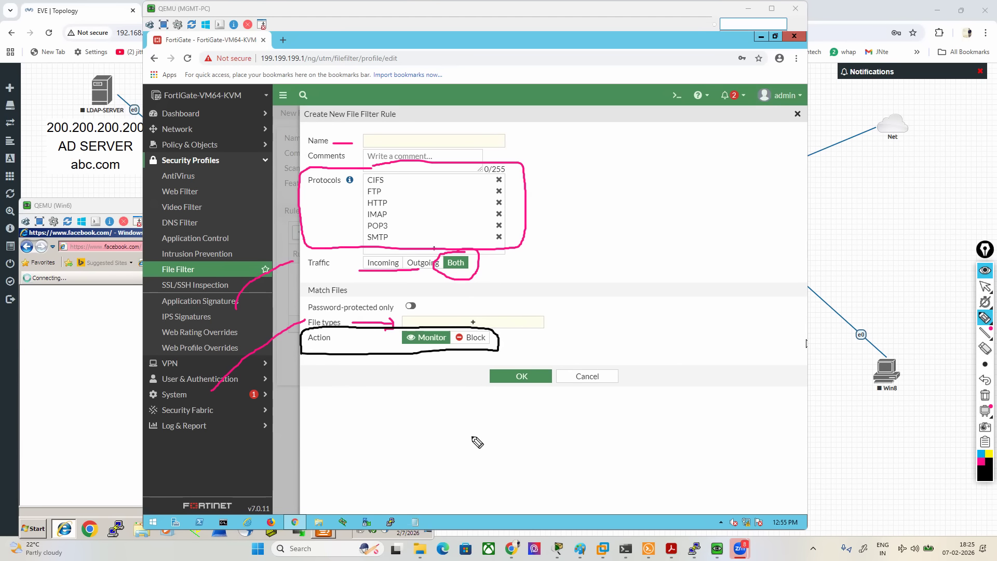
left_click(985, 395)
left_click(984, 290)
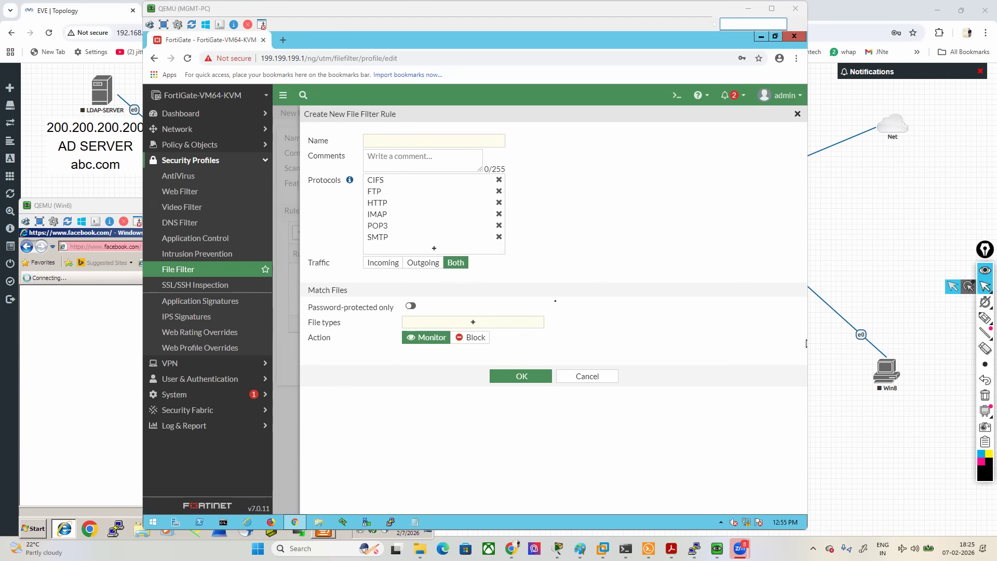
- Add the exe and html file types to the file filter rule
left_click(524, 324)
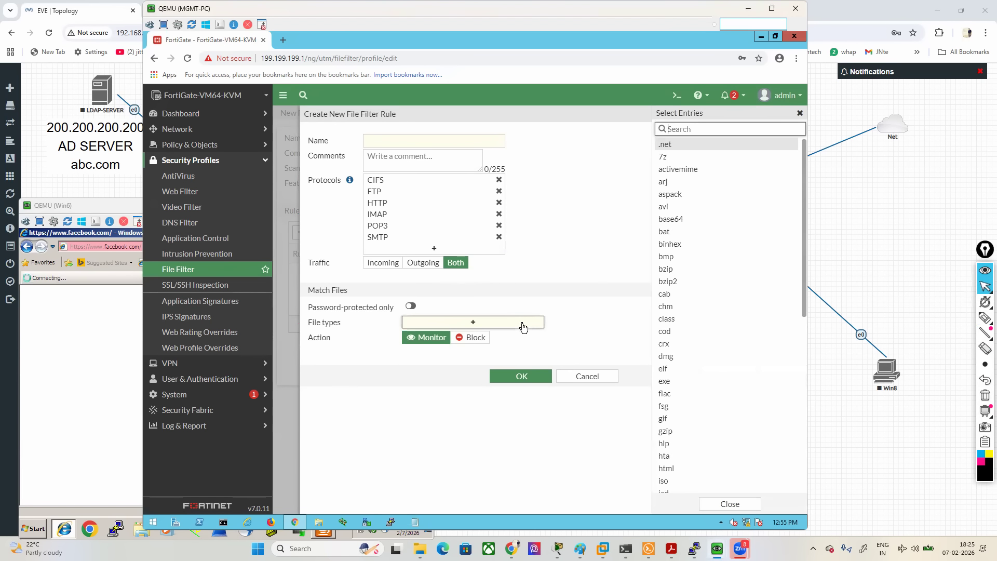
left_click_drag(806, 216, 804, 171)
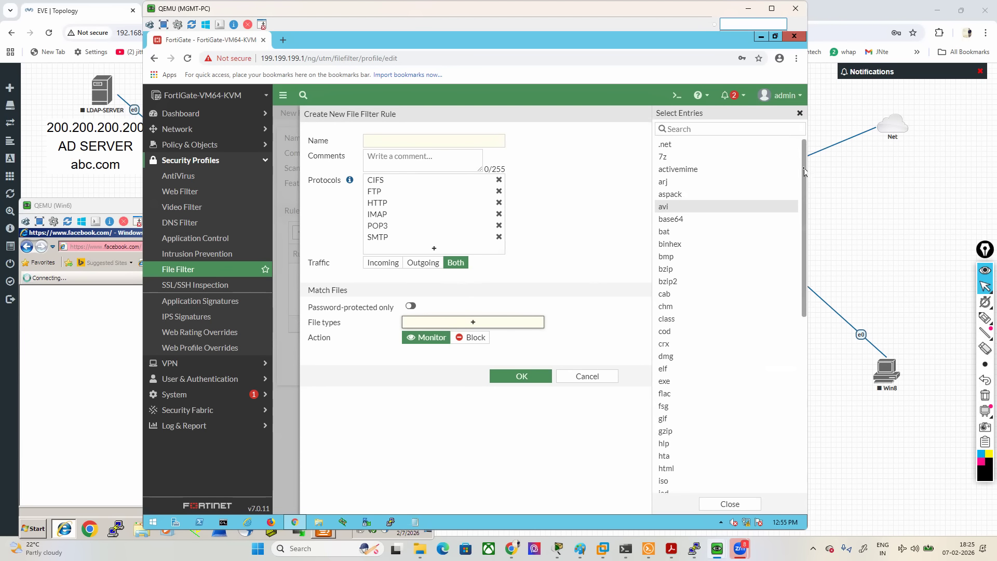
left_click(728, 126)
type("exe")
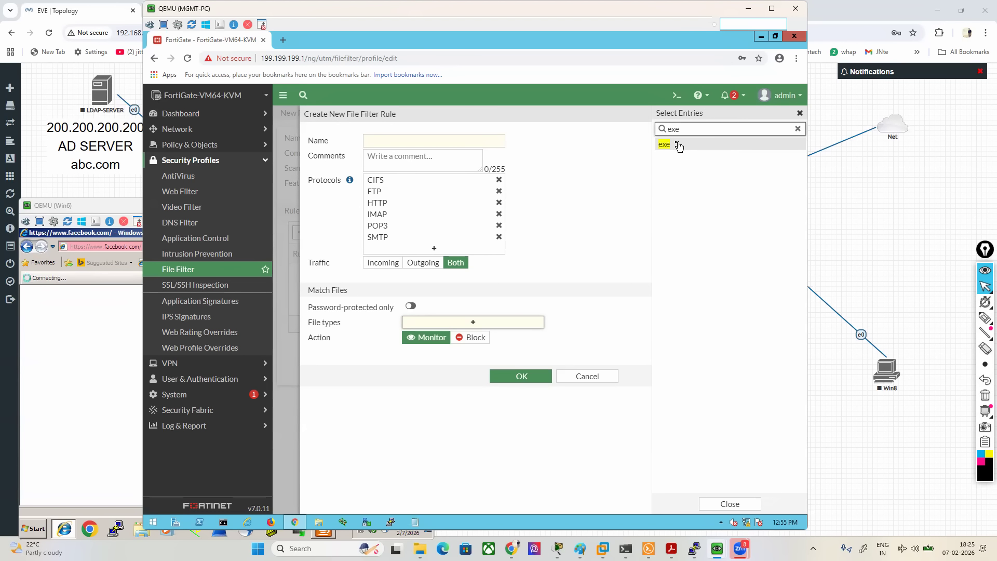
left_click(678, 145)
left_click(796, 130)
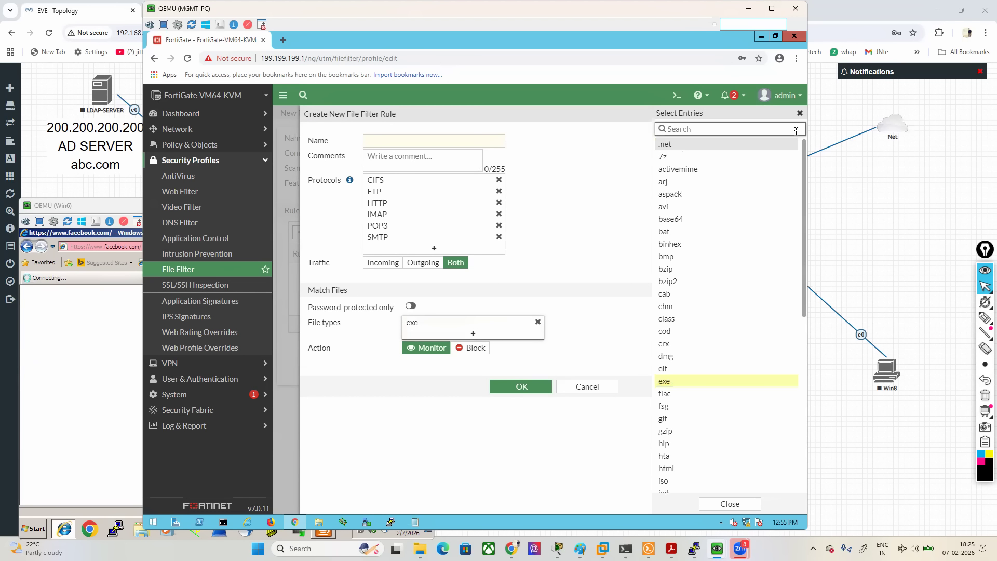
type("ht")
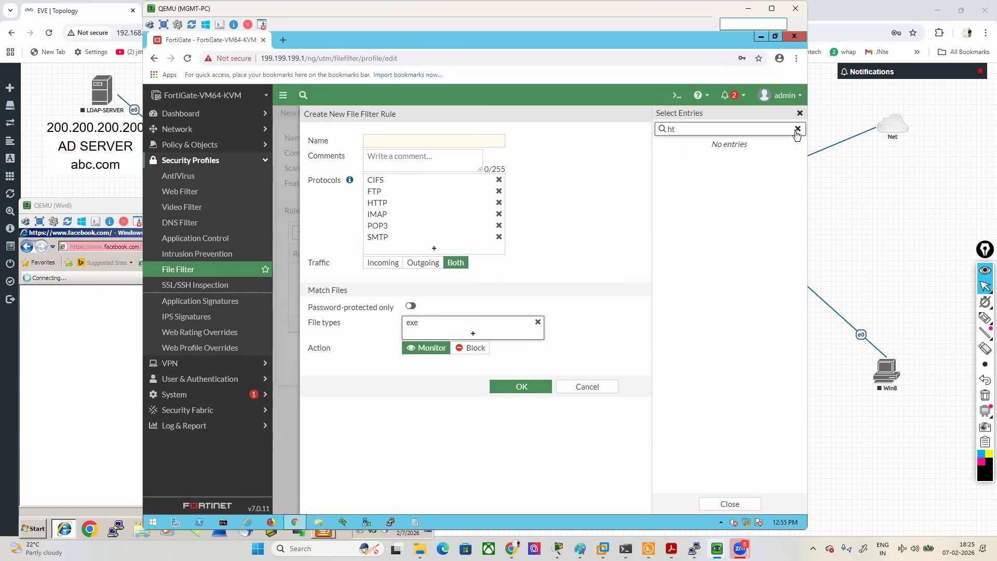
left_click(701, 157)
- Add the pdf and zip file types to the rule and close the entry selection
left_click(797, 130)
type("pdf")
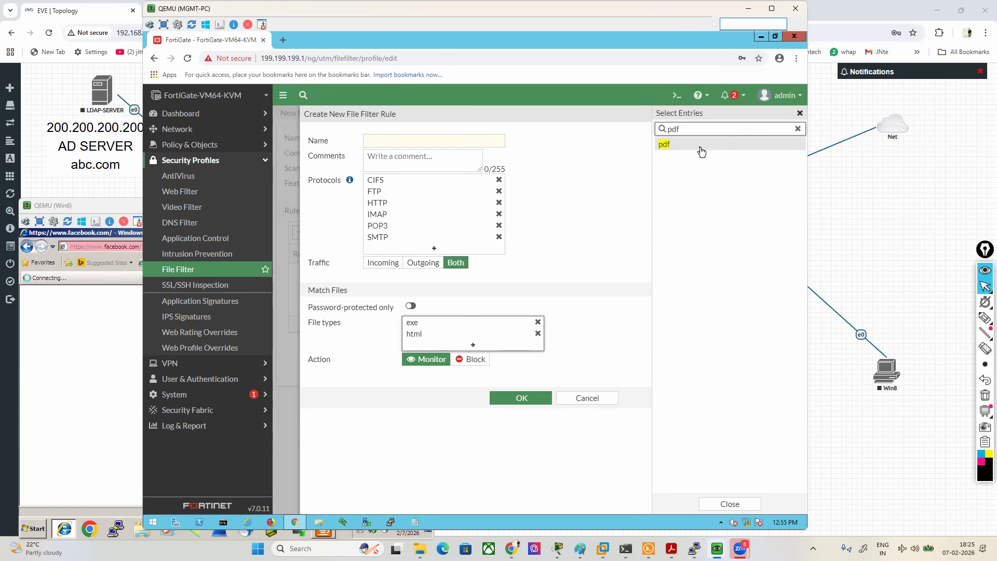
left_click(701, 149)
left_click(797, 129)
type("zip")
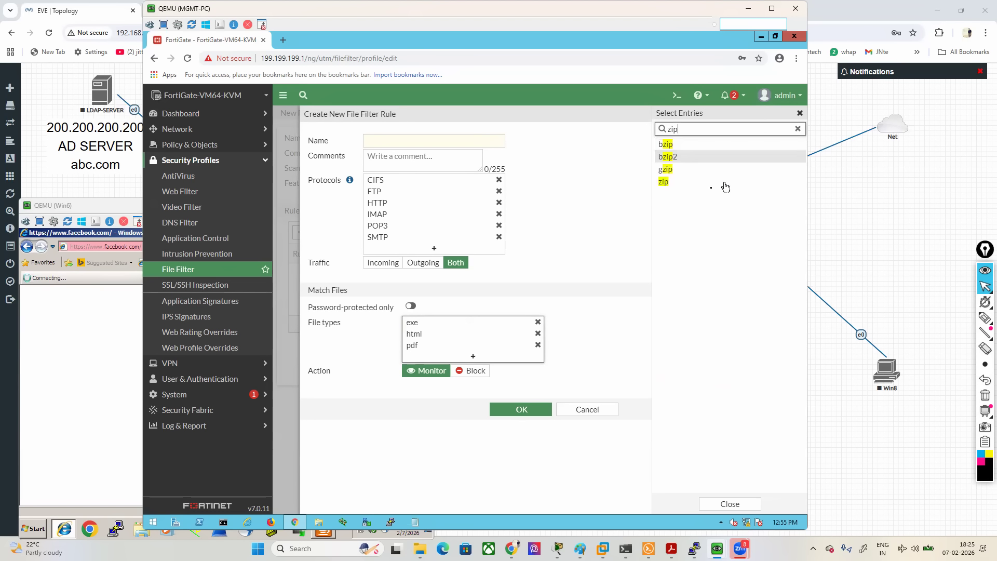
left_click(677, 191)
left_click(615, 189)
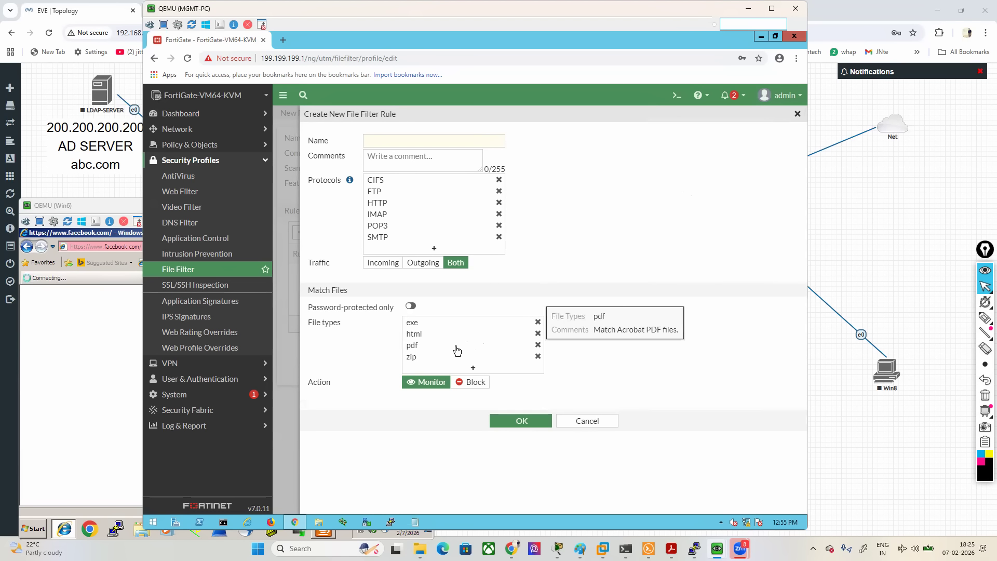
- Box the rule's protocol list in black, and circle Both and underline Block in pink with the screen pen
left_click(936, 319)
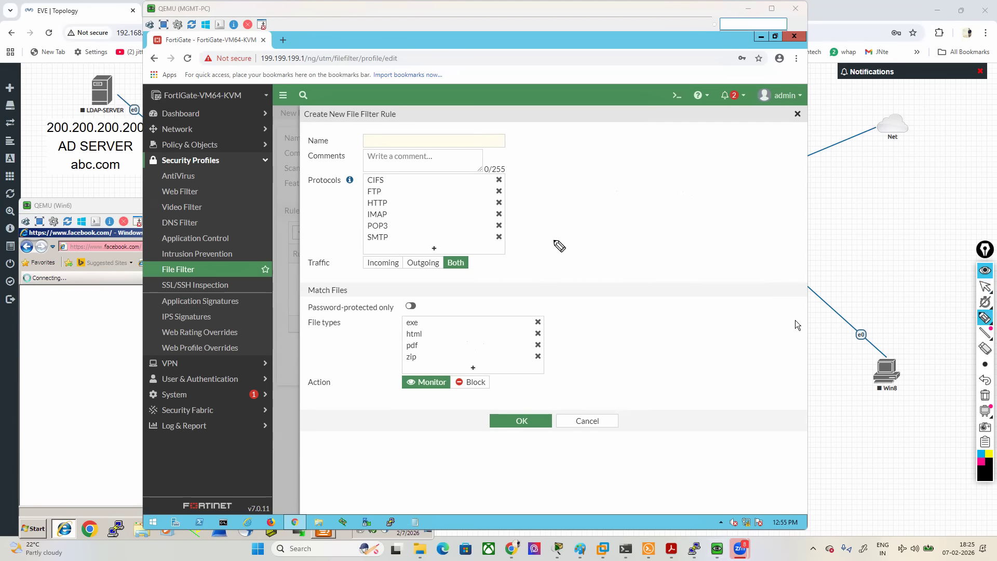
left_click_drag(387, 169, 365, 170)
mouse_move(365, 204)
left_mouse_down()
mouse_move(357, 248)
mouse_move(460, 254)
mouse_move(513, 228)
mouse_move(507, 166)
mouse_move(396, 156)
left_mouse_up()
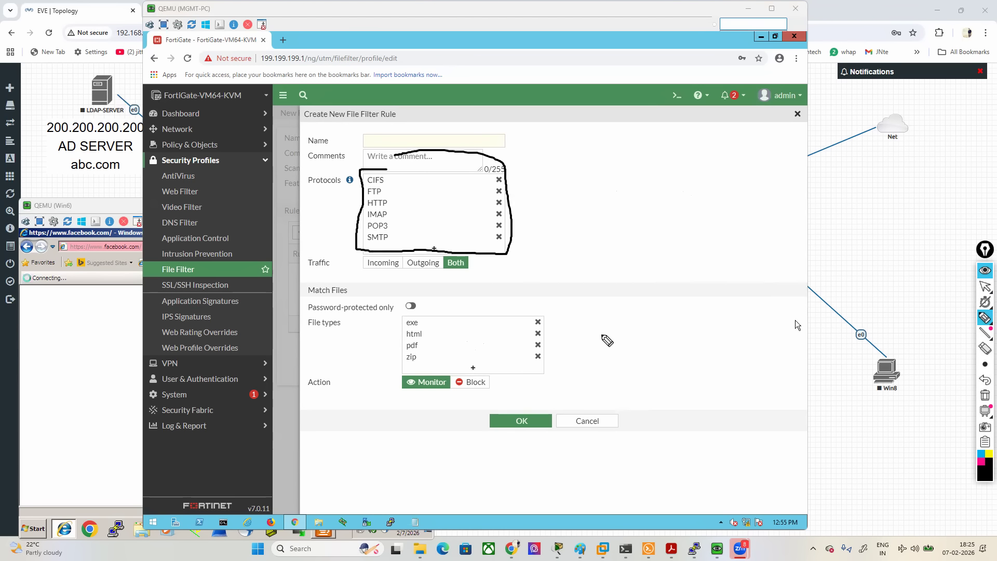
left_click(981, 461)
mouse_move(444, 270)
left_mouse_down()
mouse_move(471, 274)
mouse_move(455, 258)
mouse_move(445, 274)
left_mouse_up()
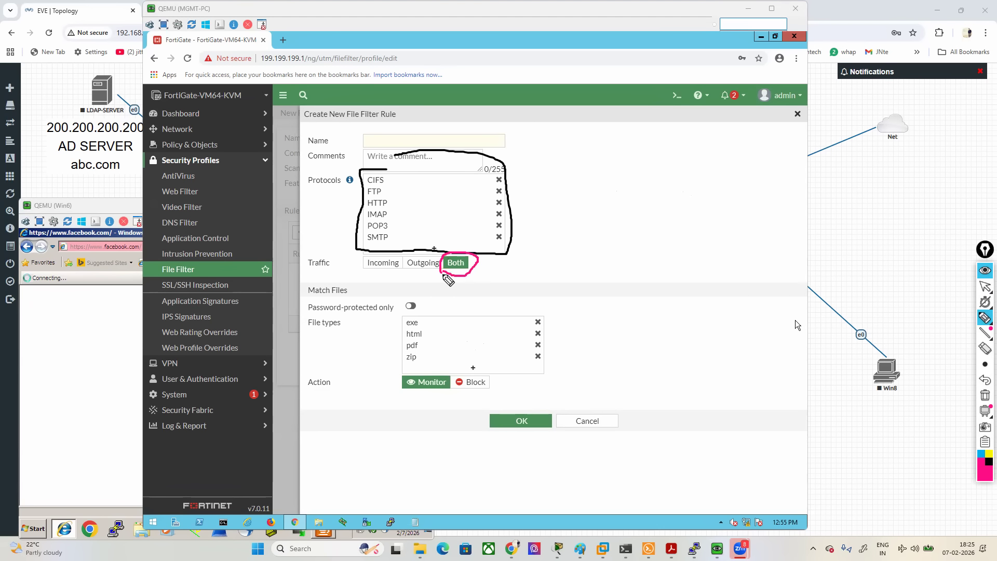
left_click_drag(446, 387, 496, 390)
left_click(985, 286)
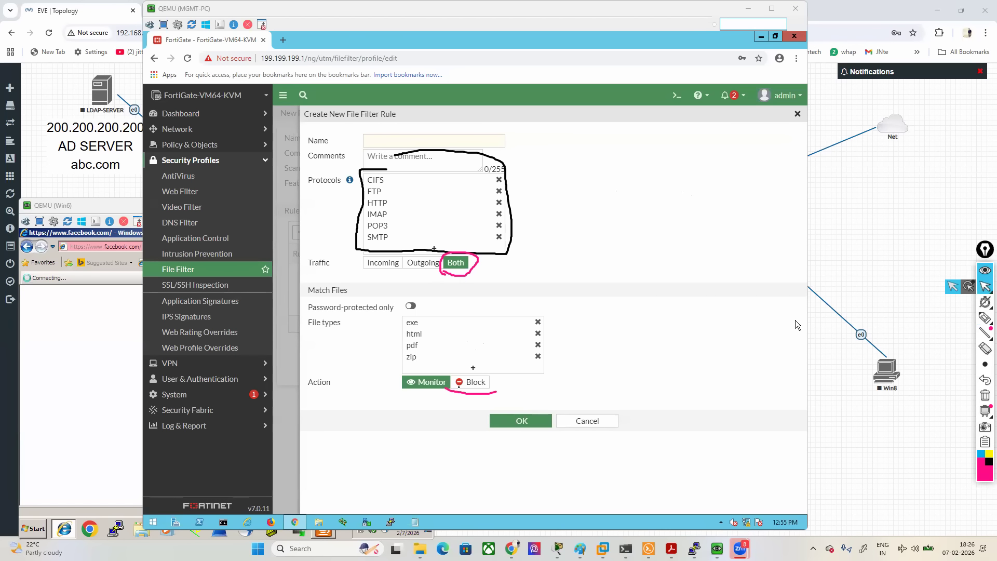
- Set the rule's action to Block, name it filtre55, and save the rule and the file filter profile
left_click(468, 383)
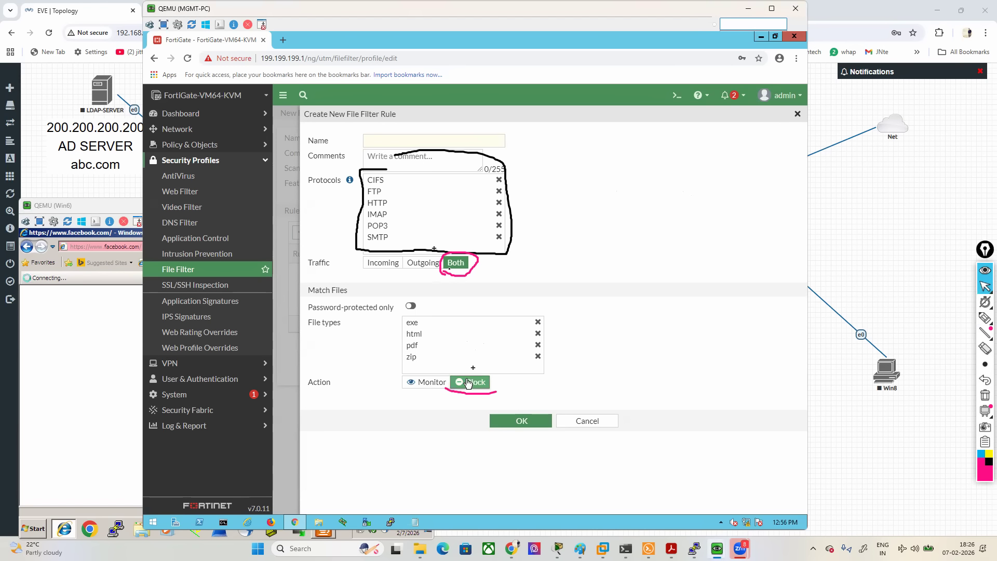
left_click(408, 138)
type("filtre55")
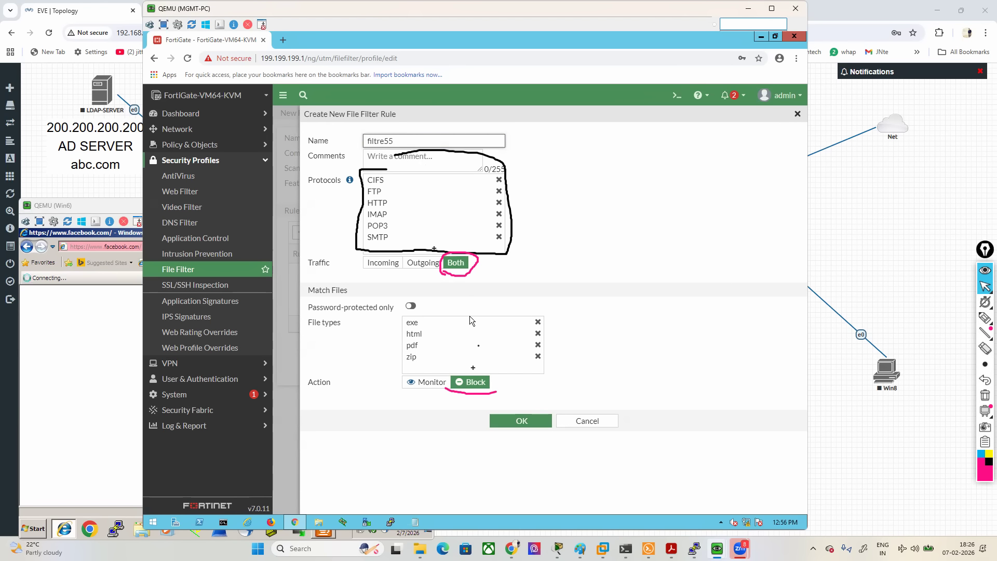
left_click(513, 424)
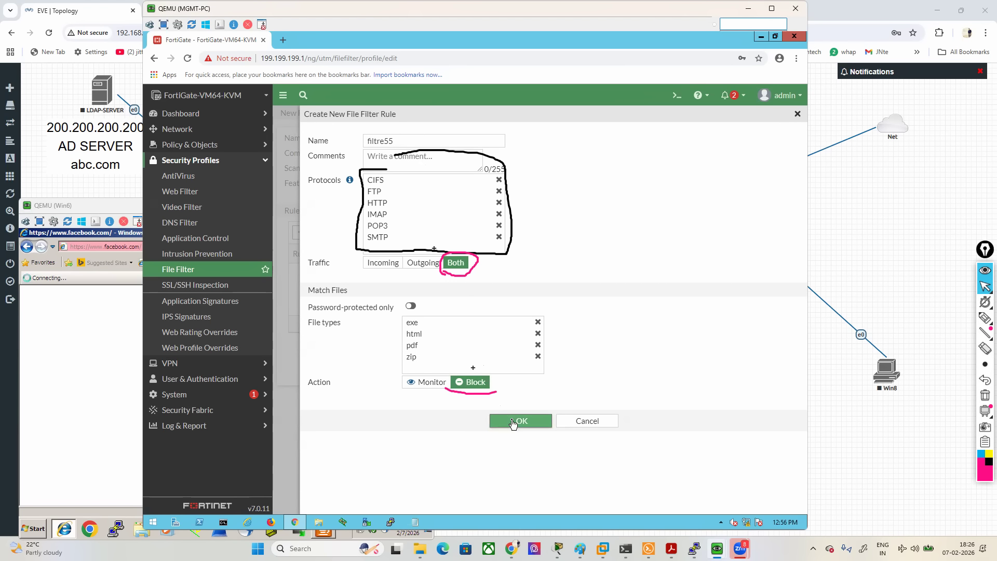
left_click(513, 423)
left_click(506, 408)
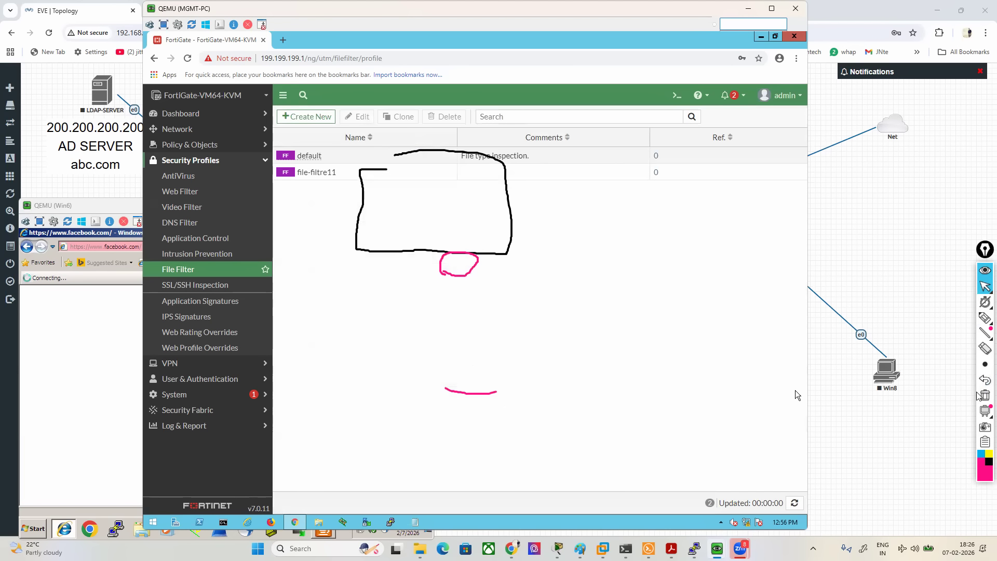
- Open firewall policy rule-1 for editing and turn off its Application Control profile
left_click(193, 145)
left_click(187, 161)
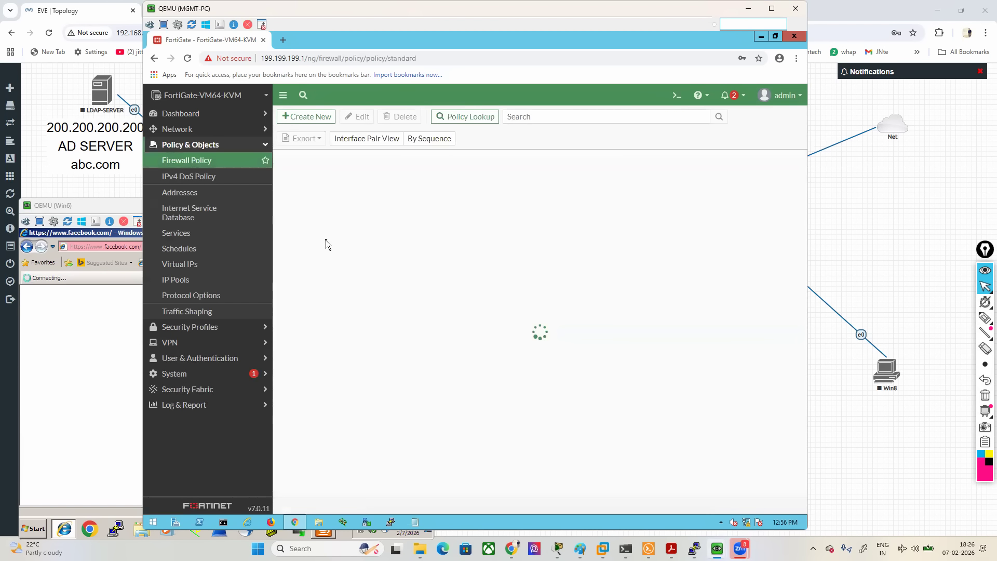
double_click(295, 203)
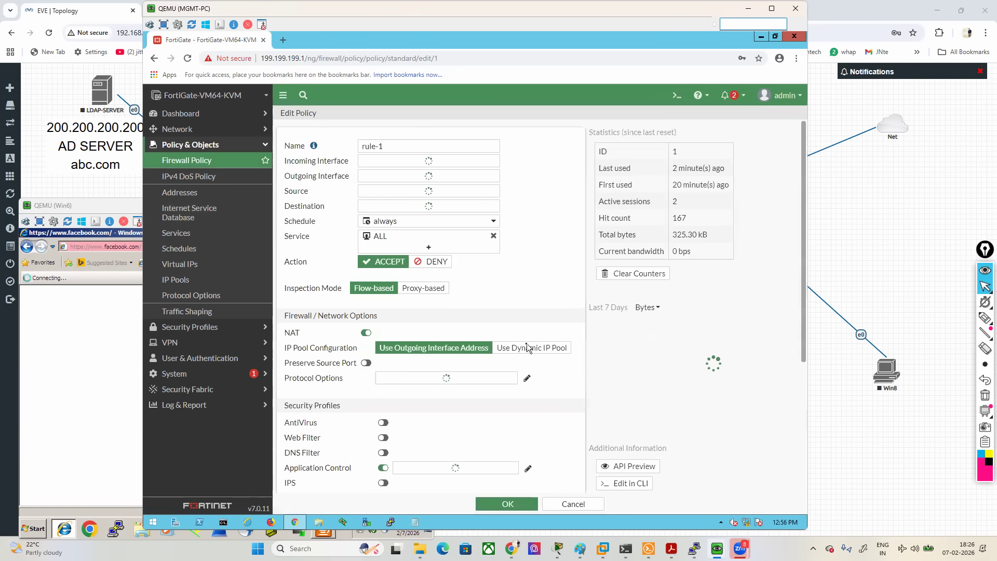
scroll(503, 293, "down", 2)
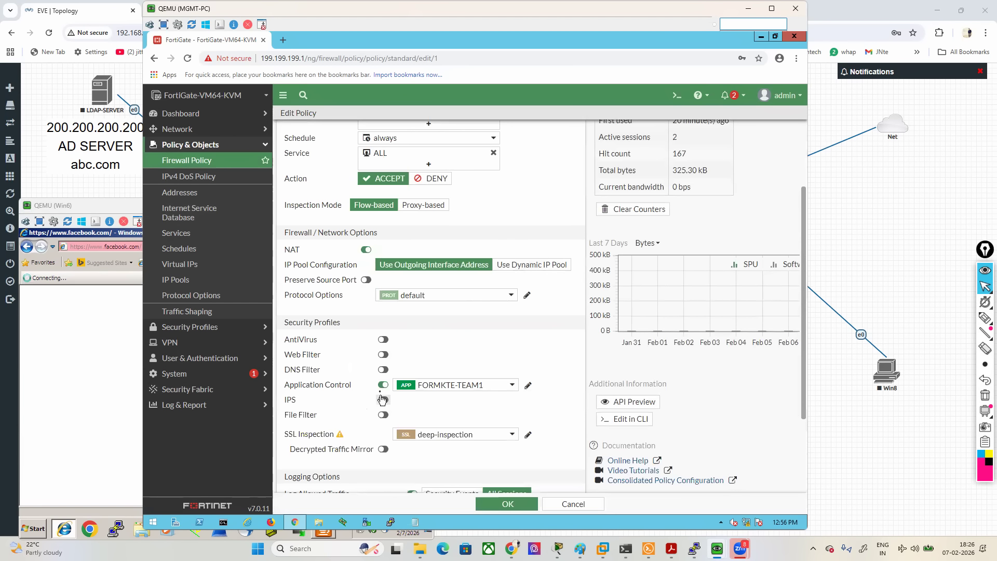
left_click(382, 385)
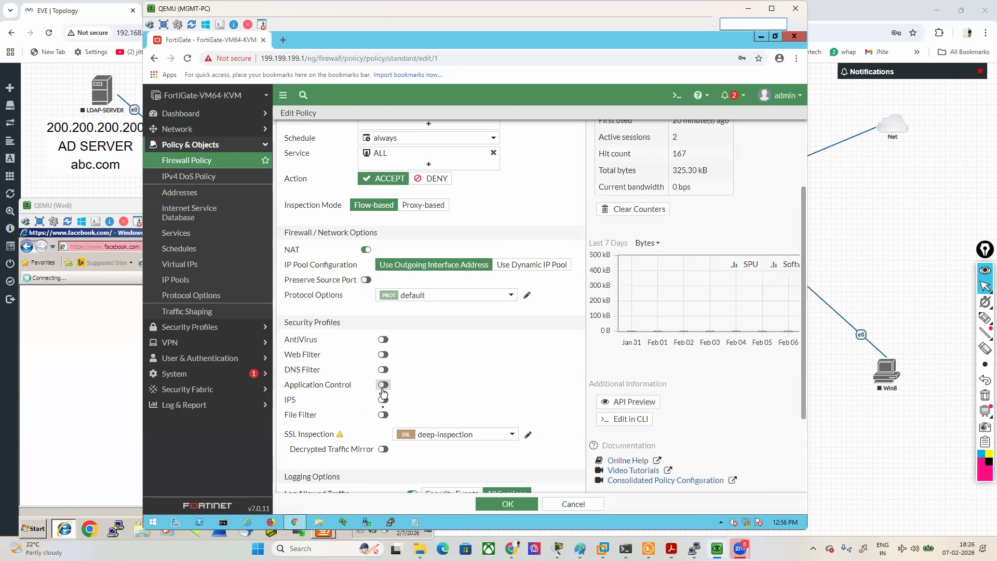
- Enable File Filter on rule-1 with the file-filtre11 profile and save the policy
left_click(384, 416)
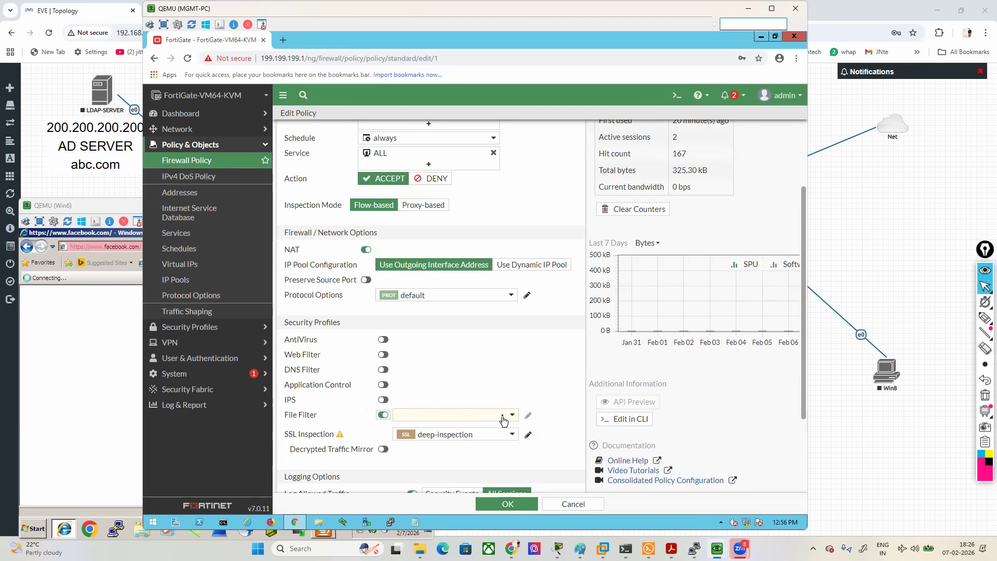
left_click(501, 415)
left_click(435, 458)
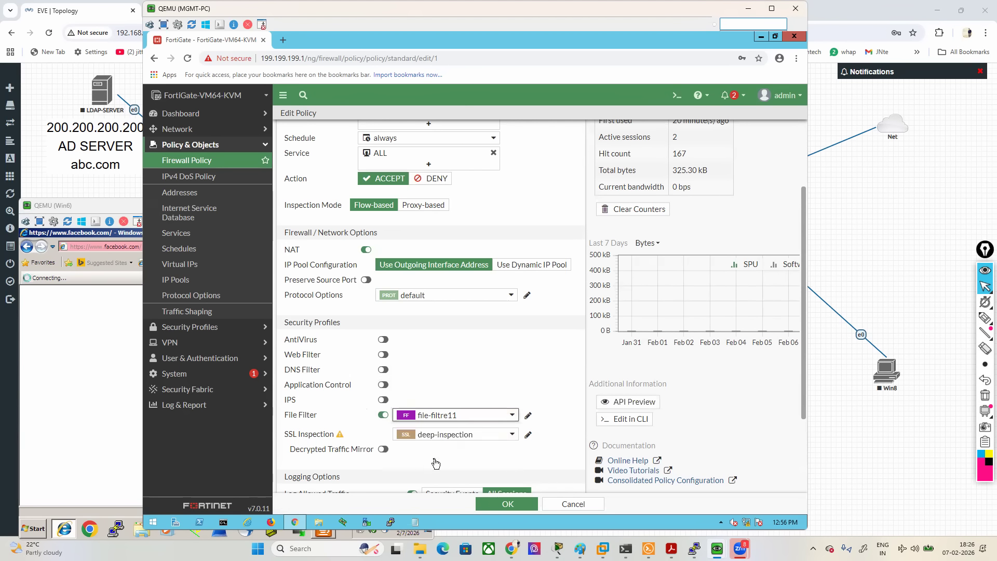
left_click(493, 503)
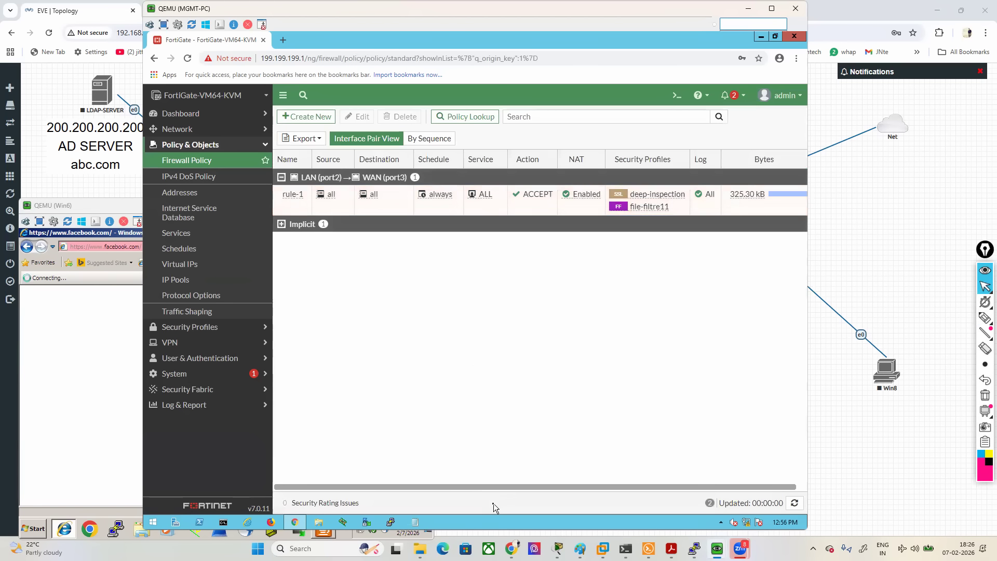
left_click(129, 418)
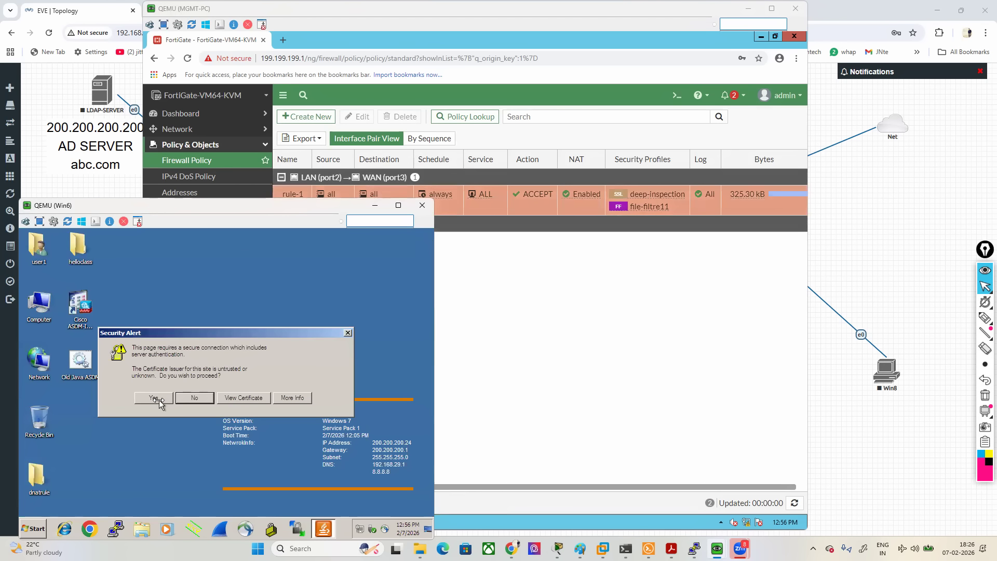
left_click(167, 404)
left_click(65, 533)
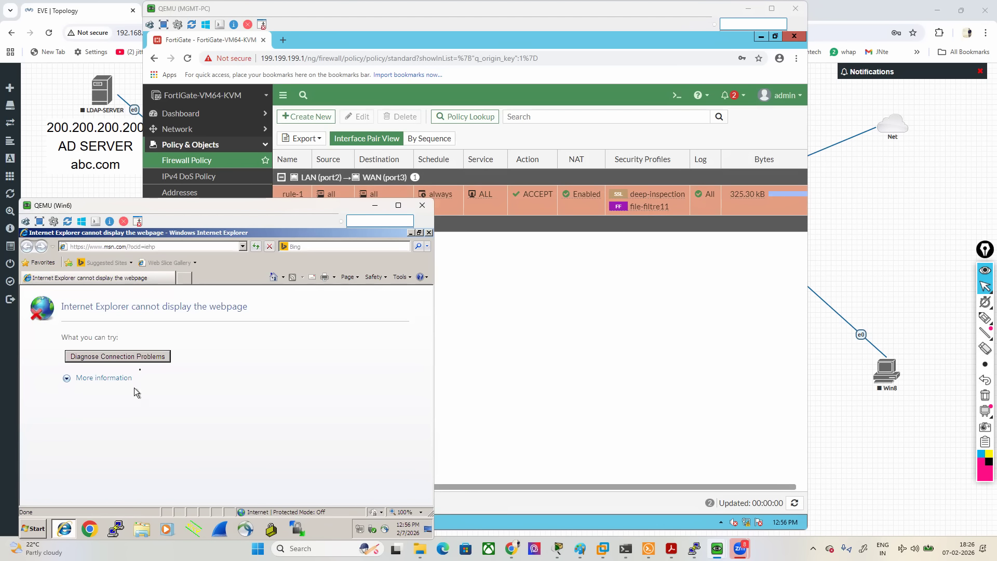
left_click(183, 279)
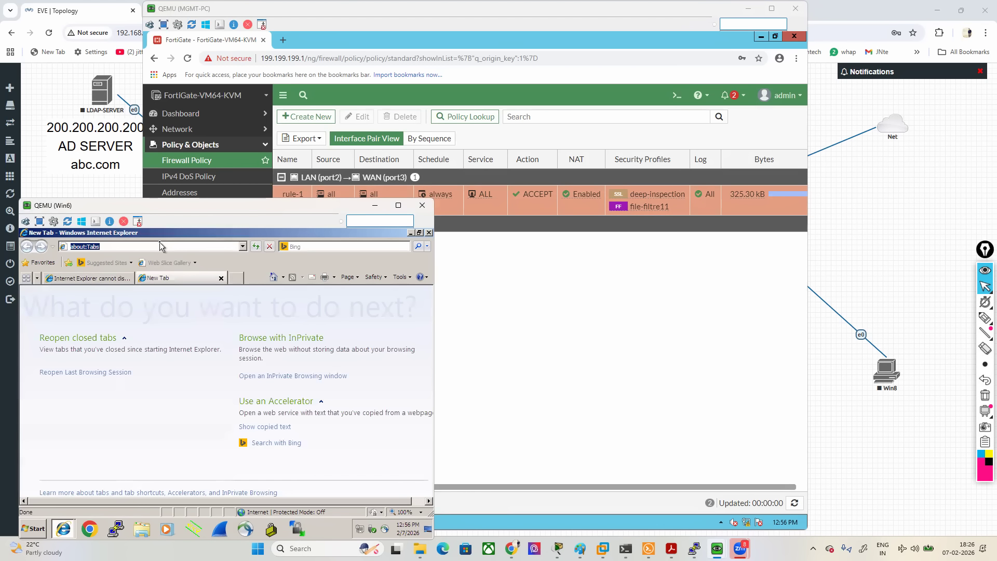
type("goo")
key("Down")
key("Return")
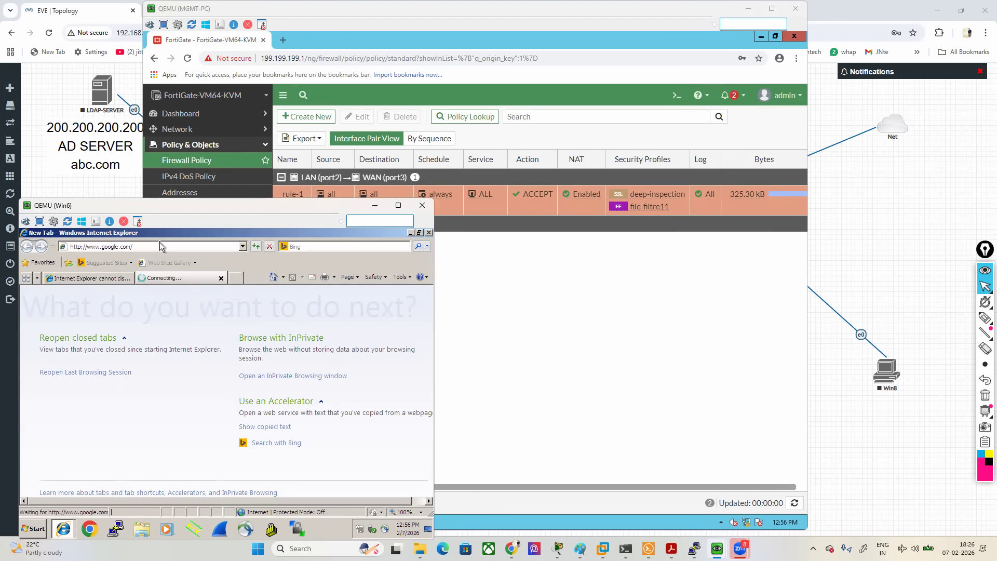
- Load facebook.com in another new browser tab, and return to the Google tab to check its page
left_click(237, 279)
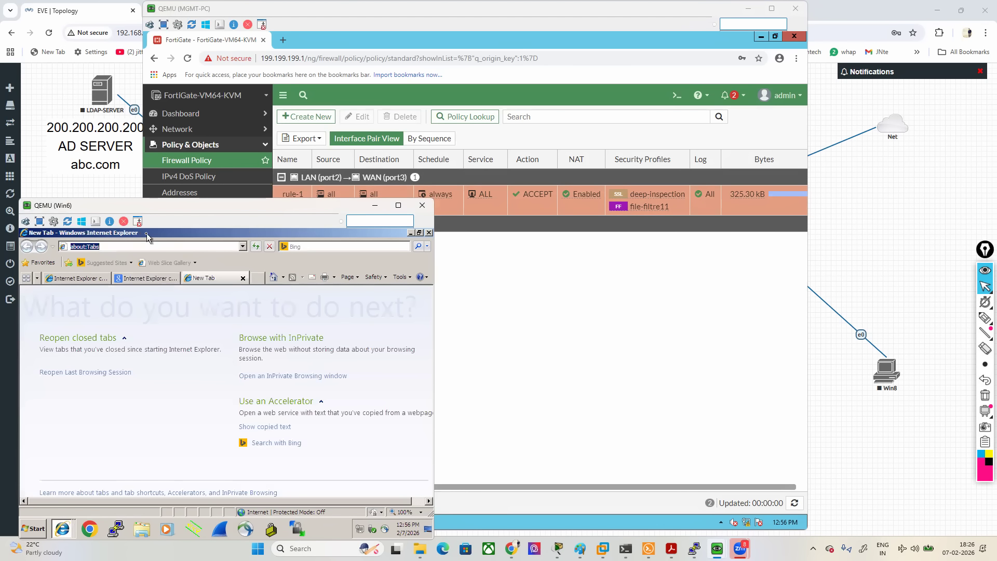
type("fa")
key("Down")
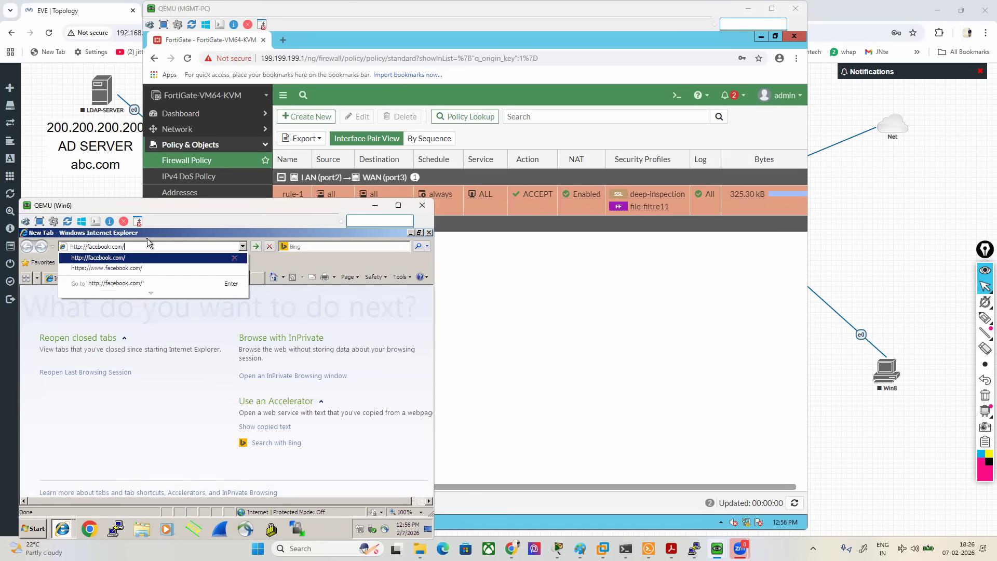
key("Return")
left_click(146, 275)
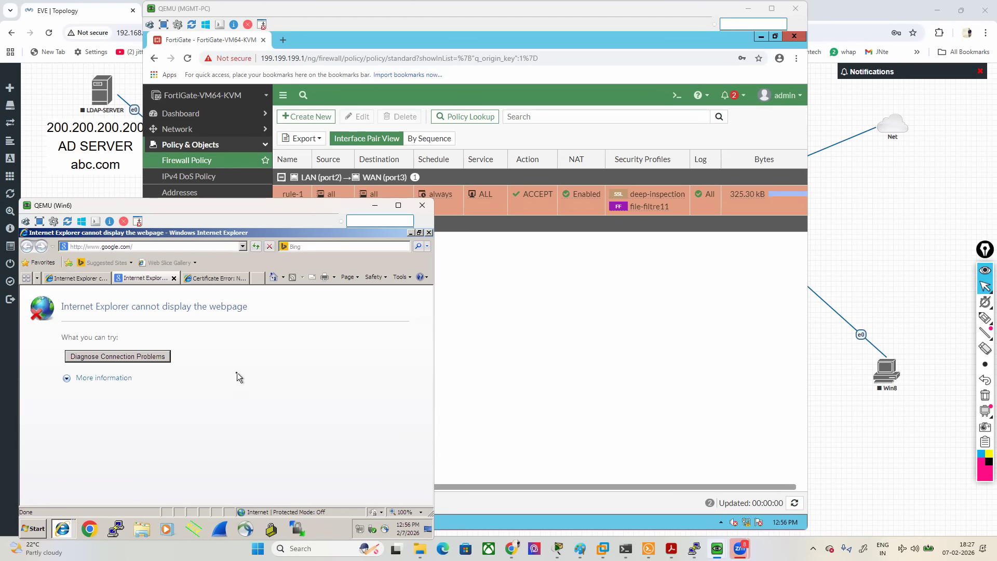
- Switch back to the FortiGate console on MGMT-PC and open the File Filter log
left_click(438, 373)
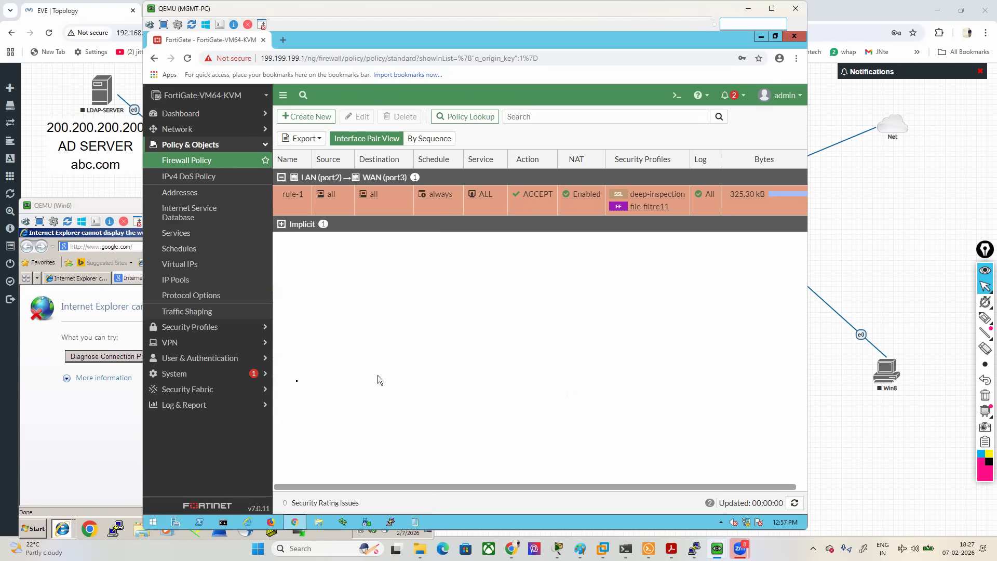
left_click(183, 405)
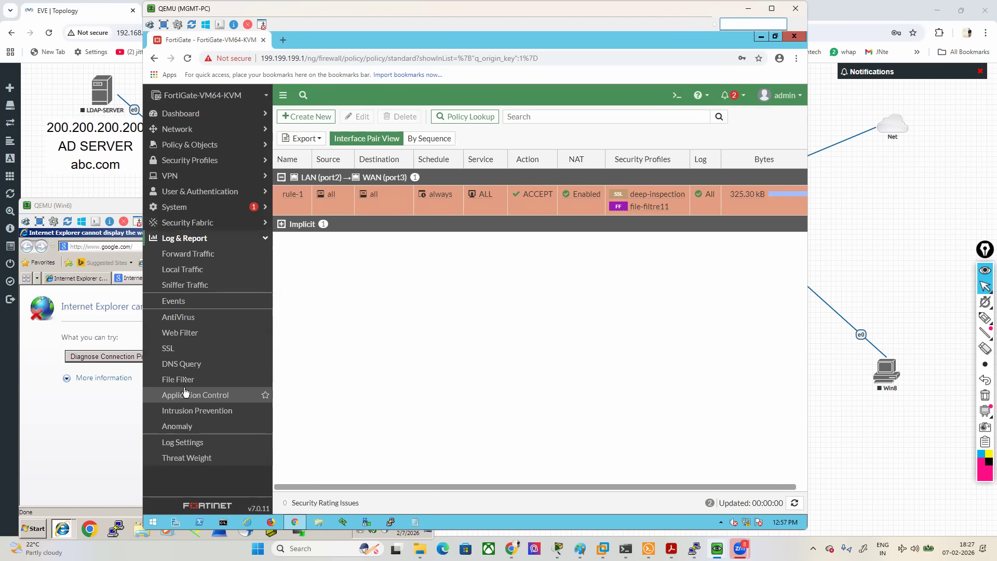
left_click(187, 385)
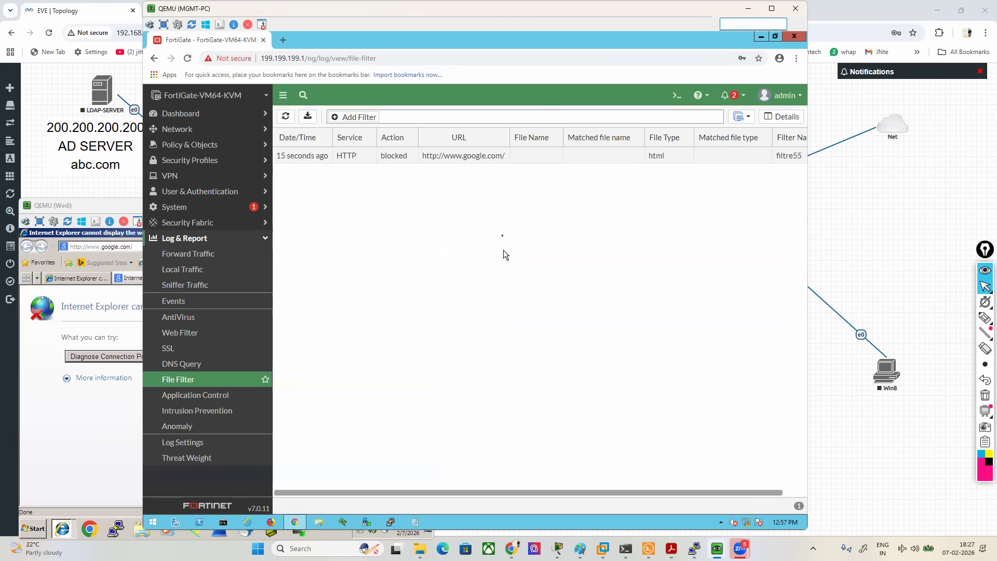
- With the pink screen pen, box the log entry's action, underline its Google URL, and circle its html file type
left_click(984, 317)
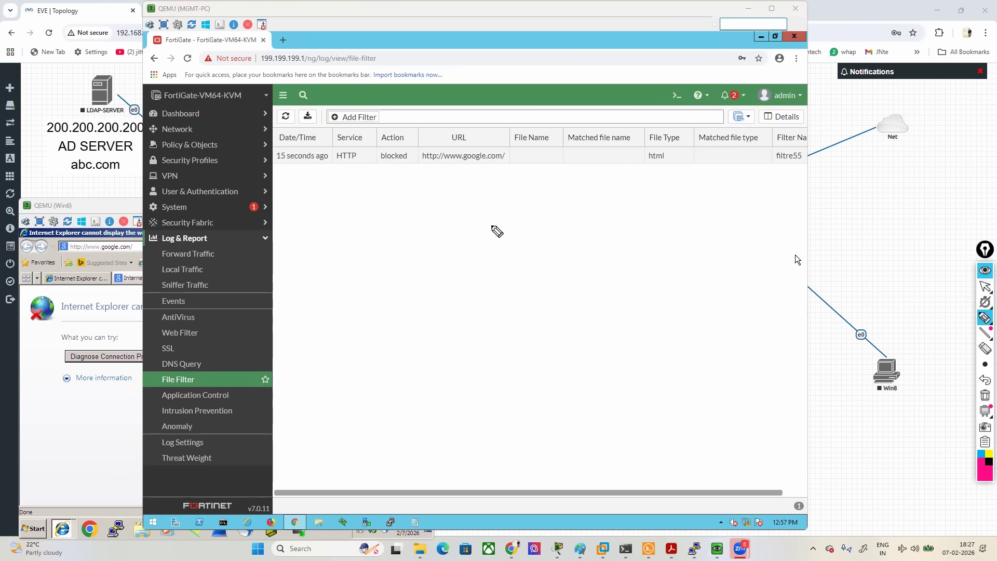
mouse_move(366, 170)
left_mouse_down()
mouse_move(394, 172)
mouse_move(415, 148)
mouse_move(376, 136)
mouse_move(375, 171)
mouse_move(493, 167)
left_mouse_up()
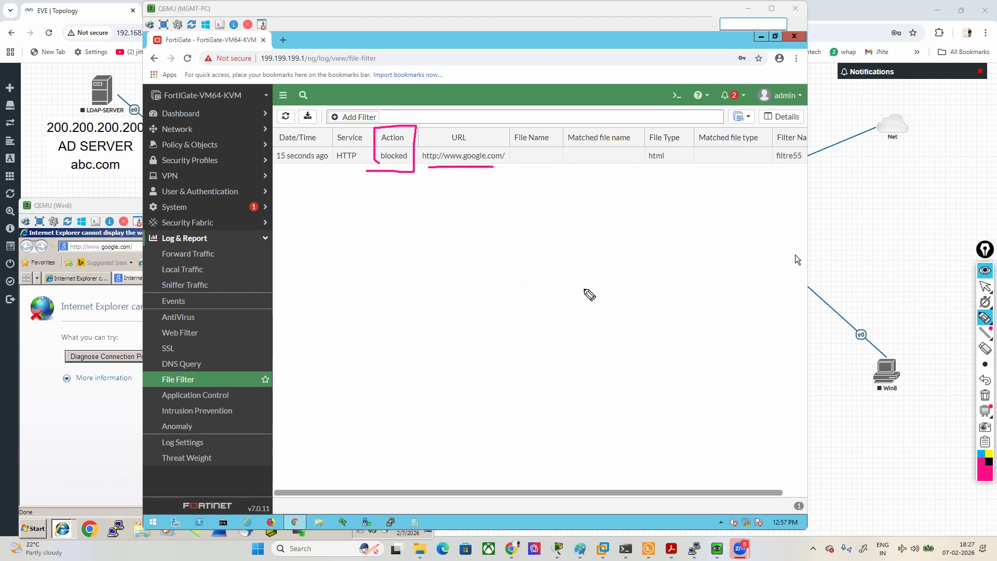
mouse_move(680, 126)
left_mouse_down()
mouse_move(634, 153)
mouse_move(694, 152)
mouse_move(680, 126)
left_mouse_up()
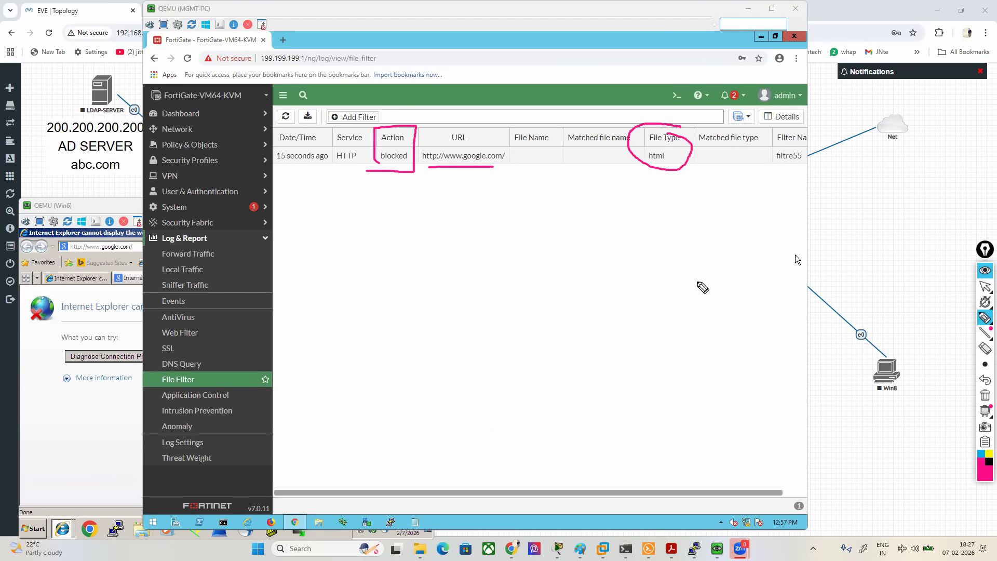
- Bring the Filter Name column fully into view, box filtre55 in pink, and erase all the pen marks
mouse_move(985, 285)
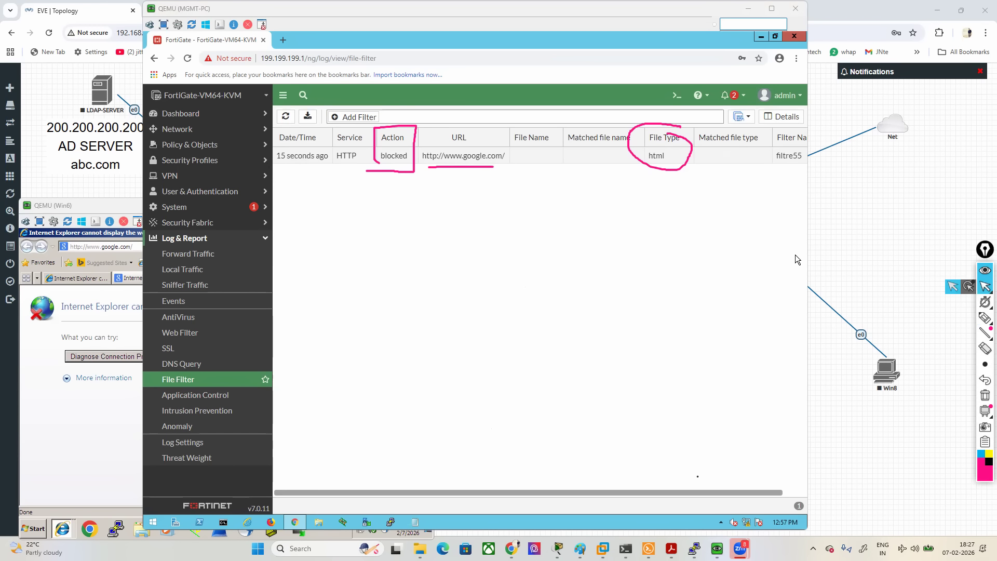
left_click(952, 286)
left_click_drag(723, 491, 750, 493)
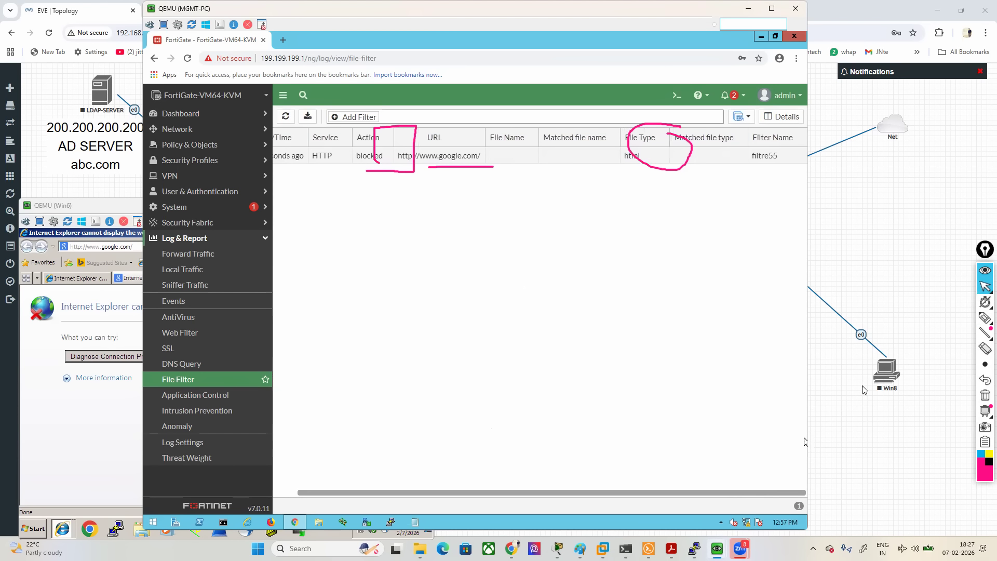
mouse_move(984, 320)
left_click(937, 318)
mouse_move(752, 171)
left_mouse_down()
mouse_move(785, 169)
mouse_move(800, 150)
mouse_move(753, 120)
mouse_move(748, 170)
left_mouse_up()
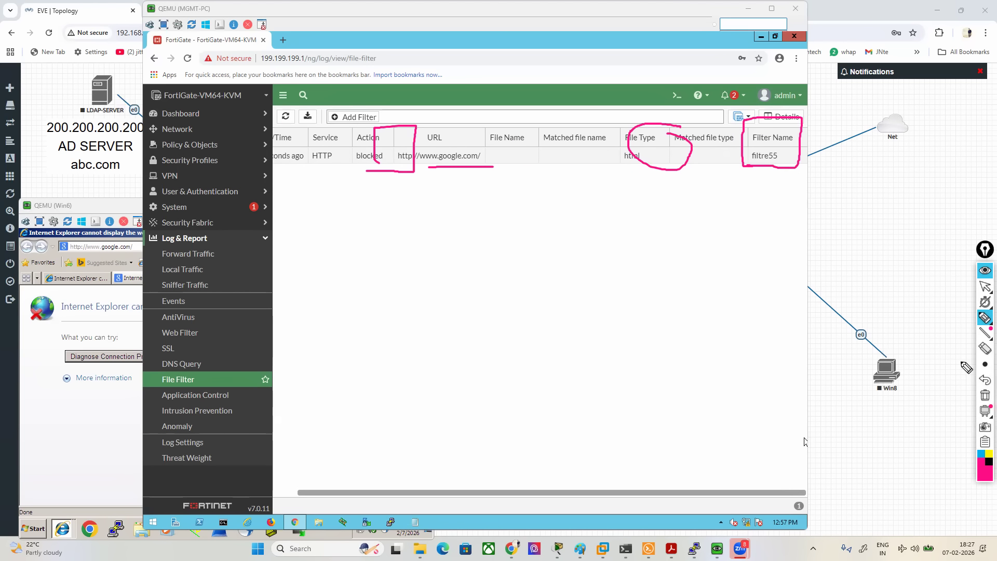
left_click(984, 395)
left_click(985, 287)
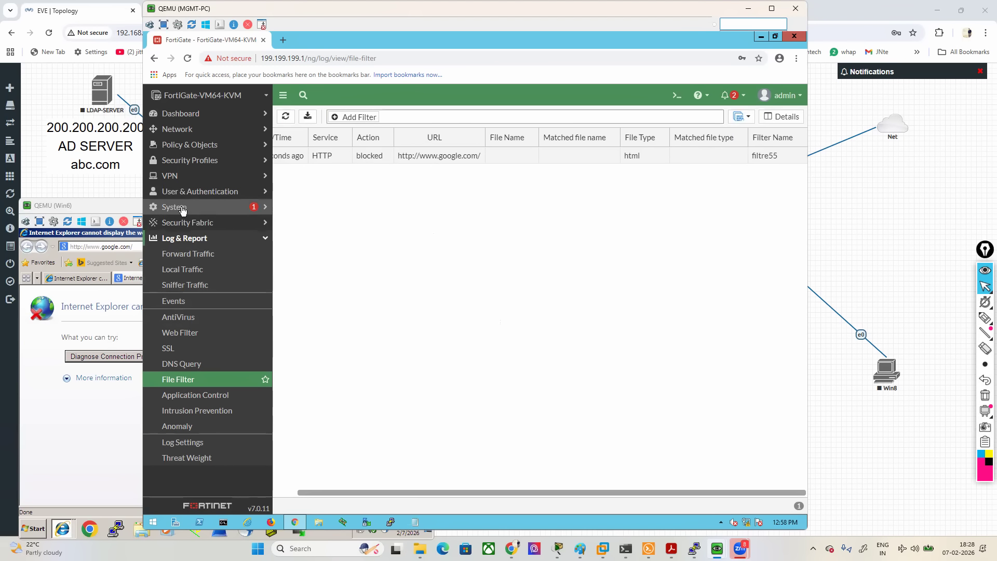
- Open the file-filtre11 file filter profile and start a new rule, listing its selectable protocols
left_click(177, 161)
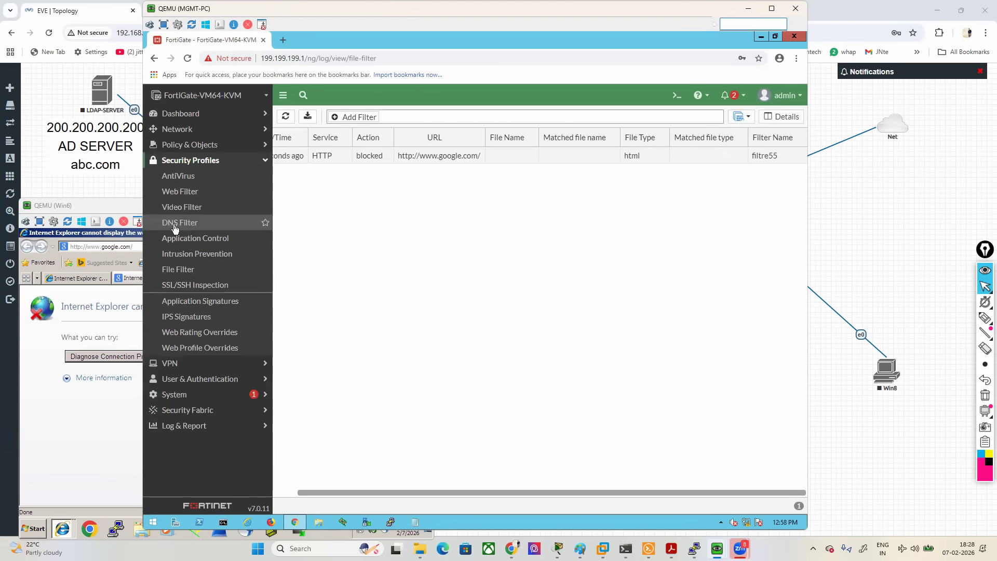
left_click(177, 270)
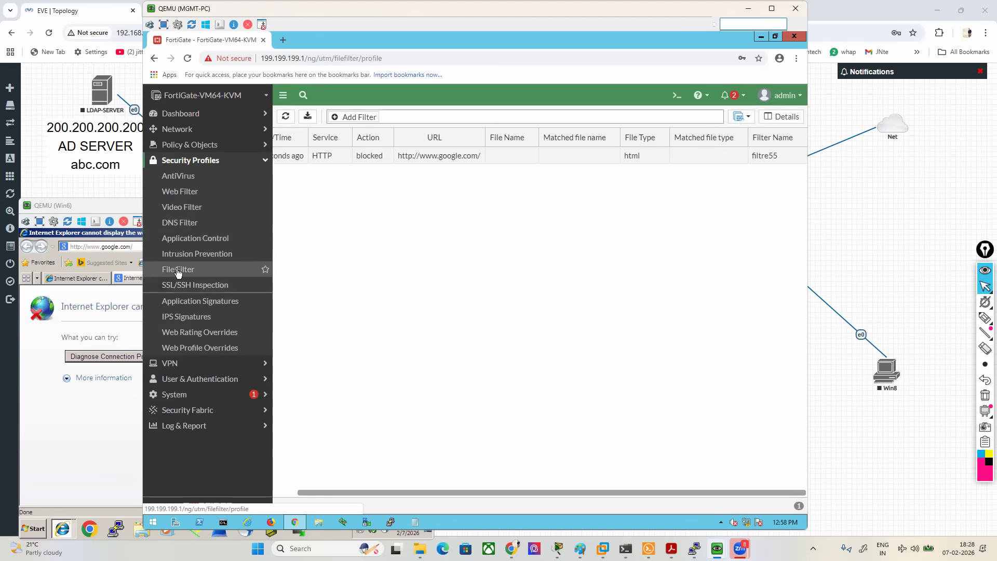
double_click(306, 173)
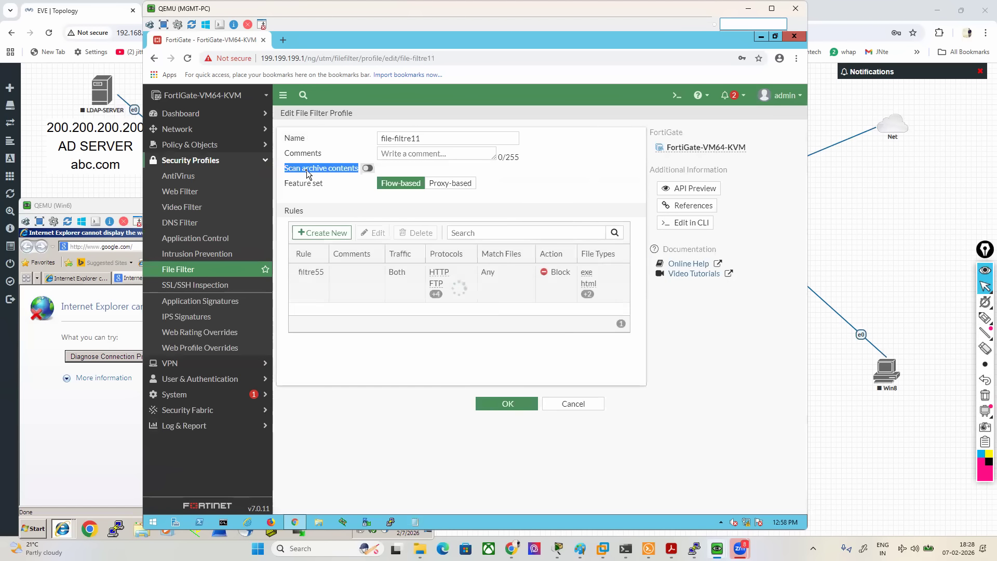
left_click(324, 232)
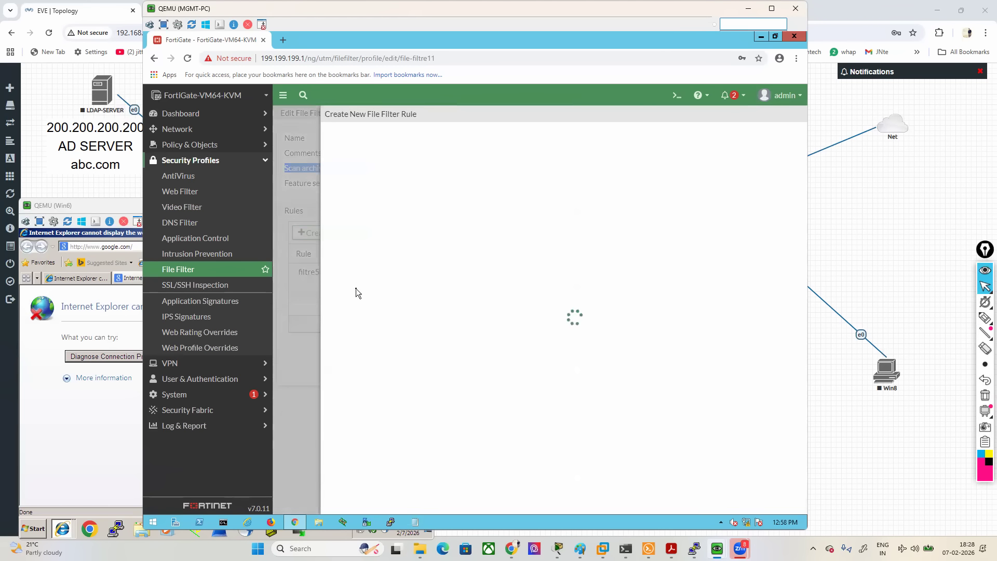
left_click(434, 248)
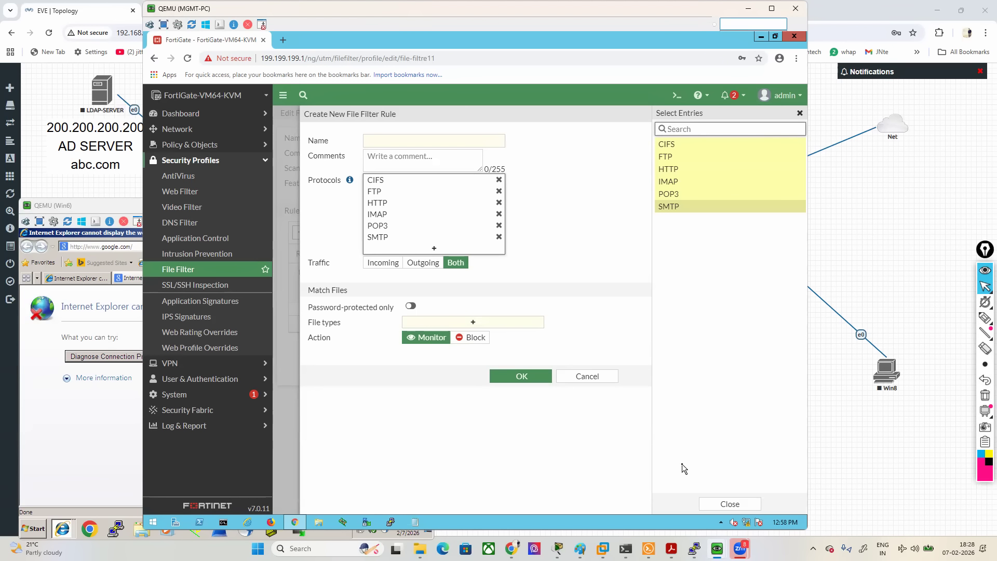
- Box FTP in pink in the new rule's protocol list and draw lines beside CIFS, HTTP, IMAP, POP3 and SMTP
mouse_move(983, 318)
left_click(936, 320)
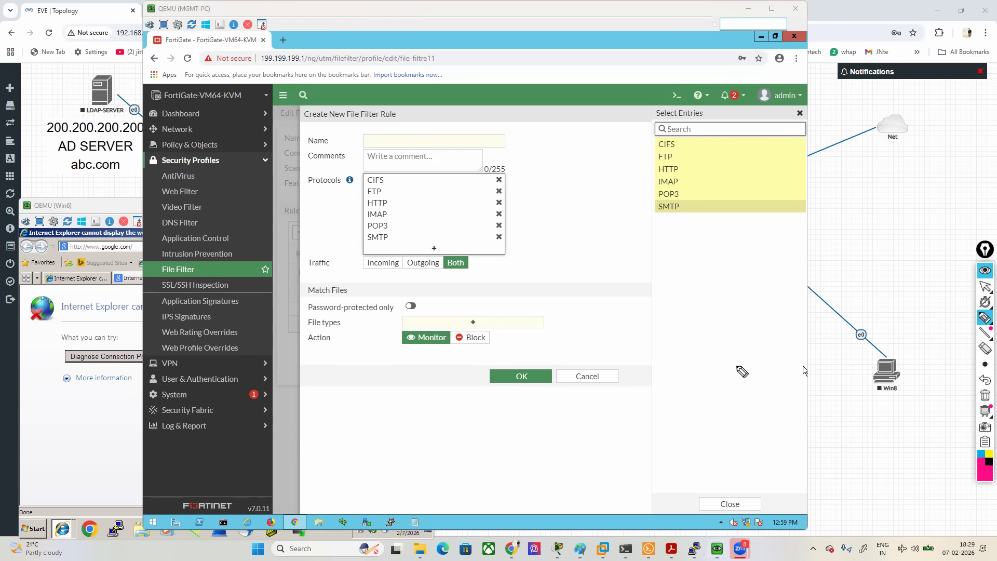
mouse_move(353, 176)
left_mouse_down()
mouse_move(376, 200)
mouse_move(393, 196)
mouse_move(363, 193)
left_mouse_up()
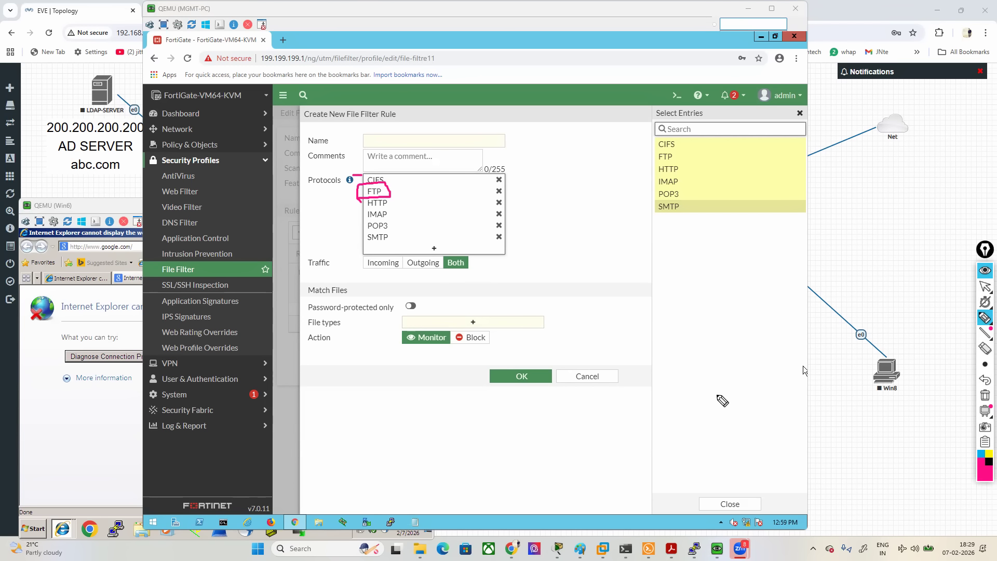
mouse_move(322, 243)
left_mouse_down()
mouse_move(358, 241)
mouse_move(352, 226)
mouse_move(364, 214)
left_mouse_up()
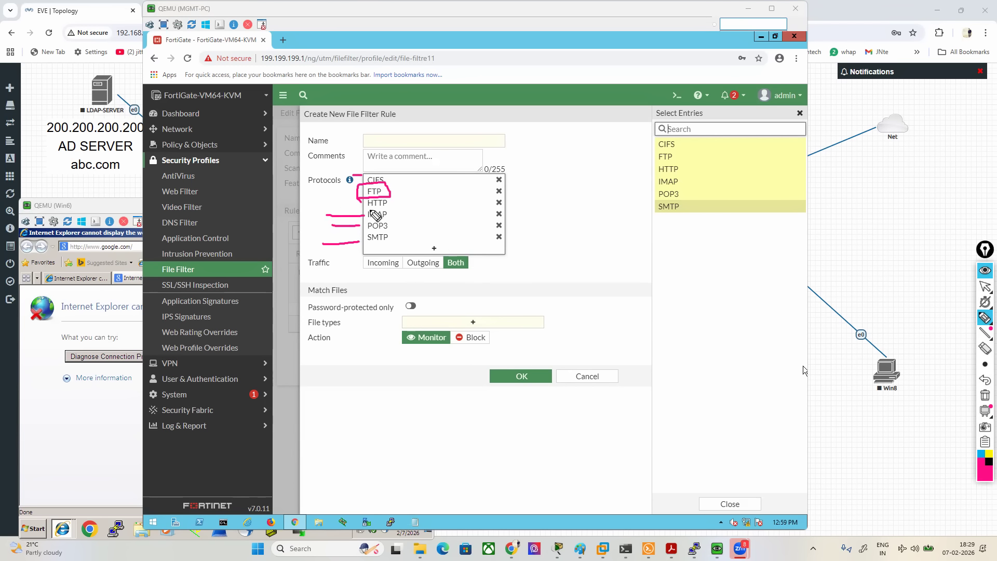
left_click_drag(244, 201, 360, 203)
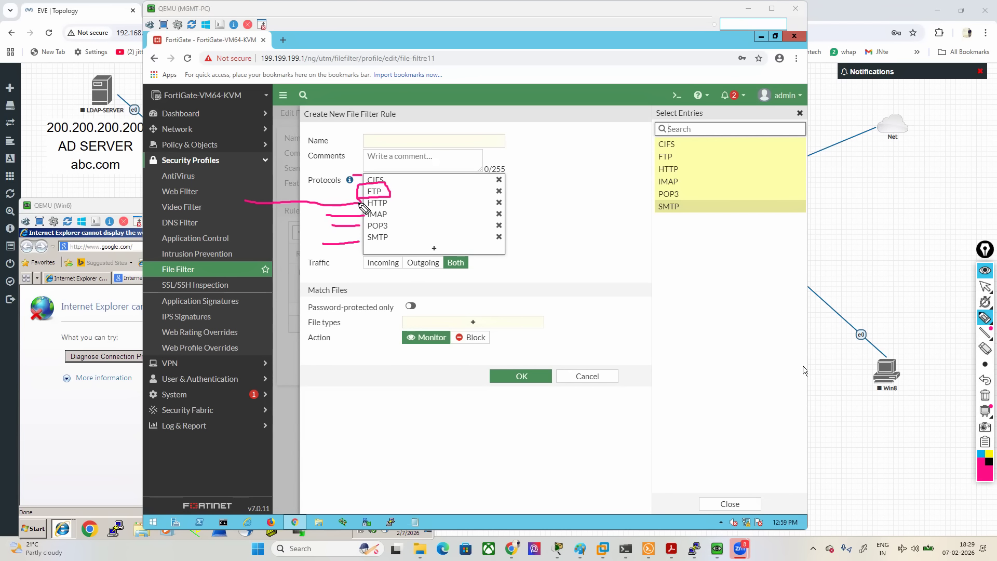
- Erase the pen marks, underline FTP once more and clear it, and discard the new file filter rule
left_click(985, 394)
left_click_drag(365, 198, 383, 198)
left_click(985, 394)
left_click(985, 286)
left_click(643, 244)
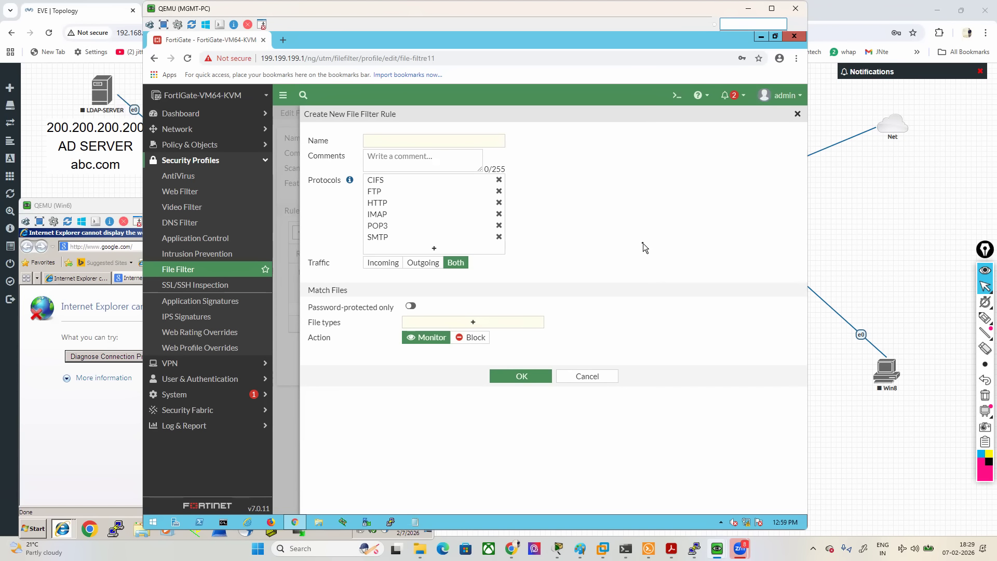
left_click(579, 377)
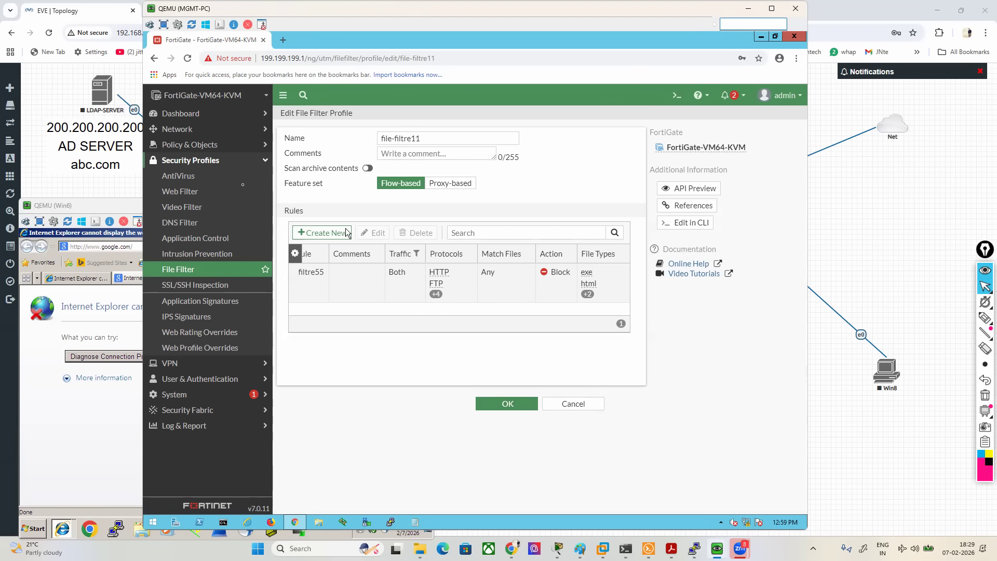
- View the antivirus profile list, then check the AntiVirus entitlement in the FortiGuard license information and highlight its name
left_click(174, 177)
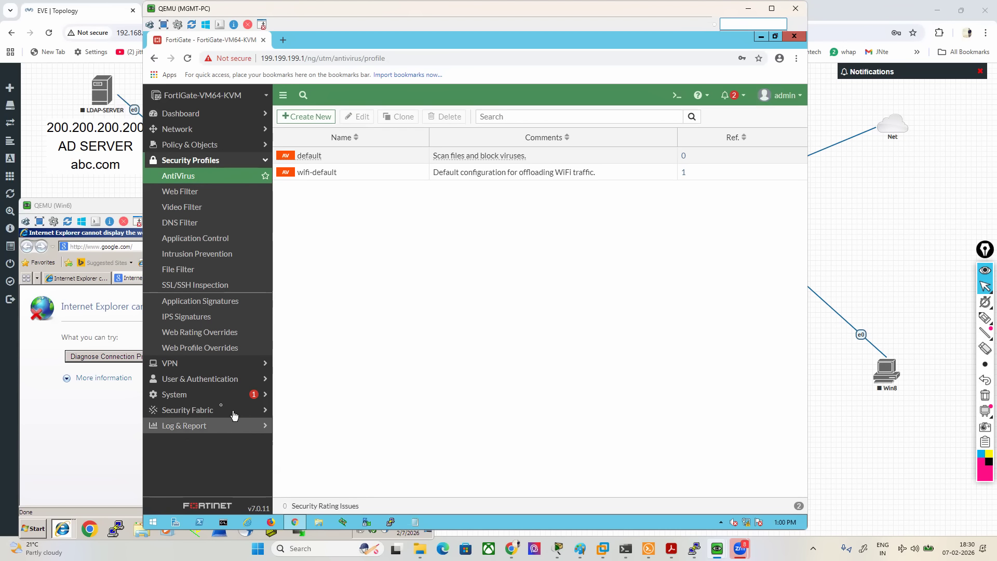
left_click(200, 396)
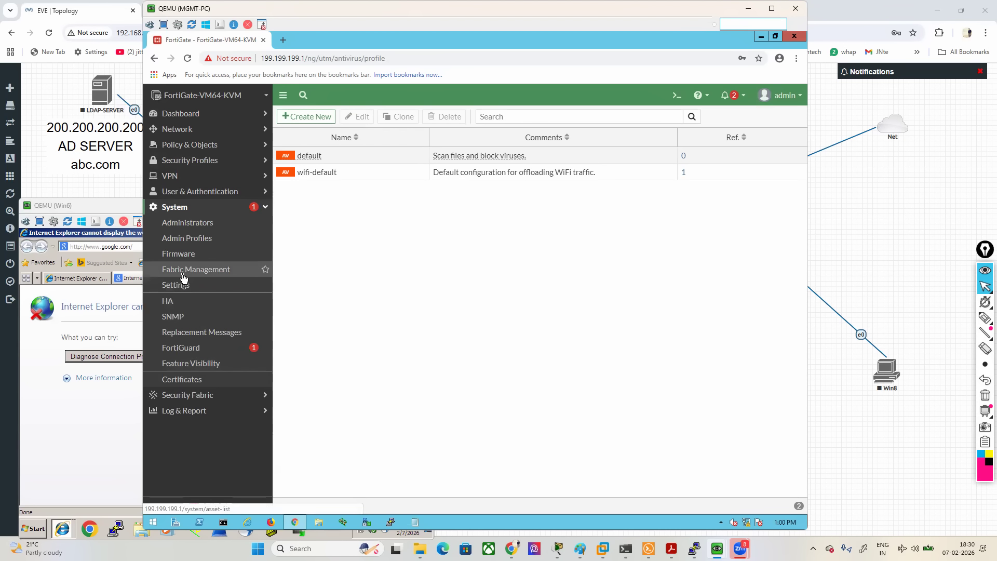
left_click(189, 349)
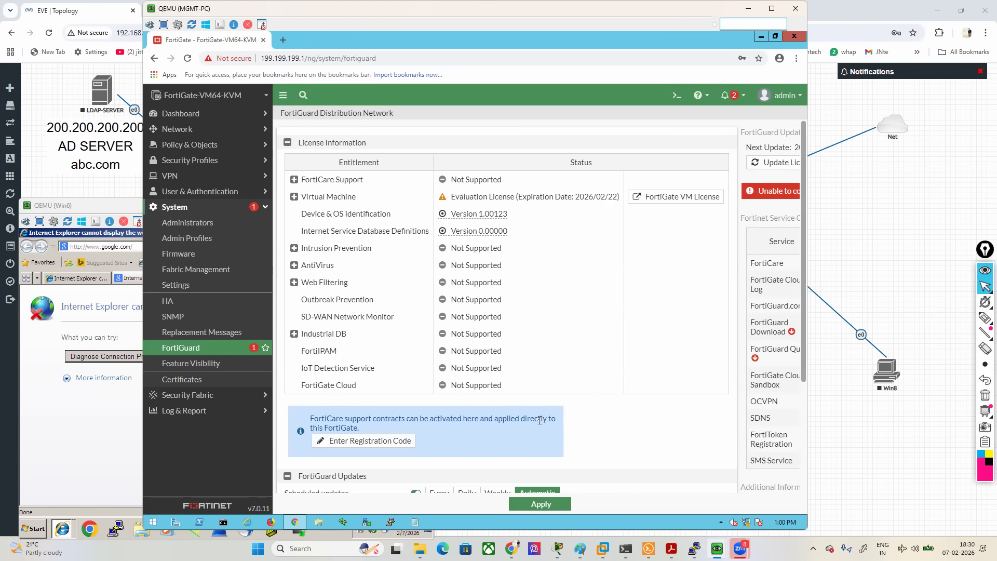
left_click_drag(300, 265, 337, 269)
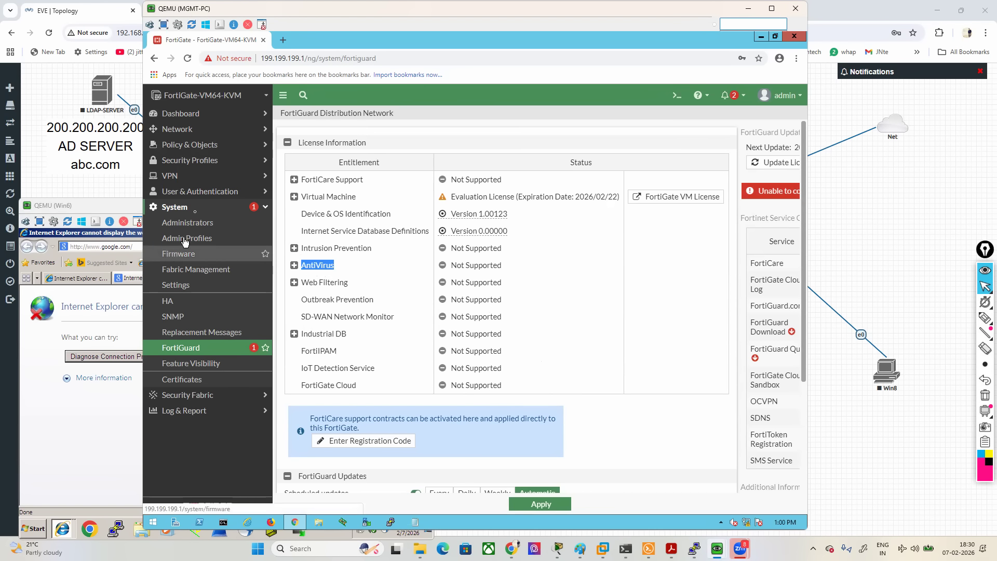
left_click(191, 162)
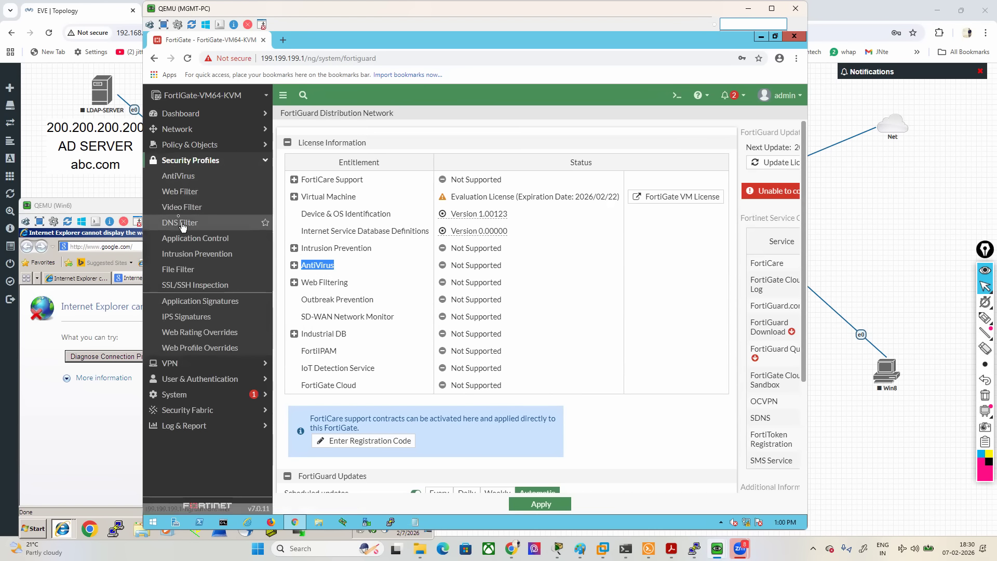
- Switch to the EVE topology, box Win6 and Win7 in pink, and sketch two extra PCs linked to Switch4
left_click(103, 185)
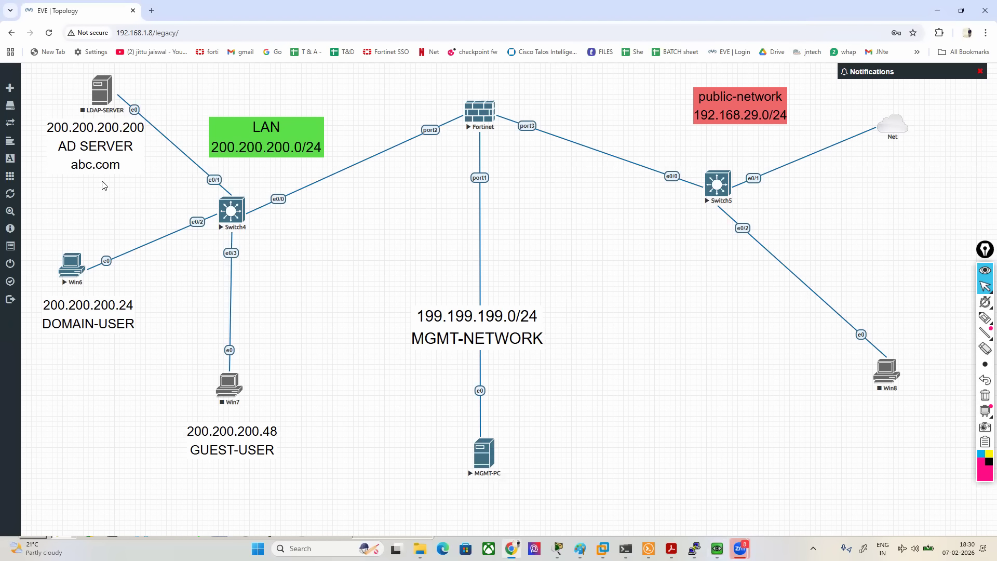
left_click(985, 317)
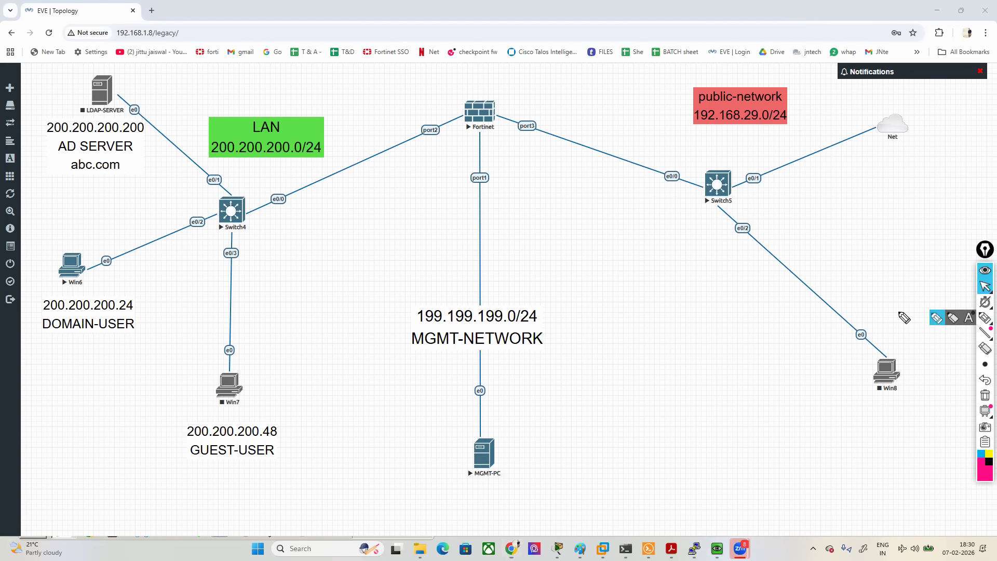
left_click(936, 318)
mouse_move(85, 247)
left_mouse_down()
mouse_move(45, 283)
mouse_move(86, 258)
left_mouse_up()
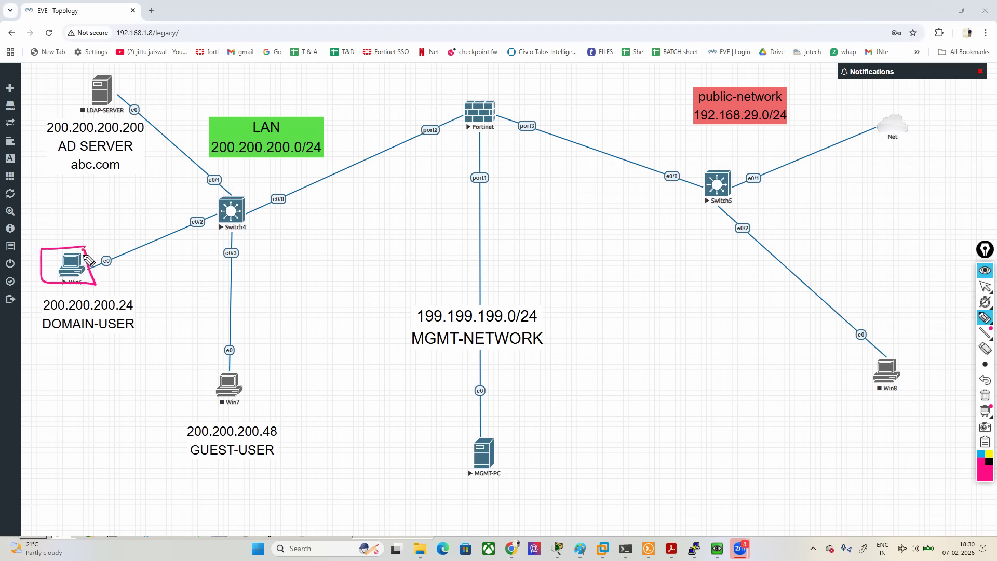
mouse_move(244, 367)
left_mouse_down()
mouse_move(242, 408)
mouse_move(236, 397)
left_mouse_up()
mouse_move(228, 214)
left_mouse_down()
mouse_move(73, 388)
mouse_move(326, 408)
mouse_move(336, 425)
mouse_move(314, 422)
left_mouse_up()
mouse_move(90, 404)
left_mouse_down()
mouse_move(94, 422)
mouse_move(105, 418)
left_mouse_up()
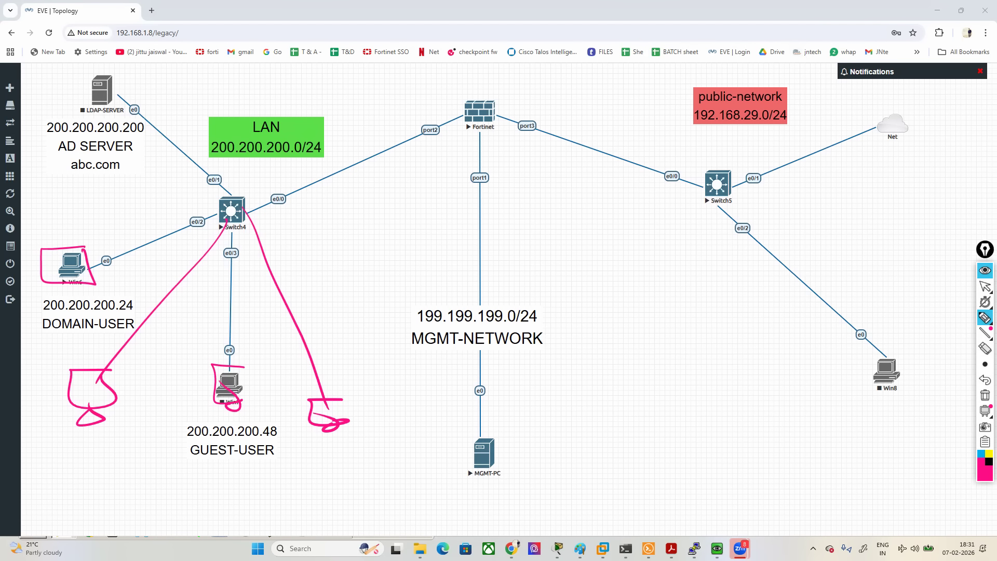
- Handwrite 5K, 10K and 15K in pink around the GUEST-USER label below Win7 and frame the notes
mouse_move(173, 457)
left_mouse_down()
mouse_move(152, 475)
mouse_move(200, 473)
mouse_move(177, 498)
mouse_move(217, 496)
left_mouse_up()
mouse_move(278, 471)
left_mouse_down()
mouse_move(280, 489)
mouse_move(308, 478)
left_mouse_up()
left_click_drag(325, 480, 358, 492)
mouse_move(346, 442)
left_mouse_down()
mouse_move(132, 486)
mouse_move(365, 525)
mouse_move(352, 438)
left_mouse_up()
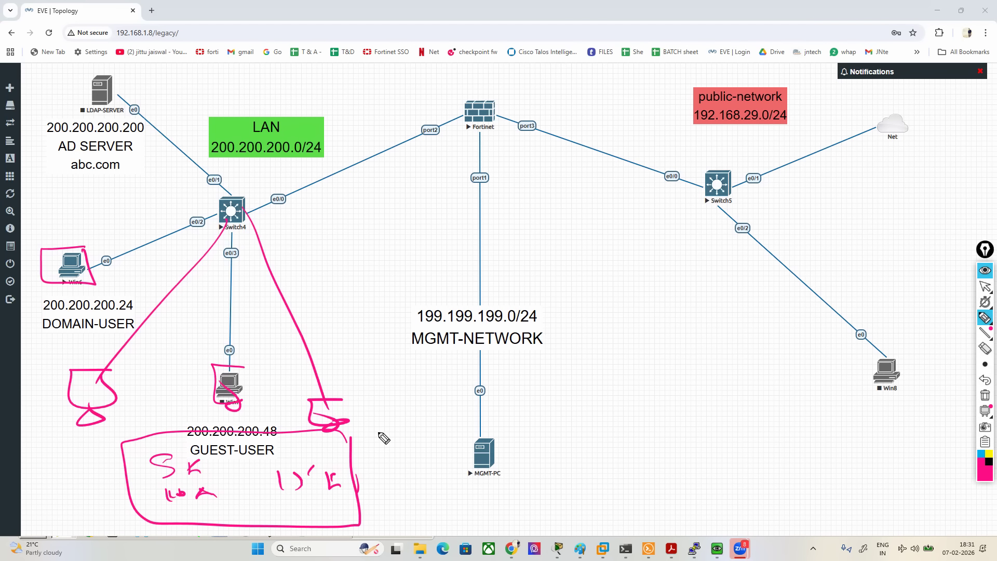
- Box the Fortinet firewall in pink, handwrite "1 LAC" and "1.5" beside its port1 link, and erase all the pen marks
mouse_move(508, 85)
left_mouse_down()
mouse_move(447, 86)
mouse_move(489, 149)
mouse_move(517, 94)
left_mouse_up()
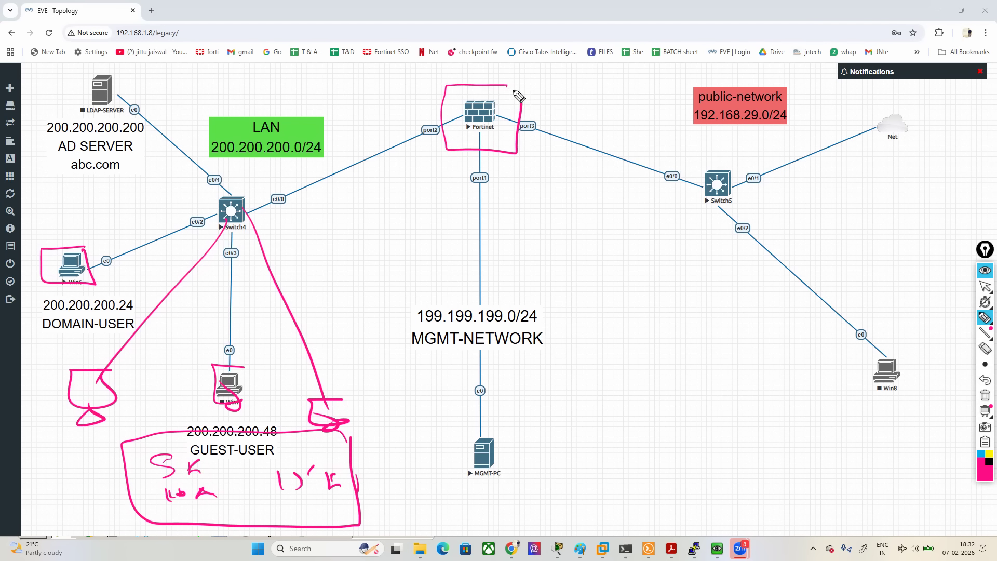
mouse_move(516, 238)
left_mouse_down()
mouse_move(516, 256)
mouse_move(555, 253)
left_mouse_up()
left_click_drag(561, 254, 572, 253)
left_click_drag(596, 241, 597, 253)
left_click(525, 288)
mouse_move(508, 280)
left_mouse_down()
mouse_move(511, 291)
mouse_move(542, 295)
left_mouse_up()
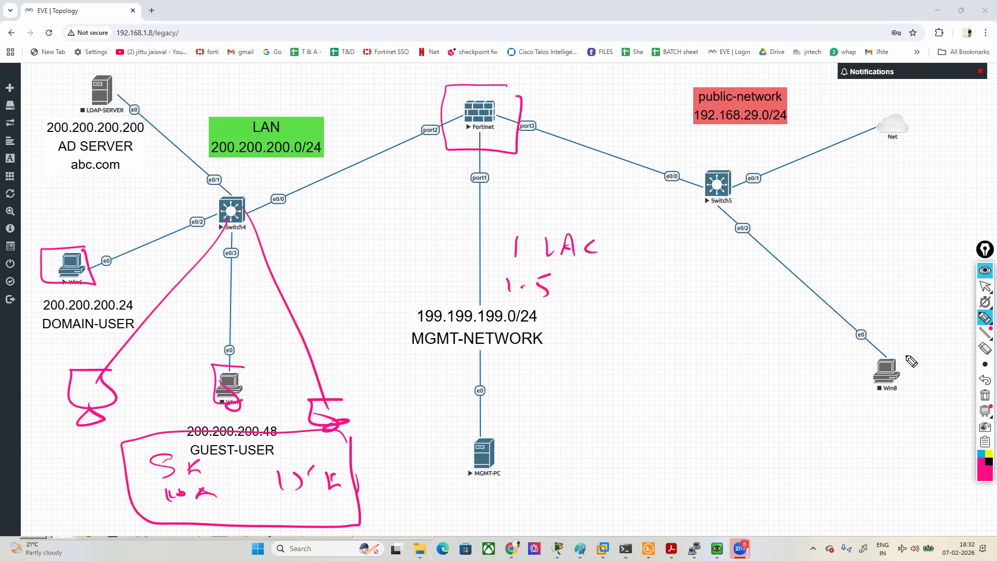
left_click(985, 395)
left_click(985, 288)
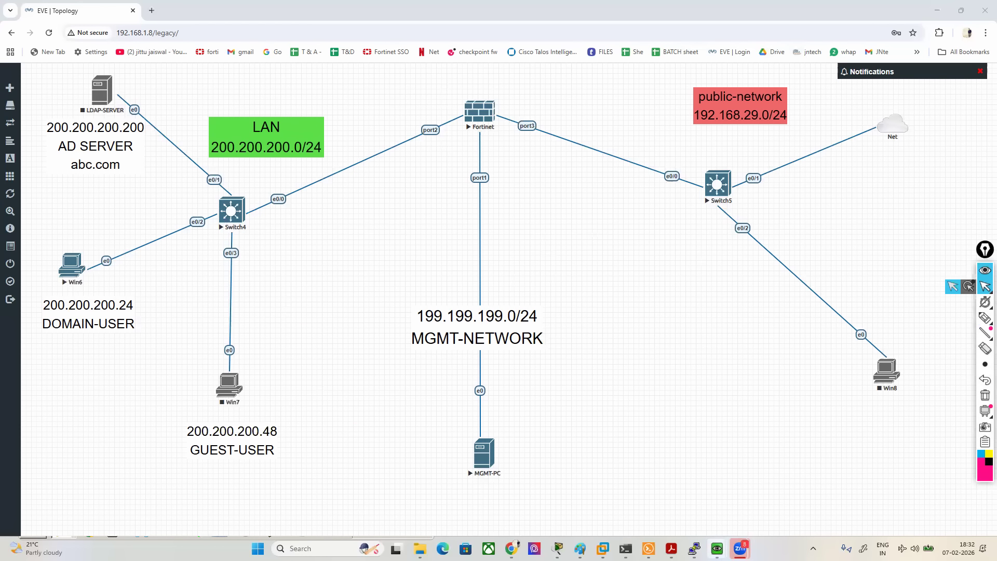
- Switch to the MGMT-PC window and open the default antivirus profile
mouse_move(717, 545)
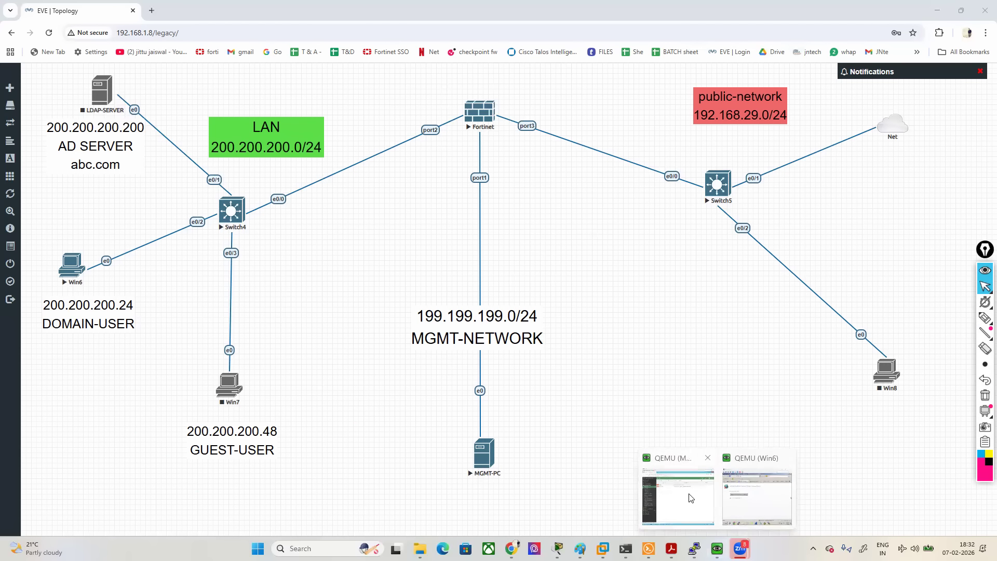
left_click(691, 498)
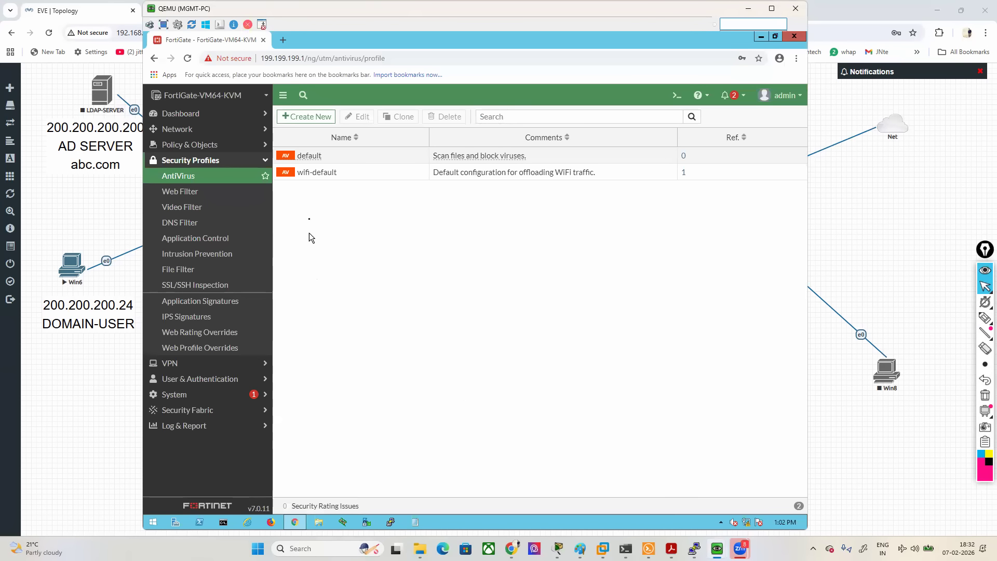
double_click(306, 156)
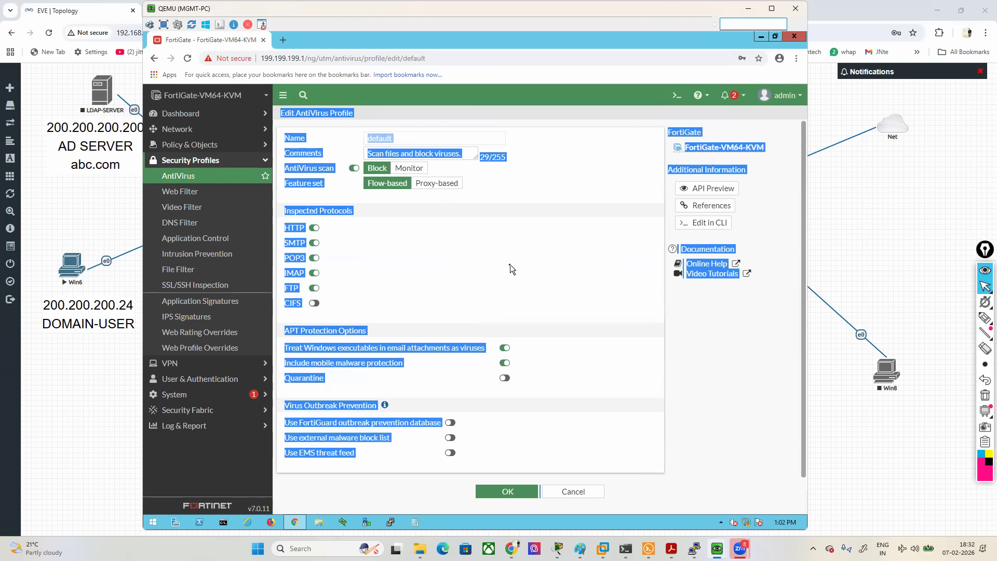
left_click(563, 277)
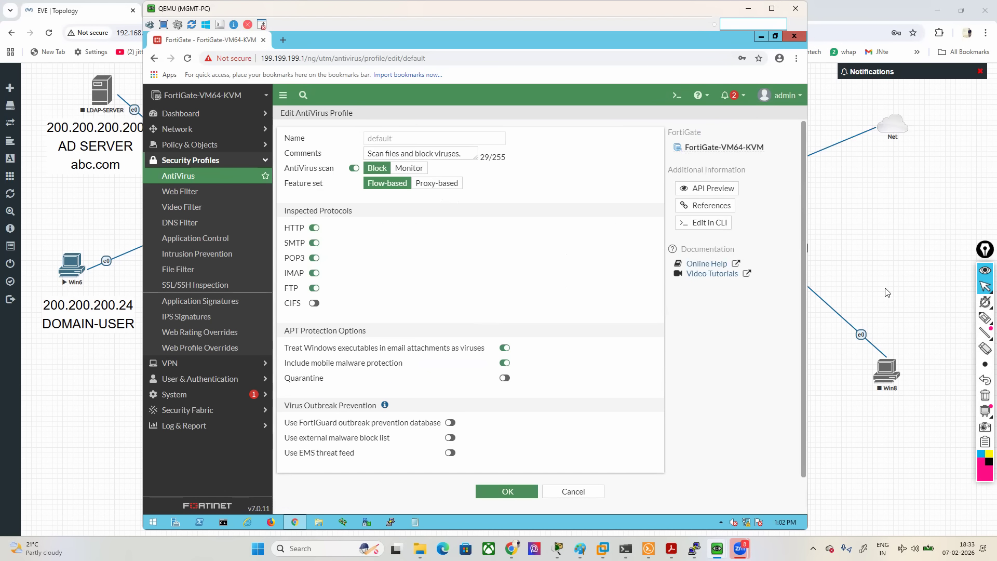
- Box AntiVirus scan in pink and draw arrows pointing to its Block and Monitor options
mouse_move(984, 317)
left_click(937, 318)
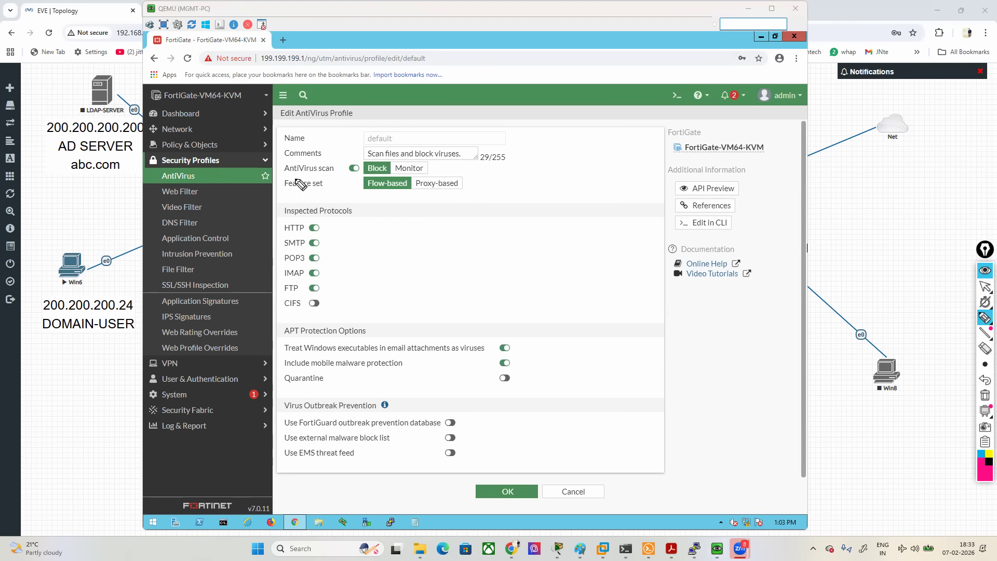
mouse_move(274, 178)
left_mouse_down()
mouse_move(343, 177)
mouse_move(334, 155)
mouse_move(279, 165)
mouse_move(275, 180)
left_mouse_up()
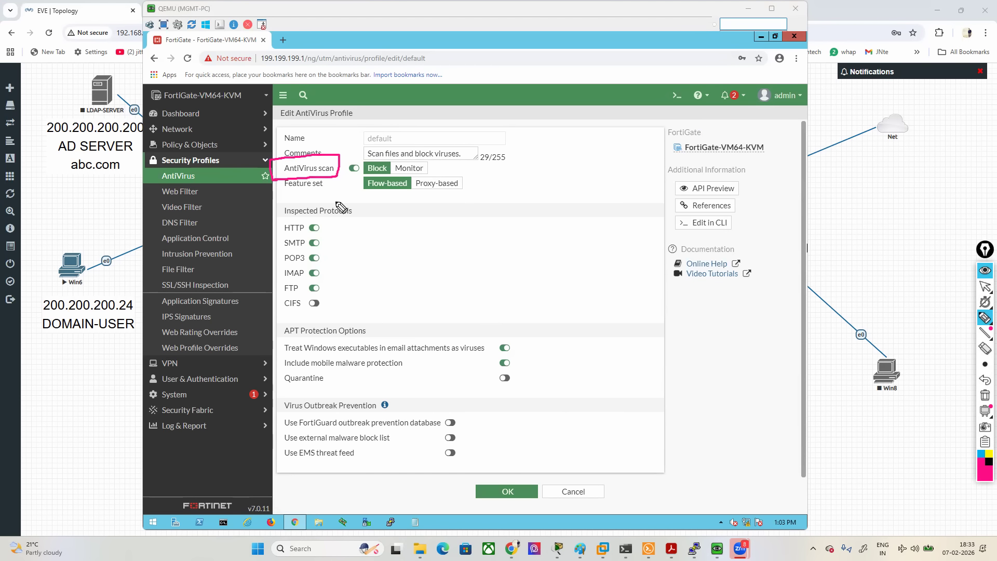
mouse_move(359, 82)
left_mouse_down()
mouse_move(373, 151)
mouse_move(378, 146)
left_mouse_up()
mouse_move(410, 93)
left_mouse_down()
mouse_move(411, 158)
mouse_move(433, 144)
left_mouse_up()
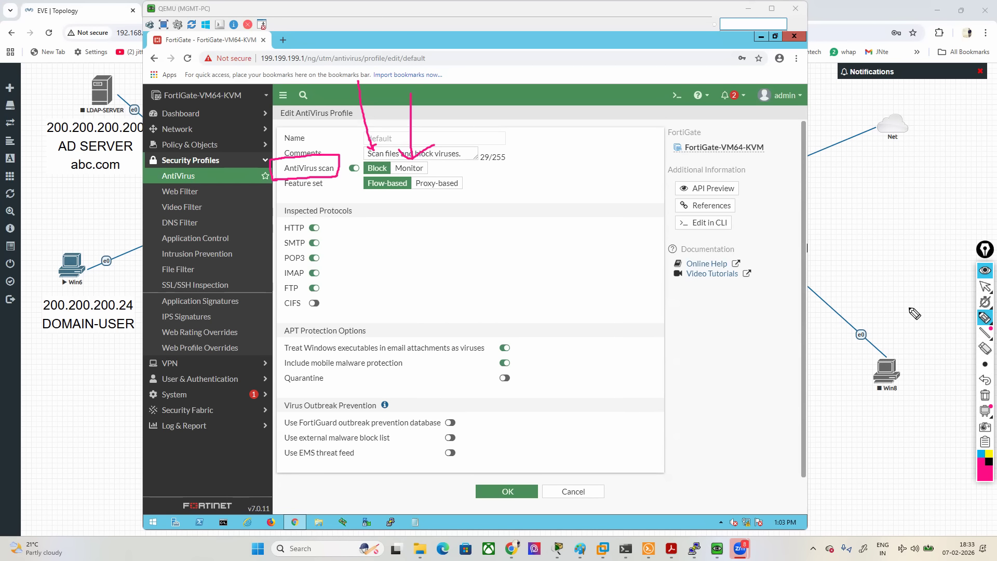
- Bracket Inspected Protocols, draw lines beside HTTP through CIFS and box HTTP in pink, and erase all the pen marks
mouse_move(351, 201)
left_mouse_down()
mouse_move(363, 200)
mouse_move(362, 219)
left_mouse_up()
left_click_drag(285, 203, 274, 216)
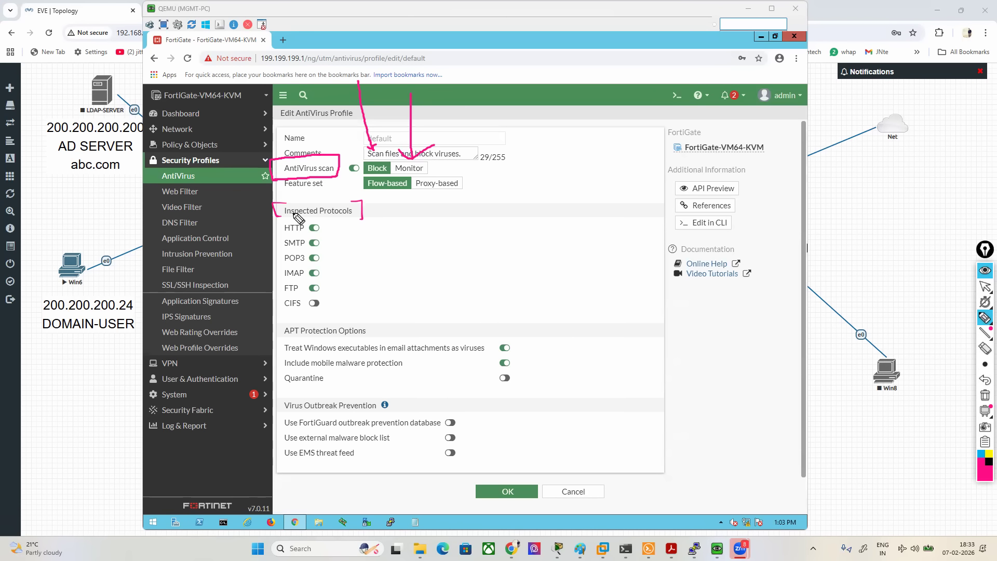
mouse_move(244, 228)
left_mouse_down()
mouse_move(271, 227)
mouse_move(272, 284)
mouse_move(257, 306)
mouse_move(275, 301)
left_mouse_up()
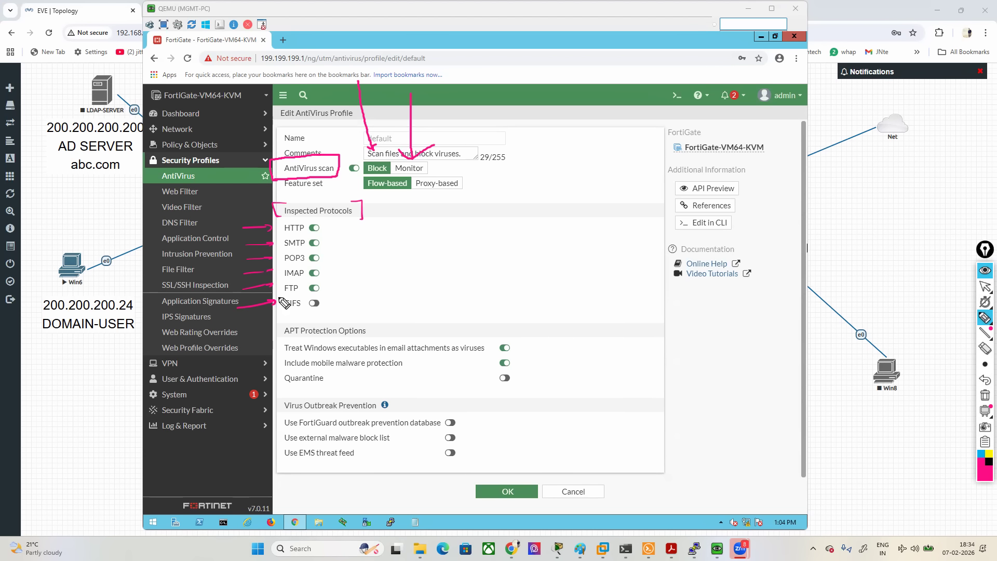
mouse_move(275, 224)
left_mouse_down()
mouse_move(282, 242)
mouse_move(322, 241)
mouse_move(309, 224)
mouse_move(237, 222)
mouse_move(257, 240)
mouse_move(294, 240)
left_mouse_up()
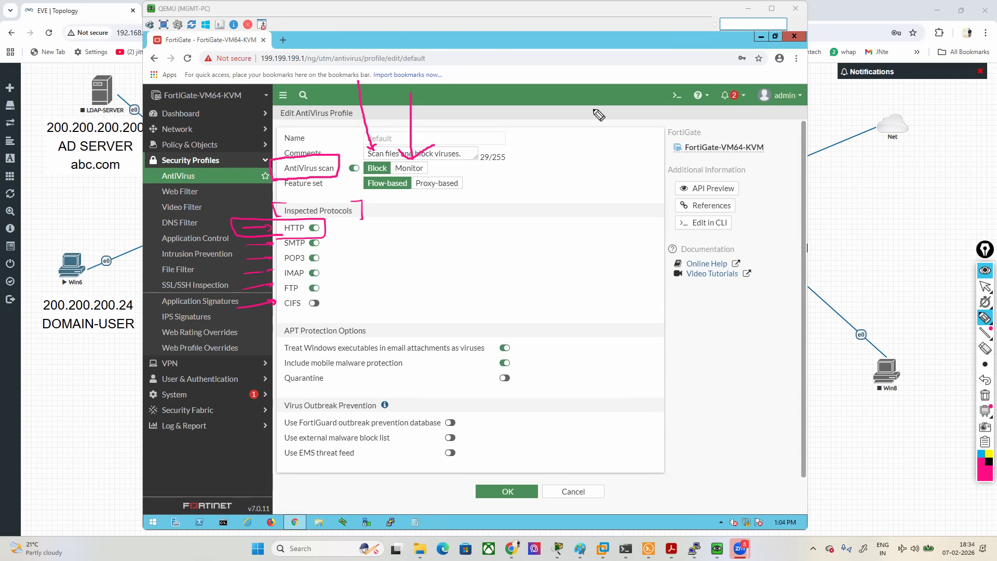
left_click(984, 398)
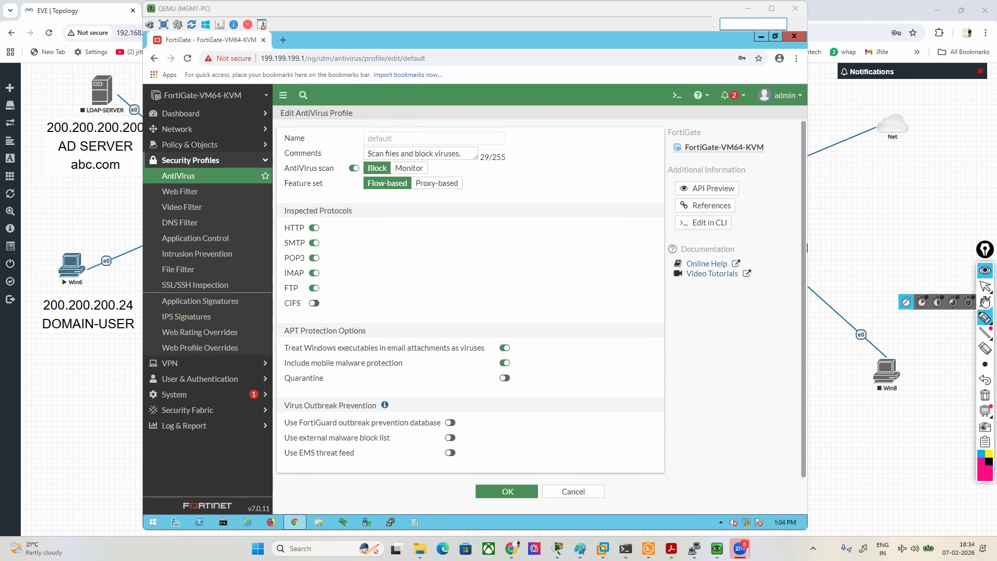
left_click(985, 286)
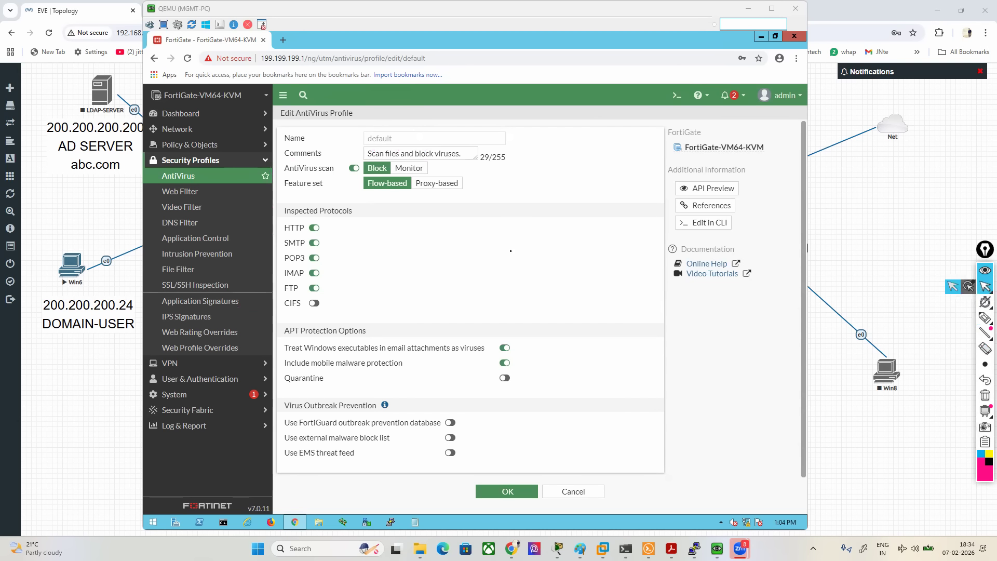
- View the application control profiles, then open firewall policy rule-1 and examine its security profile settings
left_click(187, 239)
left_click(183, 145)
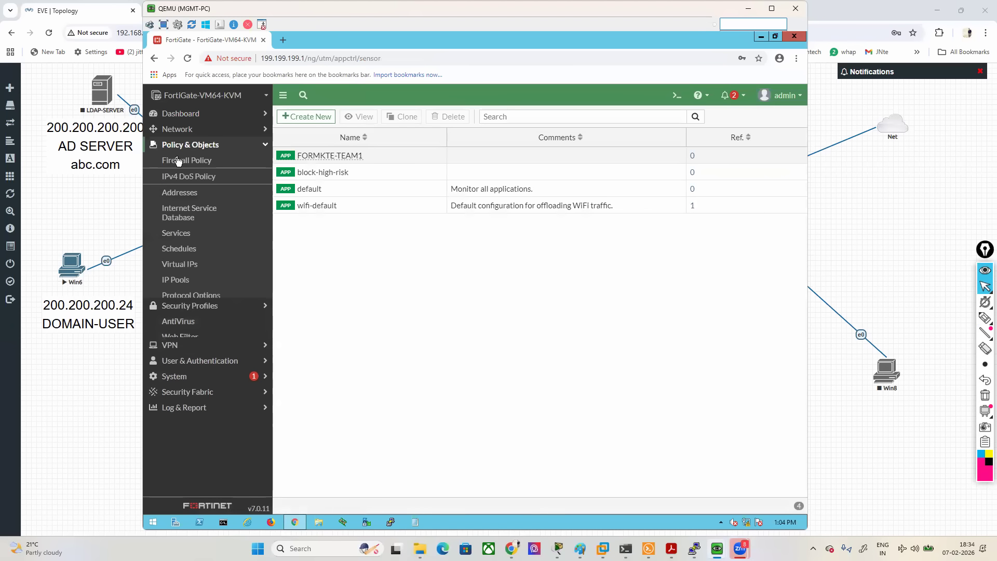
left_click(179, 161)
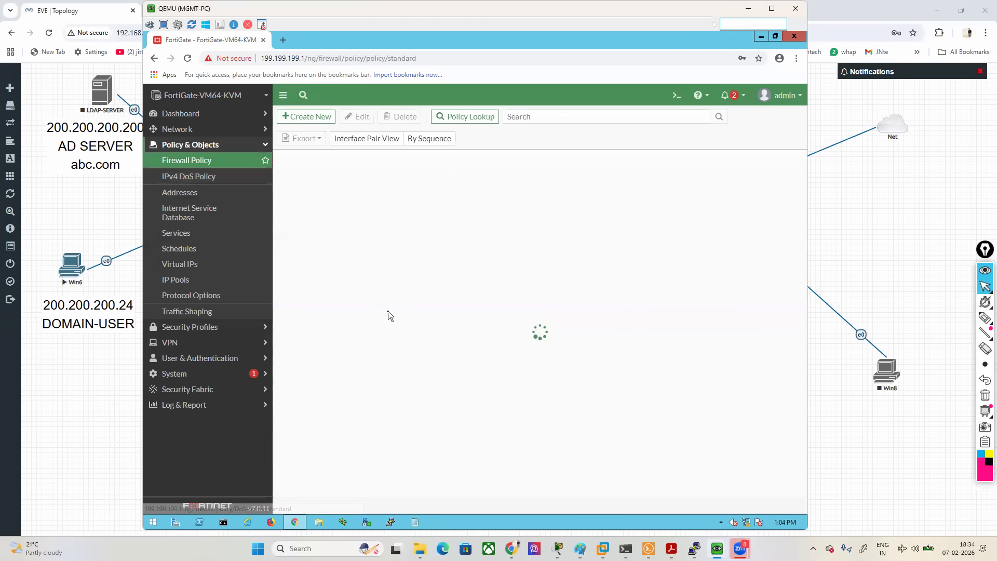
double_click(294, 196)
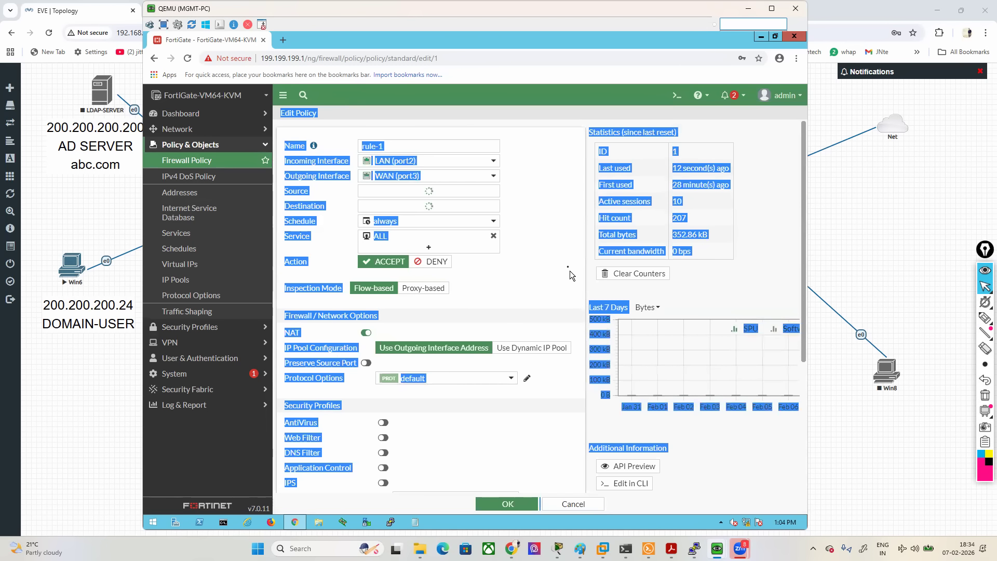
left_click(568, 267)
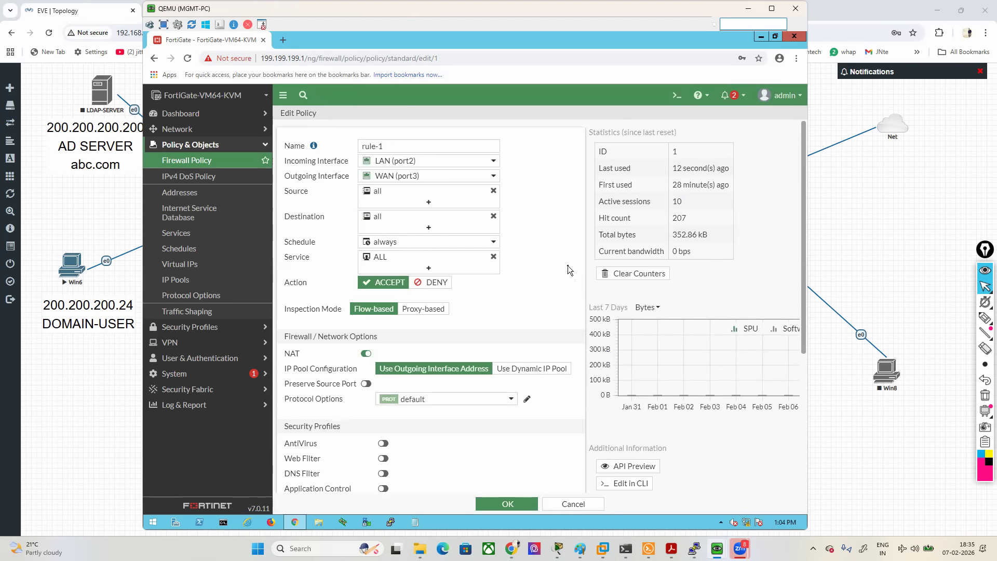
scroll(547, 298, "down", 3)
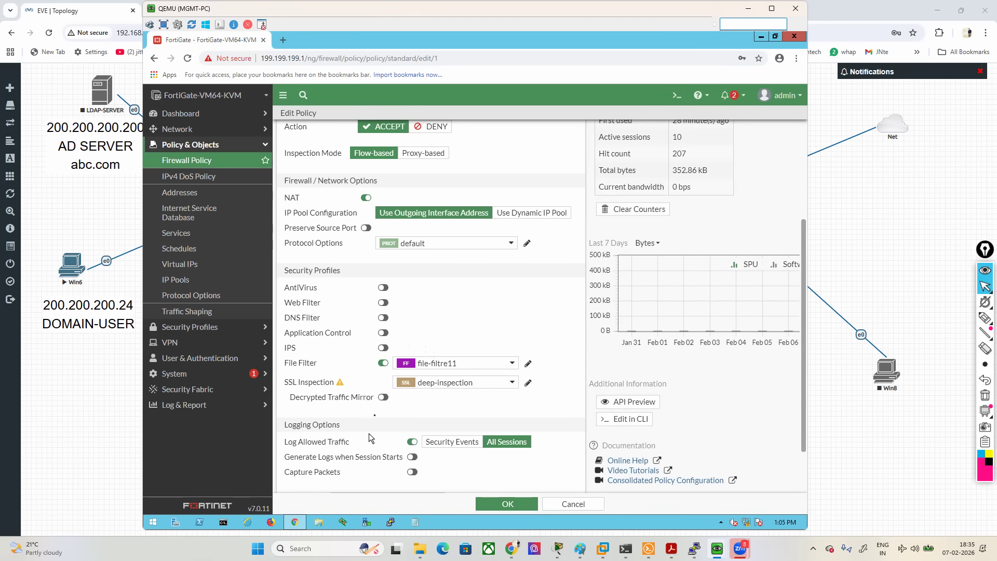
- Box SSL Inspection in pink in rule-1 and draw an arrow from it to the deep-inspection profile
mouse_move(984, 319)
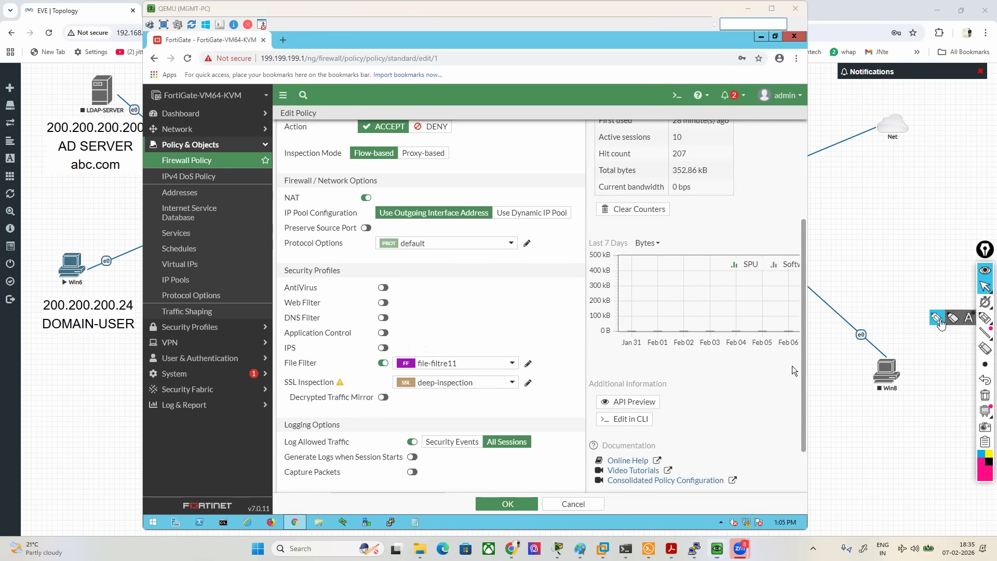
left_click(951, 319)
mouse_move(294, 396)
left_mouse_down()
mouse_move(357, 401)
mouse_move(289, 375)
mouse_move(312, 428)
mouse_move(459, 415)
mouse_move(457, 397)
mouse_move(452, 404)
mouse_move(462, 403)
left_mouse_up()
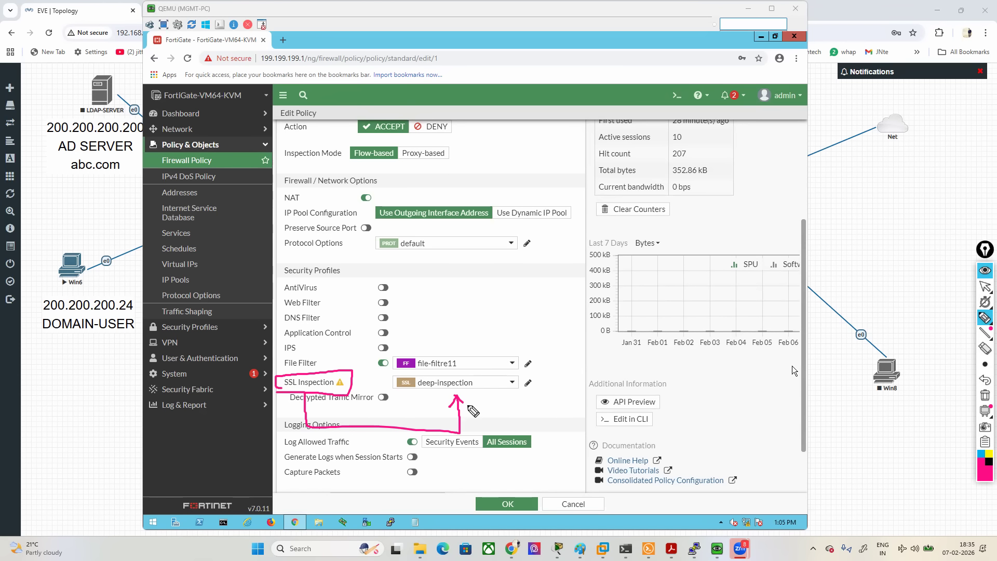
left_click(984, 286)
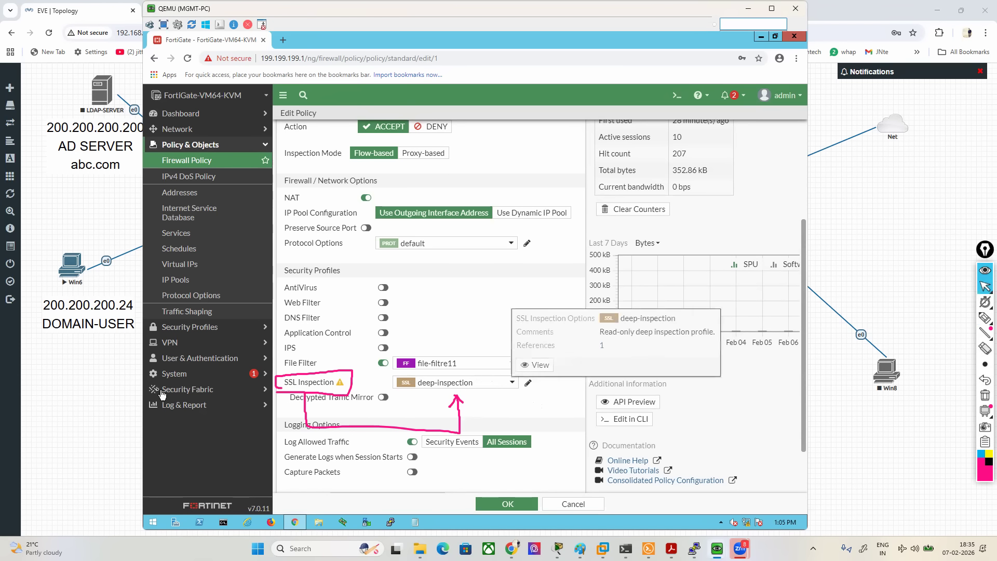
- Open the deep-inspection SSL/SSH profile and examine its SSL inspection options and protocol port mapping
left_click(196, 332)
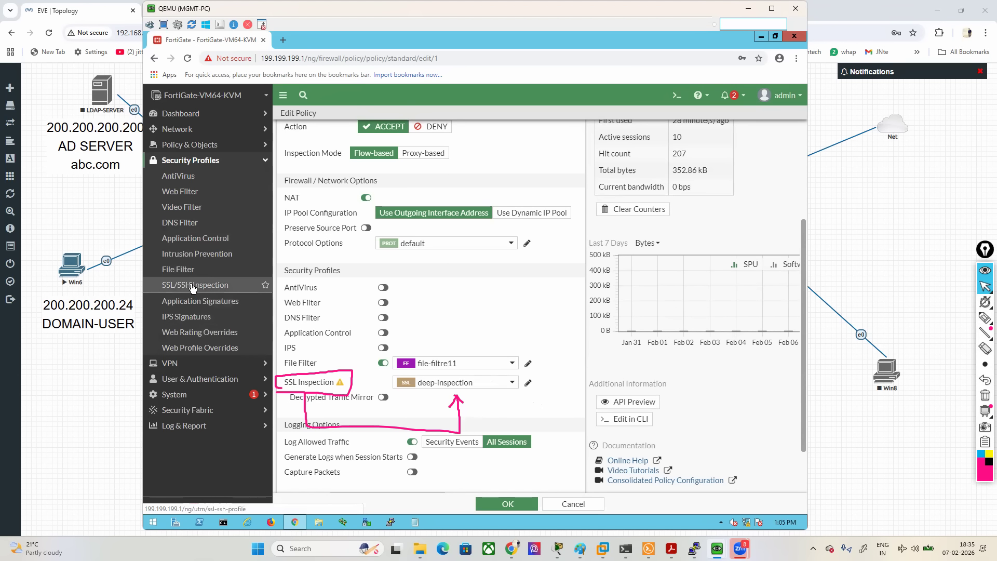
left_click(192, 286)
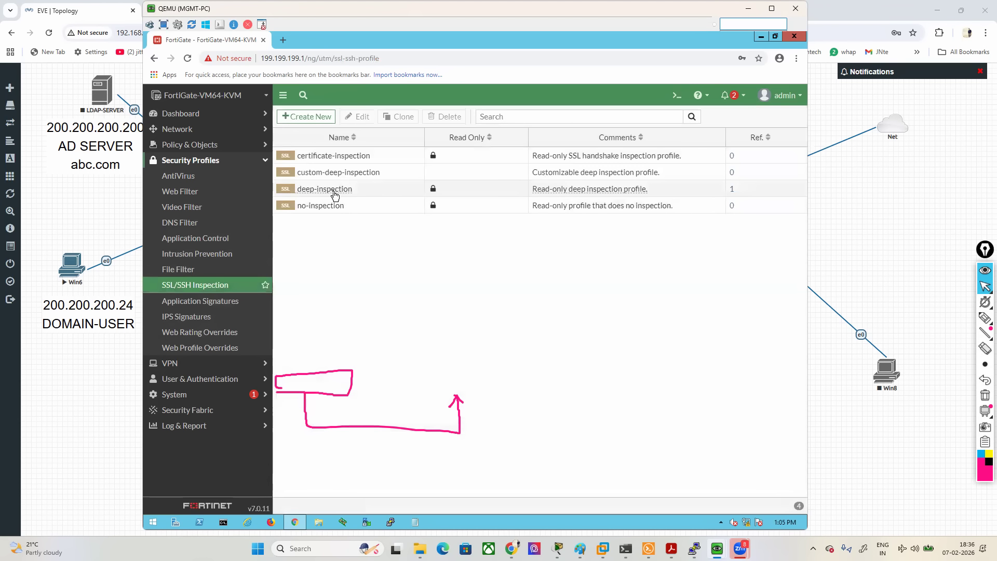
left_click(335, 195)
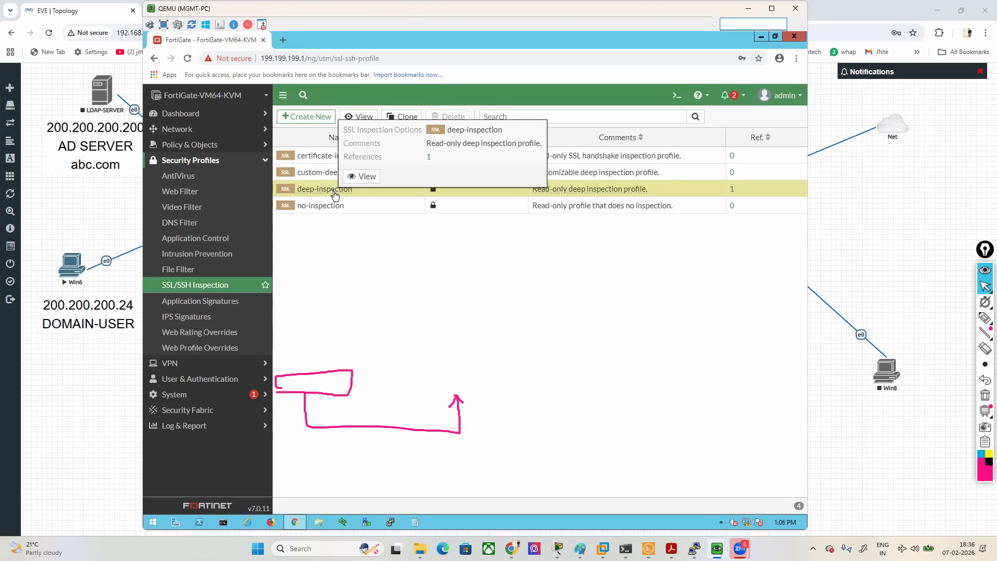
double_click(334, 195)
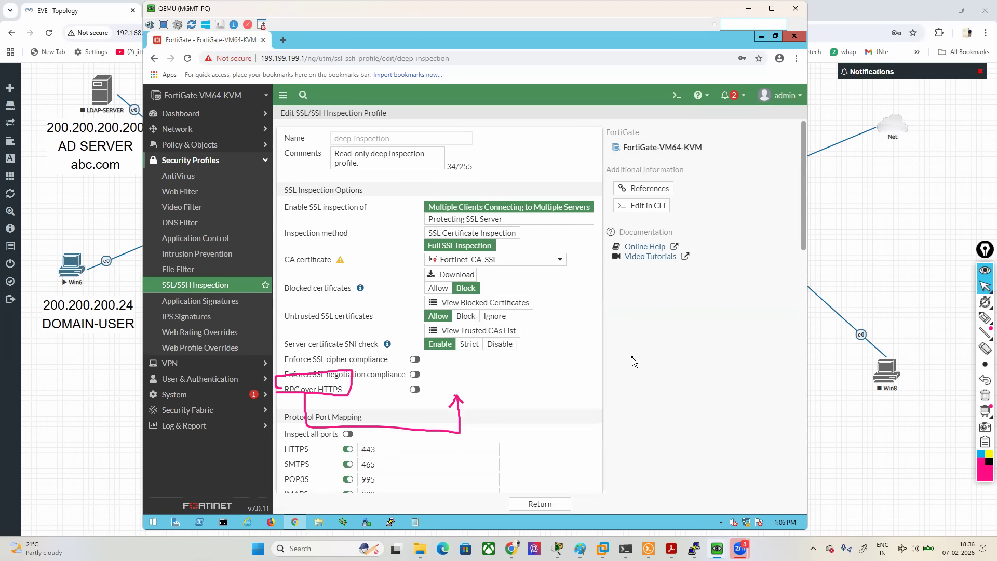
scroll(633, 359, "down", 1)
scroll(641, 354, "down", 3)
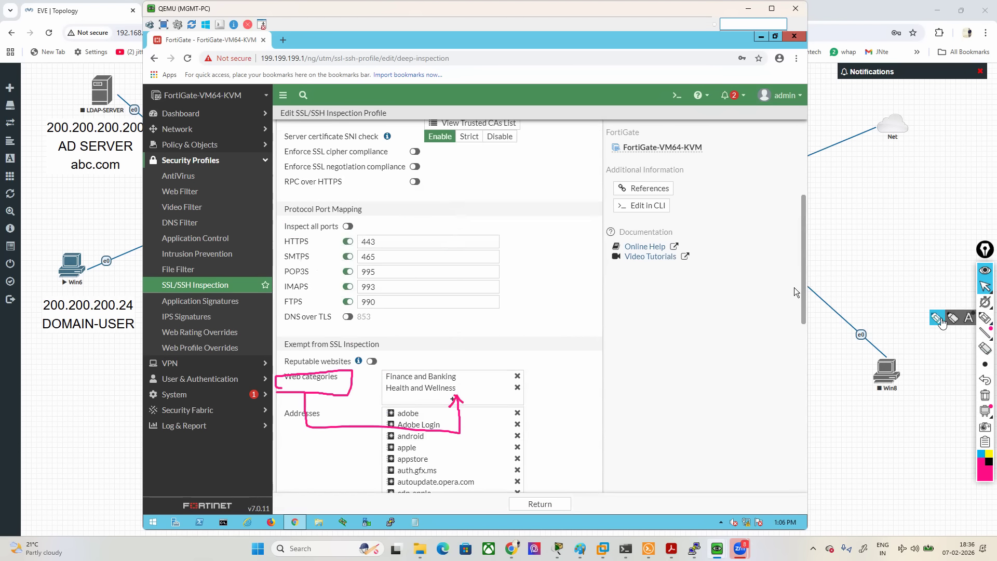
- Circle the HTTPS through DNS over TLS port mappings in pink, then undo that pen mark
left_click(985, 317)
mouse_move(395, 230)
left_mouse_down()
mouse_move(319, 232)
mouse_move(268, 260)
mouse_move(269, 324)
mouse_move(447, 329)
mouse_move(507, 231)
mouse_move(350, 227)
left_mouse_up()
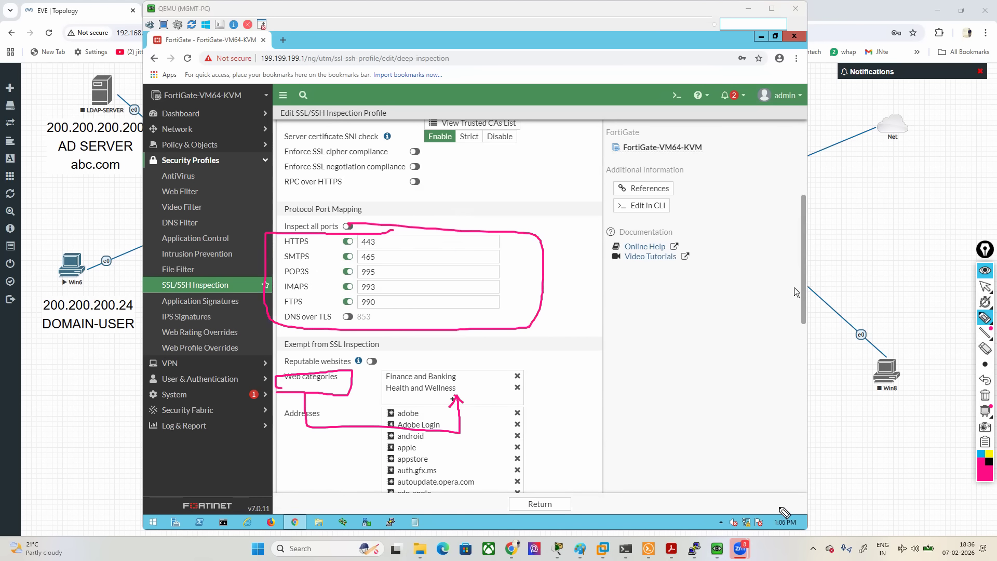
left_click(984, 380)
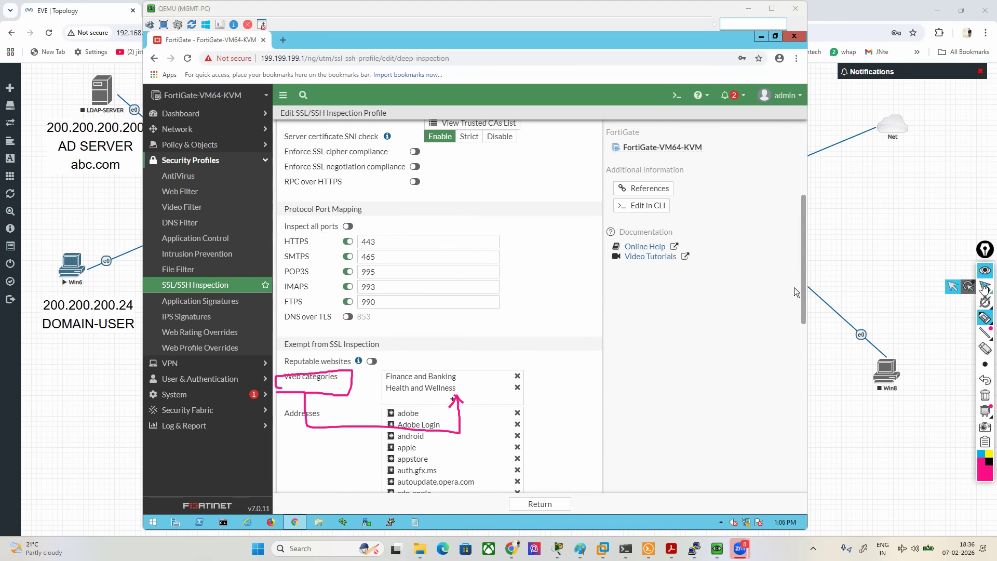
left_click(984, 286)
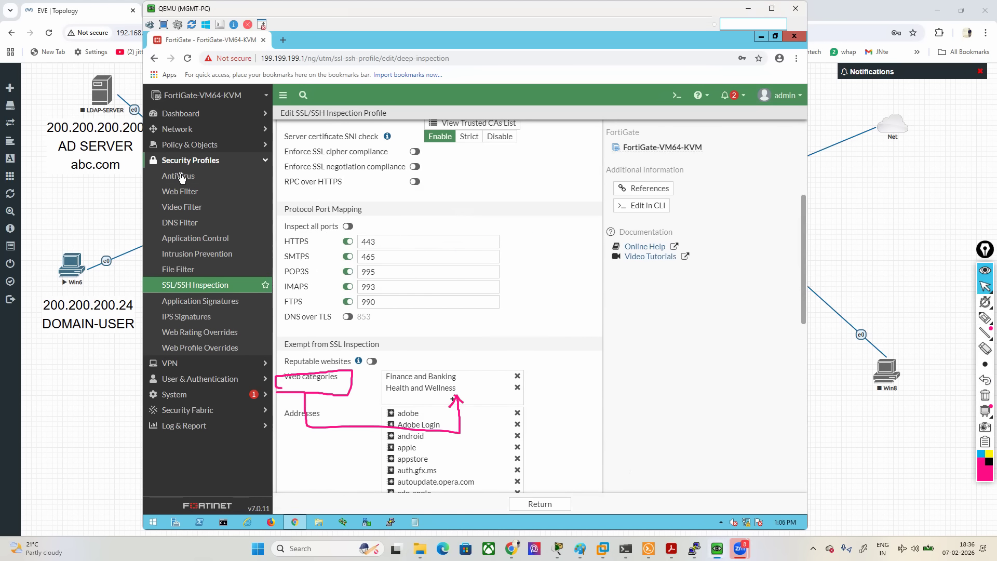
- Enable CIFS under the inspected protocols of the default antivirus profile and save the profile
left_click(178, 176)
left_click(178, 144)
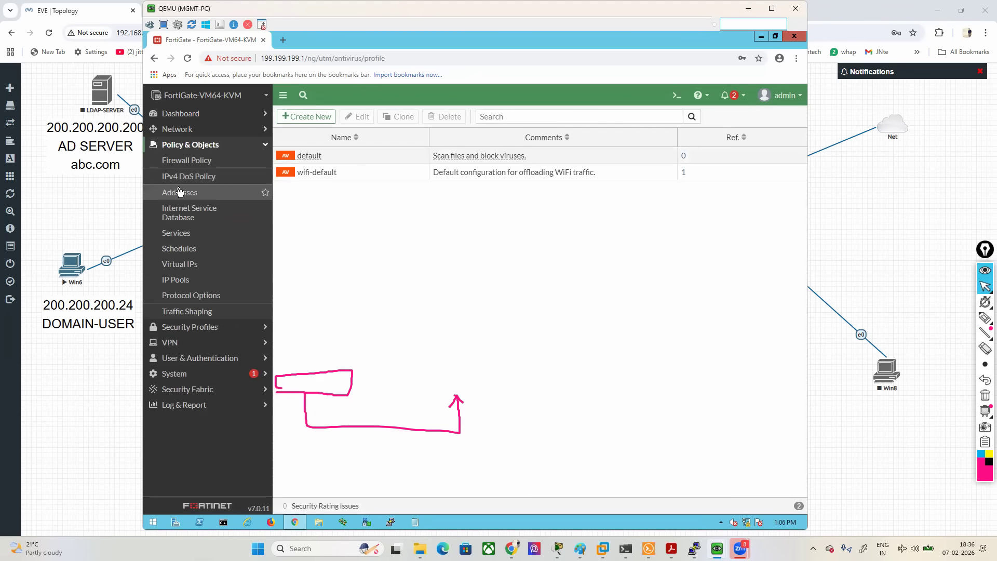
left_click(187, 162)
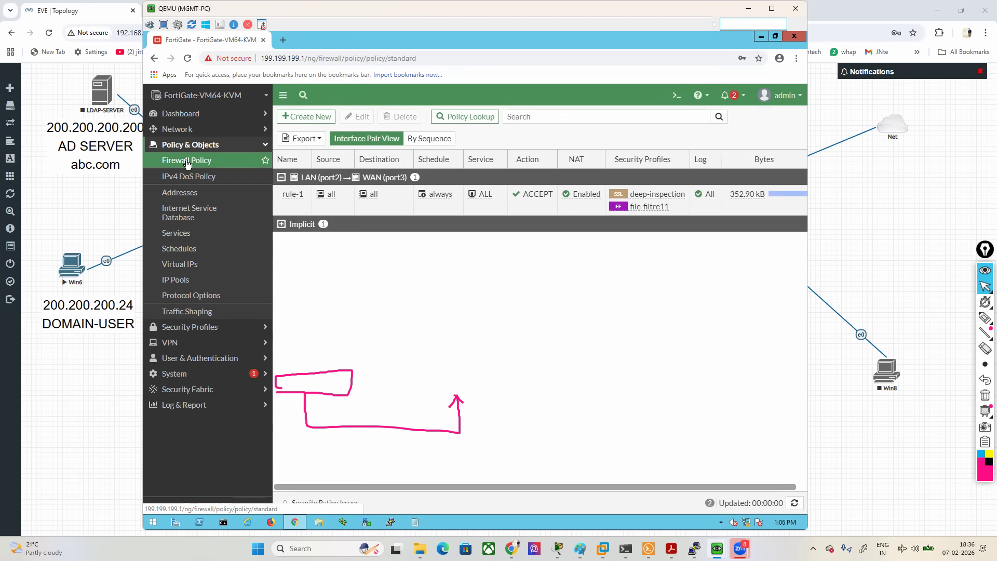
left_click(189, 327)
left_click(179, 176)
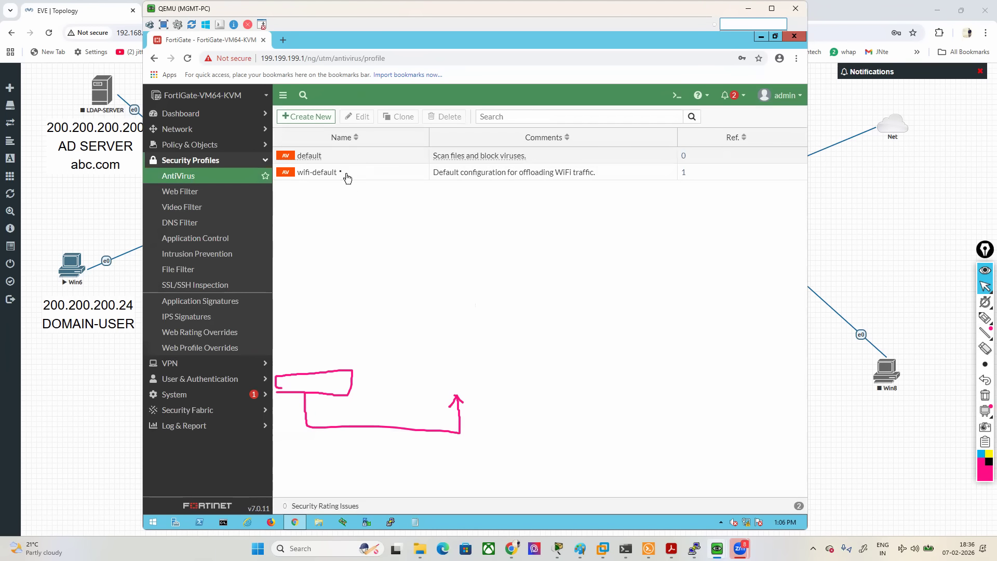
double_click(311, 156)
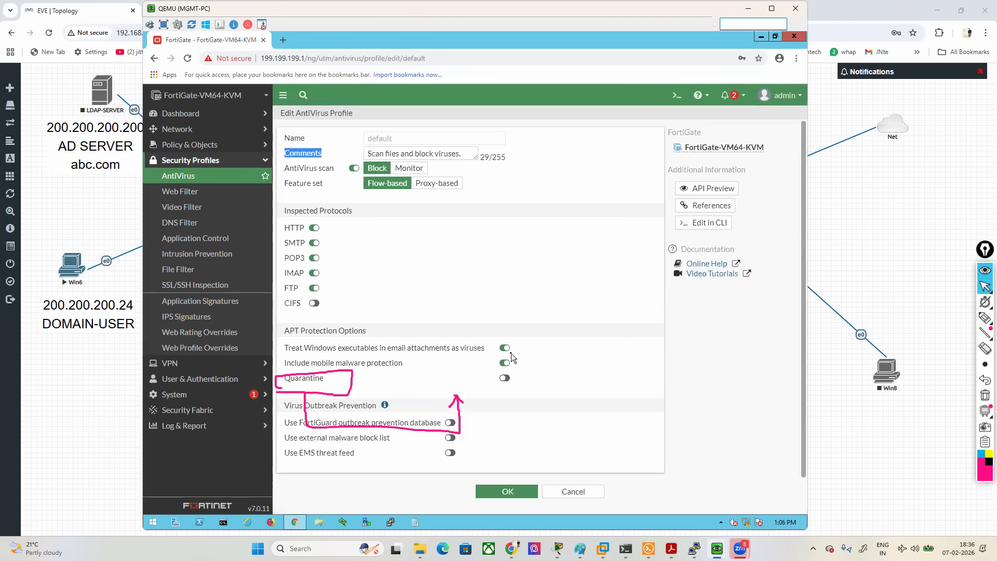
left_click(315, 303)
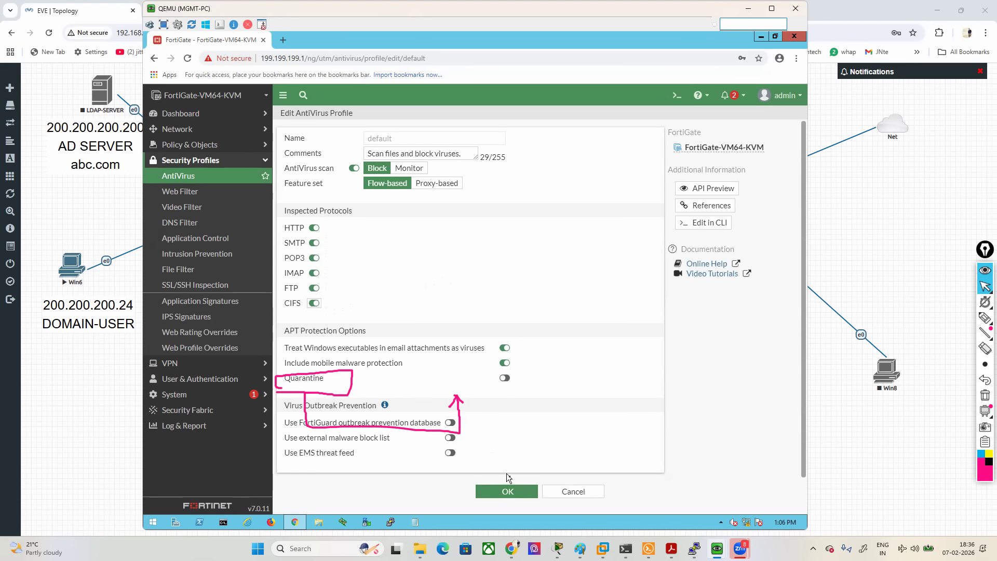
left_click(508, 491)
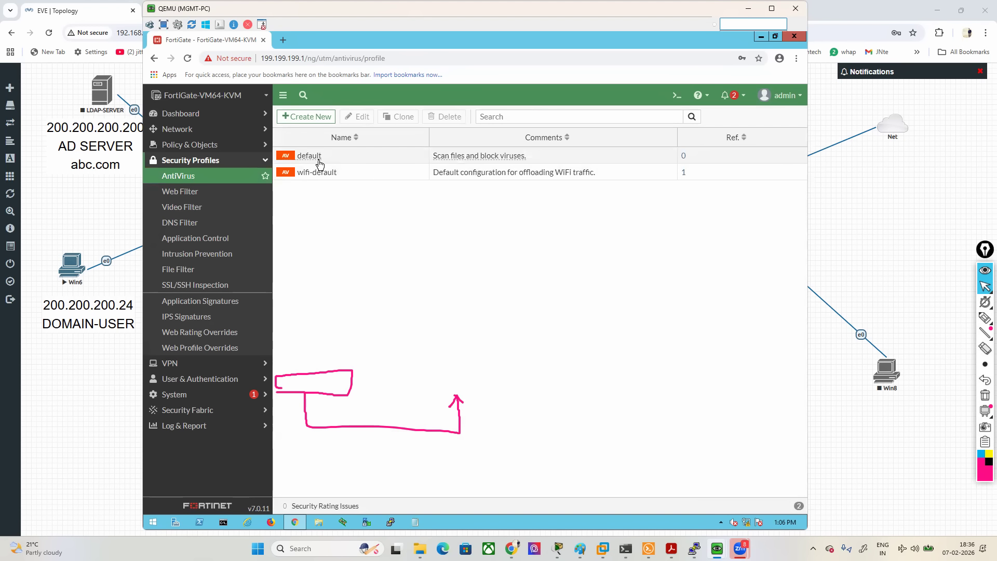
- Open firewall policy rule-1 for editing and erase all the pen marks
left_click(214, 146)
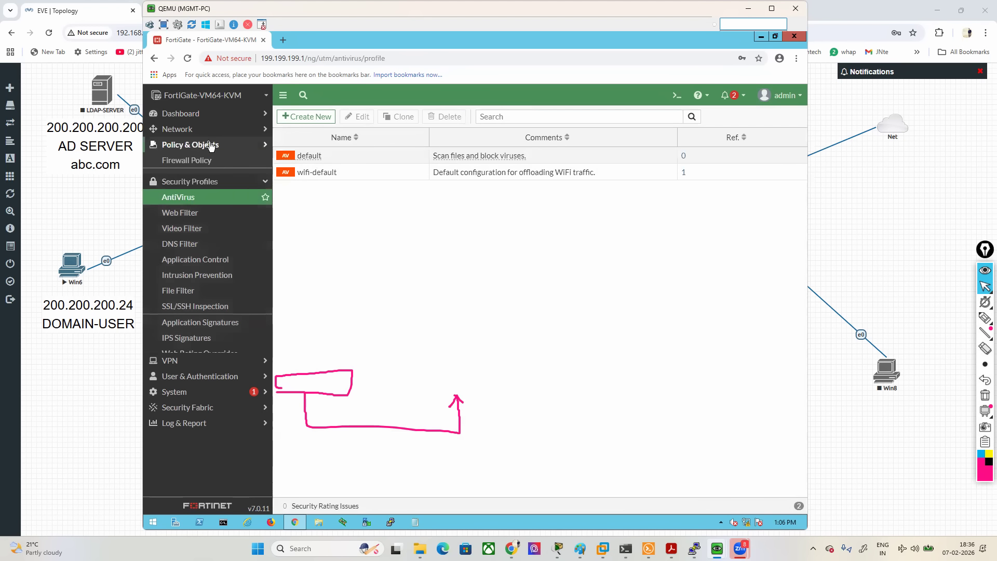
left_click(204, 161)
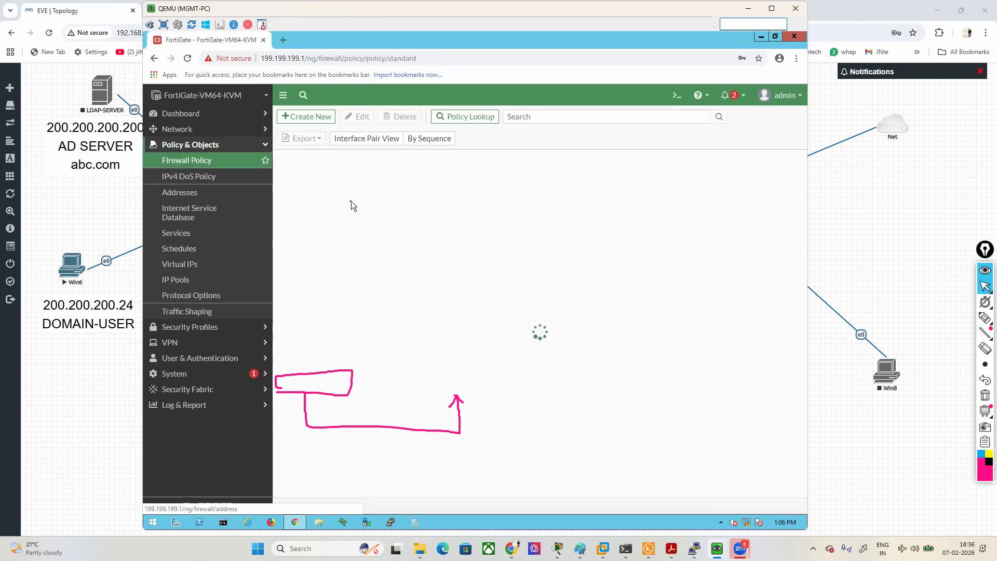
double_click(298, 203)
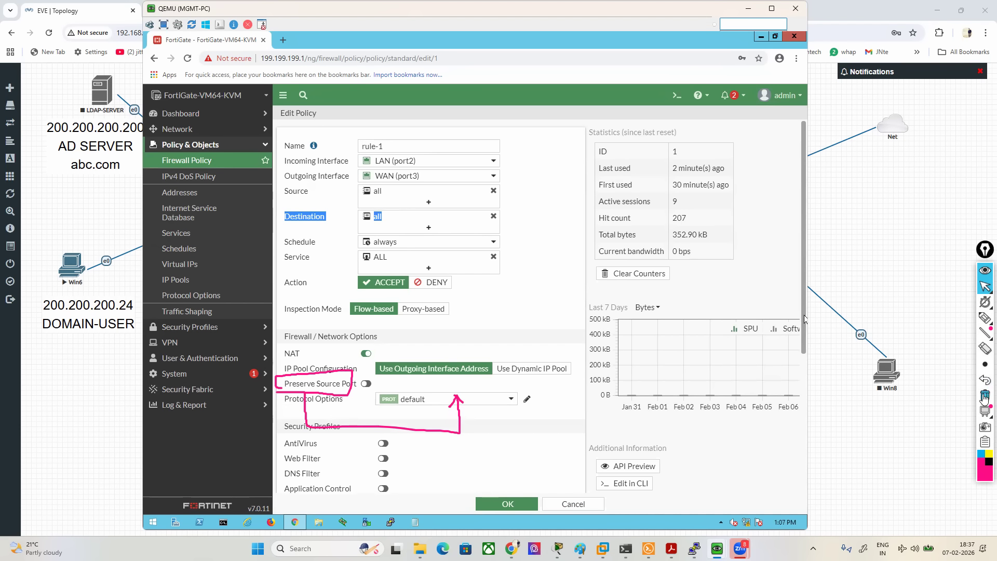
left_click(985, 395)
left_click(553, 297)
- Disable File Filter in rule-1, enable AntiVirus with the default profile, and save the policy
scroll(553, 297, "down", 3)
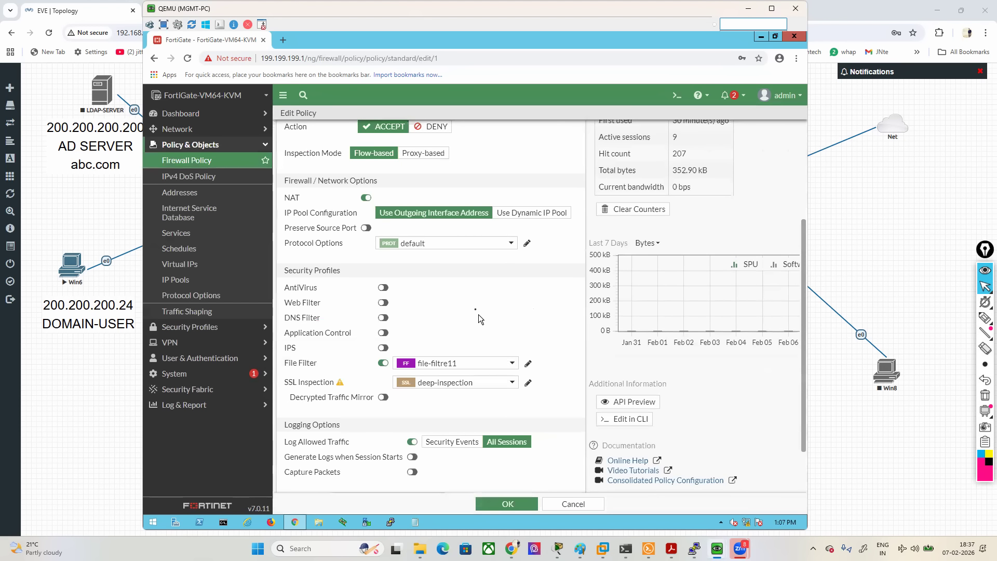
scroll(430, 185, "up", 3)
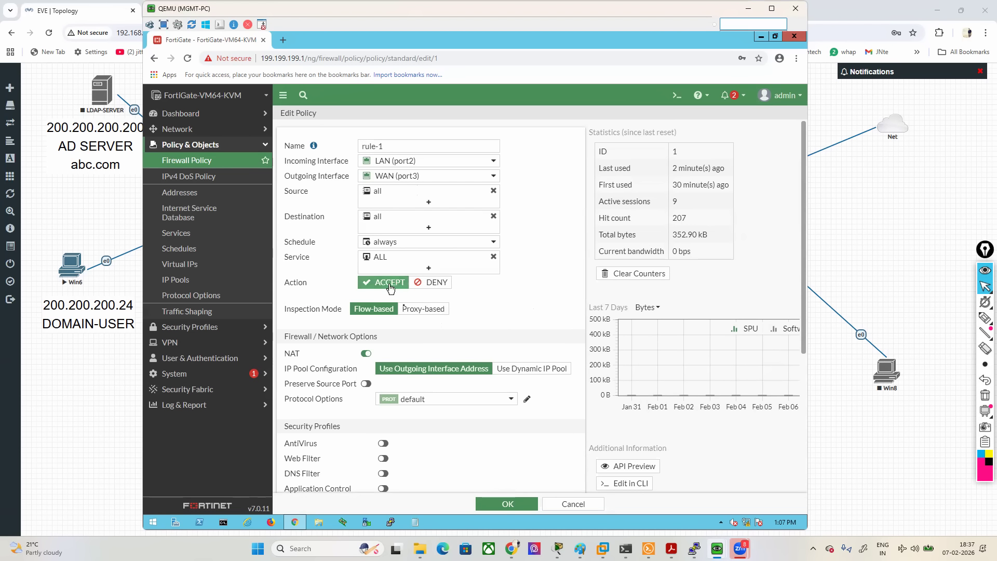
scroll(494, 348, "down", 3)
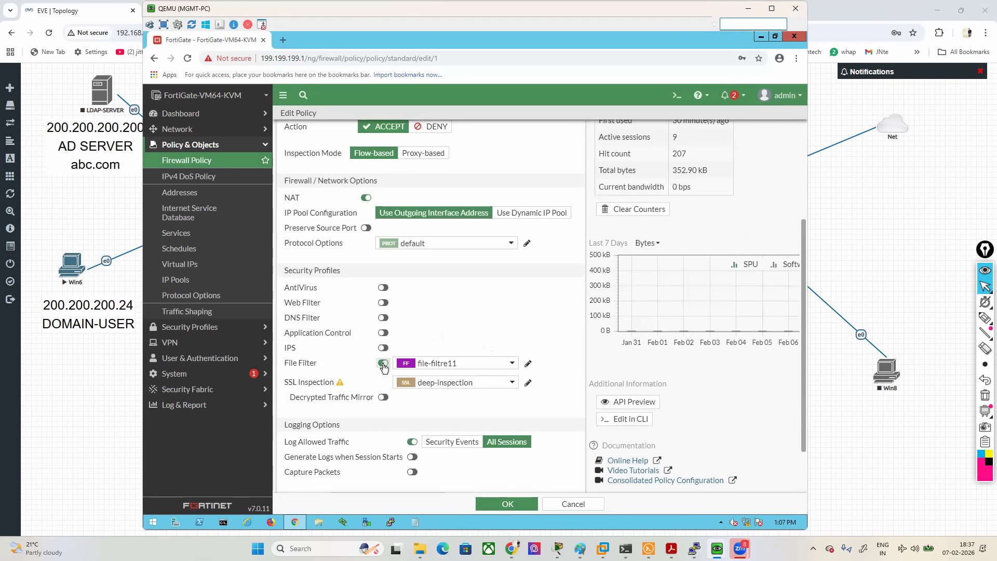
left_click(383, 364)
left_click(383, 288)
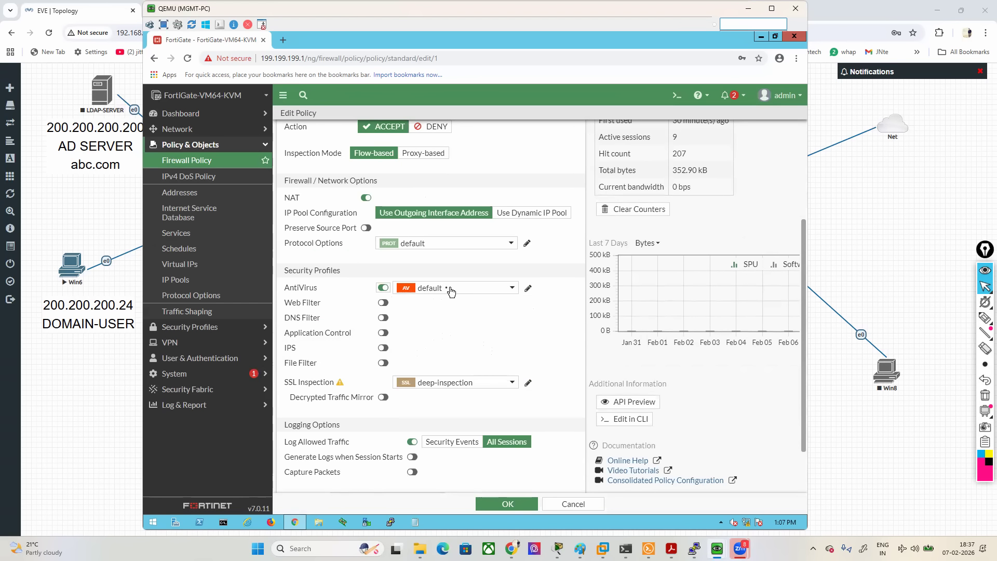
left_click(509, 505)
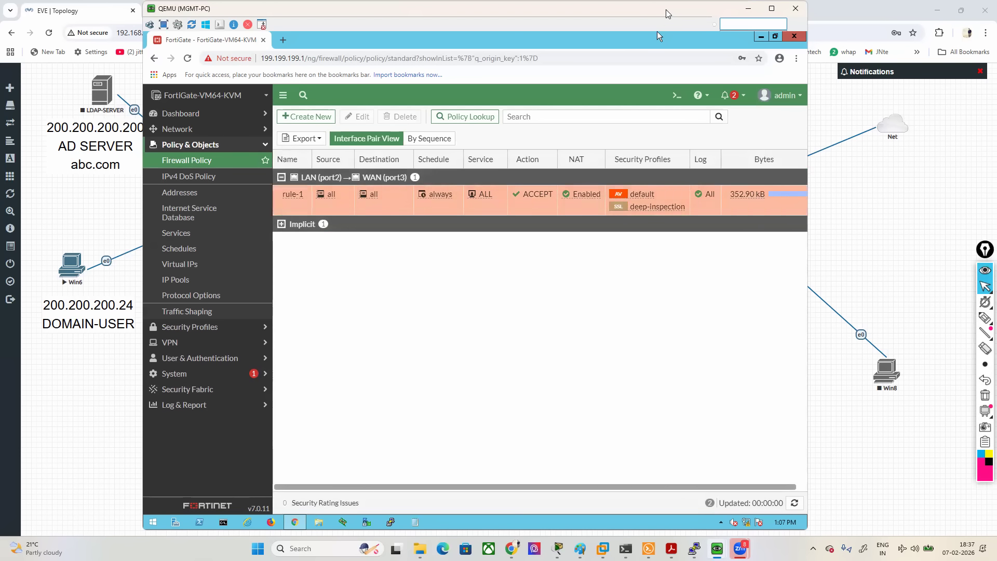
- Move the virtual machine window aside and open eicar.org and wicar.org in separate new tabs of the host browser
left_click_drag(670, 14, 729, 14)
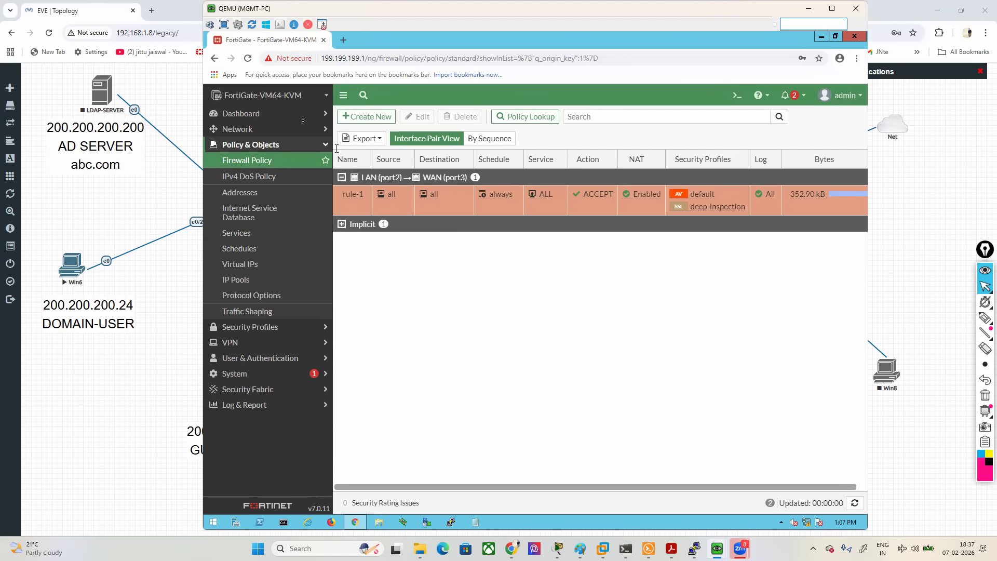
left_click(152, 11)
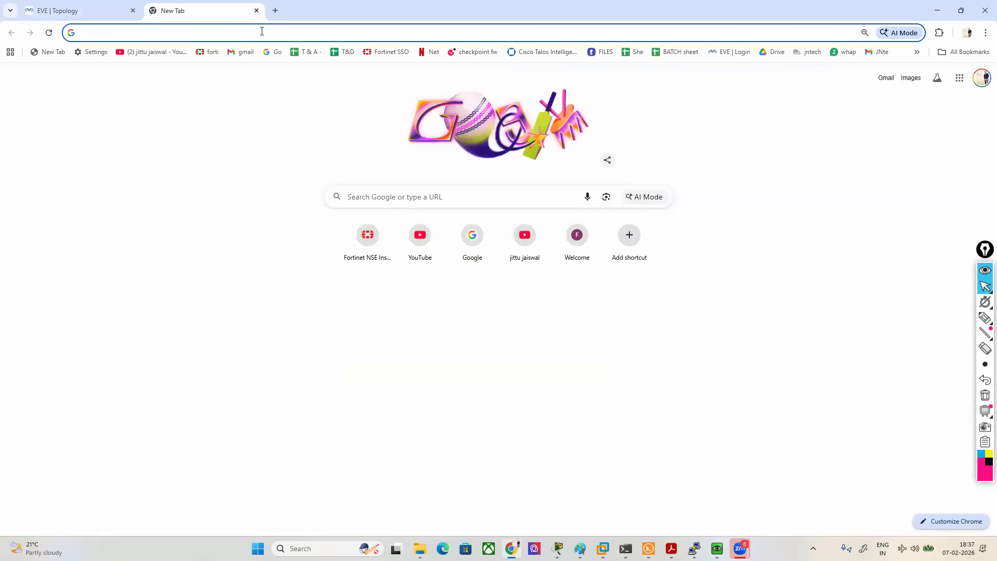
type("eicar")
key("Return")
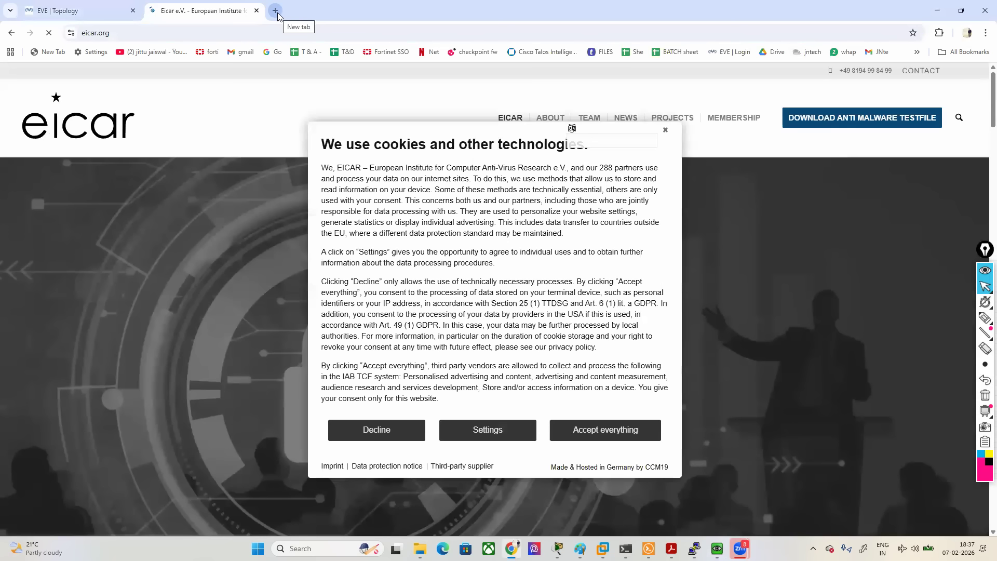
left_click(276, 11)
type("wicar")
key("Return")
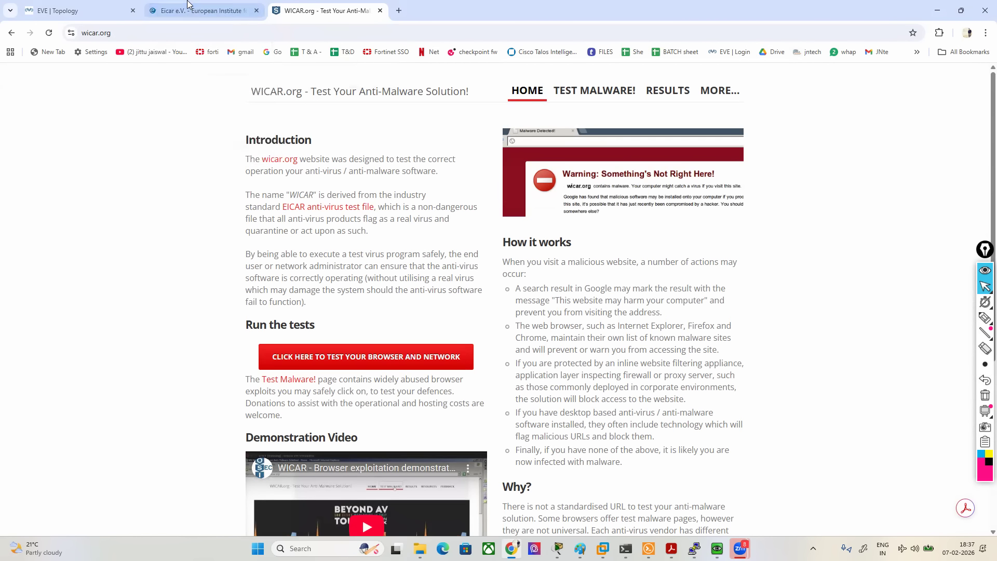
- Accept all cookies on the EICAR site and go to the download area of its anti-malware testfile page
left_click(247, 16)
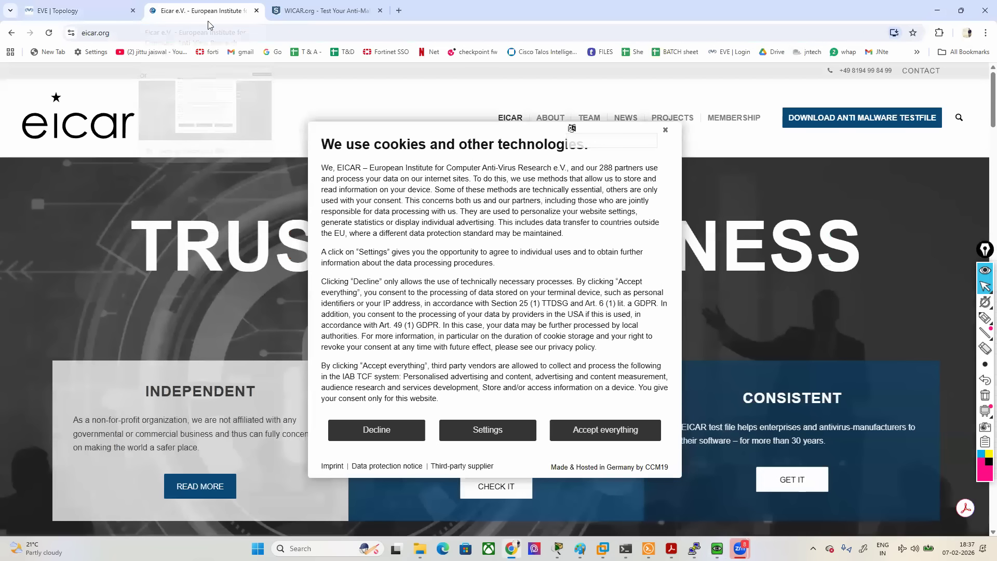
left_click(602, 431)
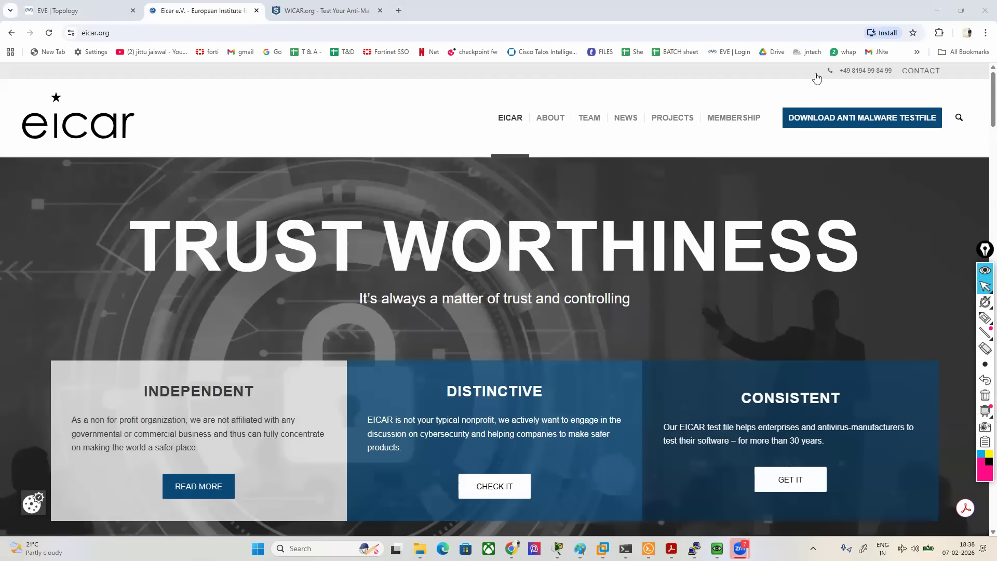
left_click(804, 123)
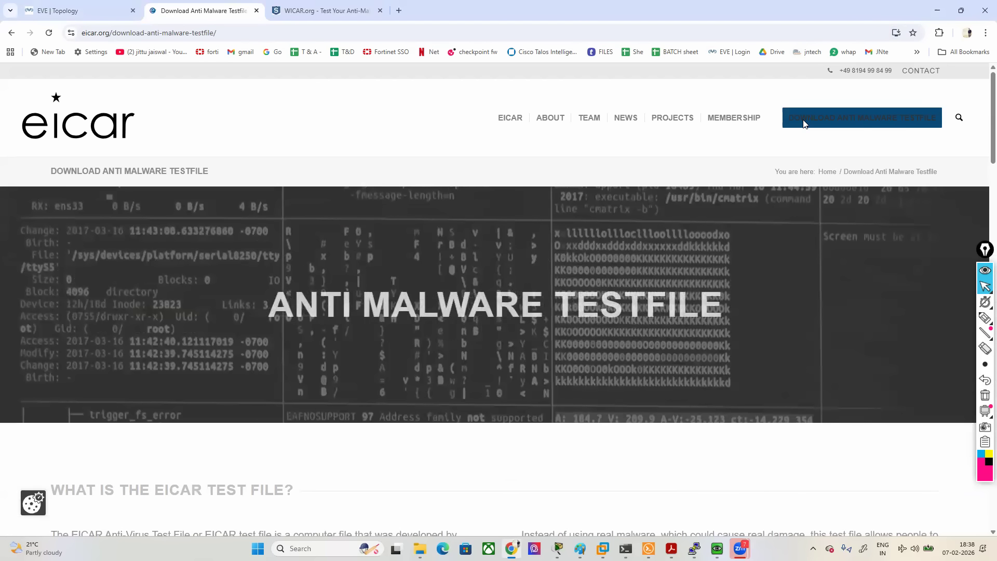
scroll(490, 344, "down", 20)
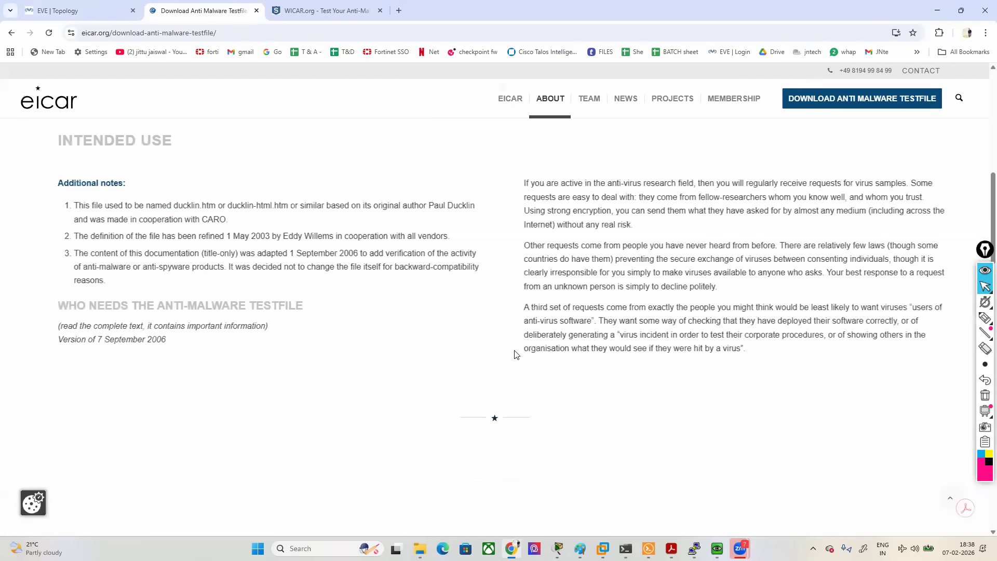
scroll(513, 355, "down", 2)
scroll(515, 355, "up", 2)
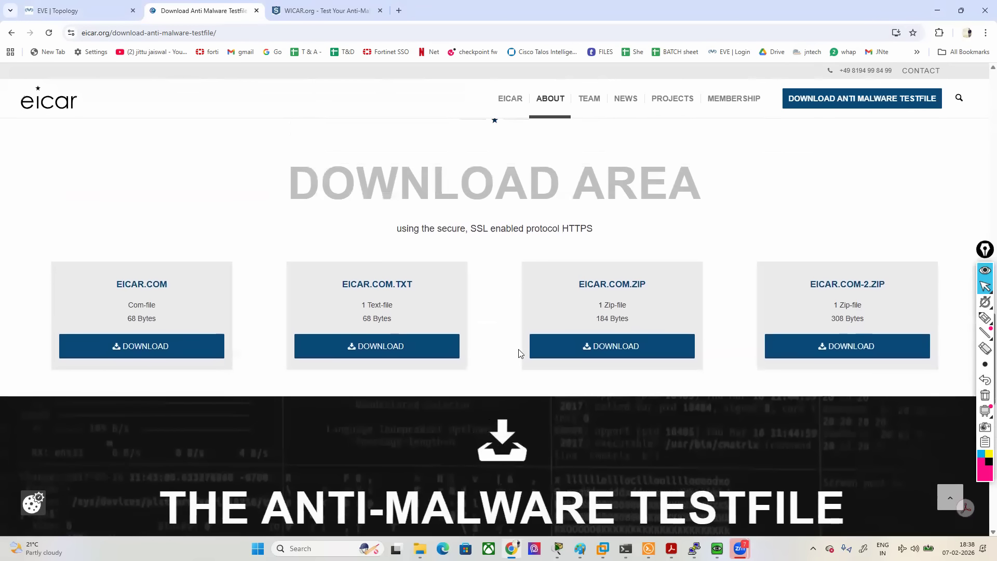
- Circle the four EICAR test file downloads in pink and draw a check mark below the EICAR.COM download
mouse_move(984, 317)
left_click(946, 325)
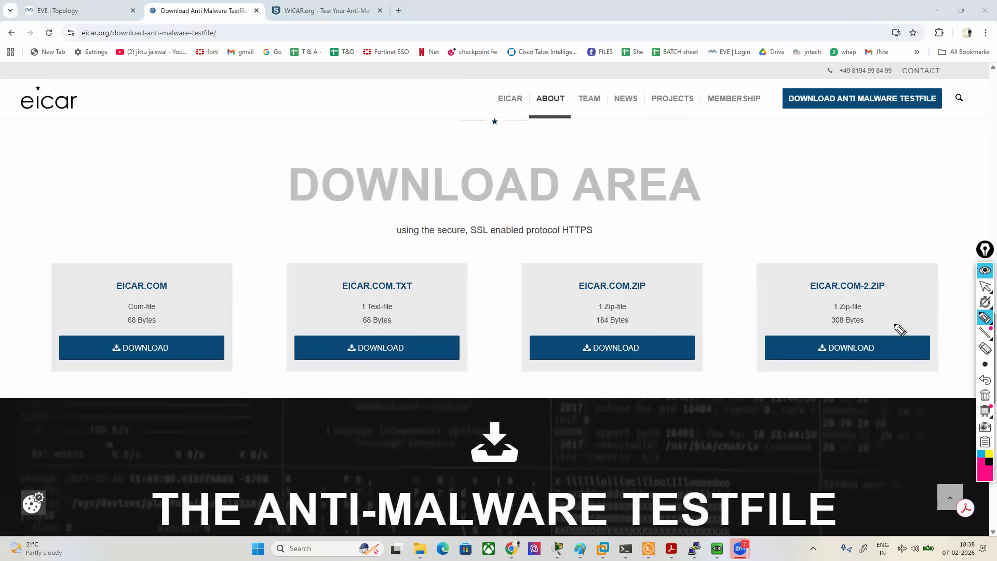
mouse_move(927, 258)
left_mouse_down()
mouse_move(173, 252)
mouse_move(46, 416)
mouse_move(871, 418)
mouse_move(954, 262)
left_mouse_up()
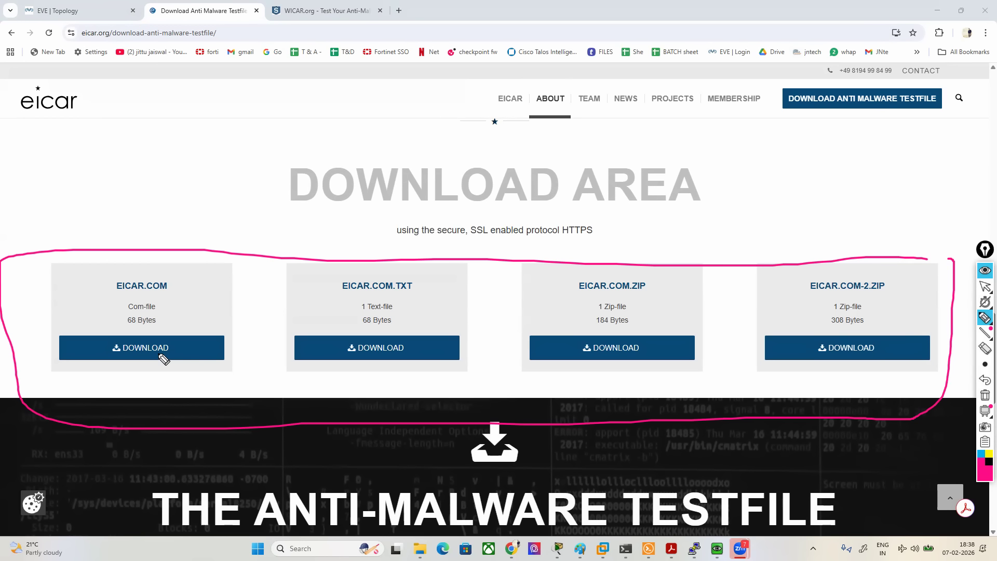
mouse_move(119, 374)
left_mouse_down()
mouse_move(209, 382)
mouse_move(242, 359)
left_mouse_up()
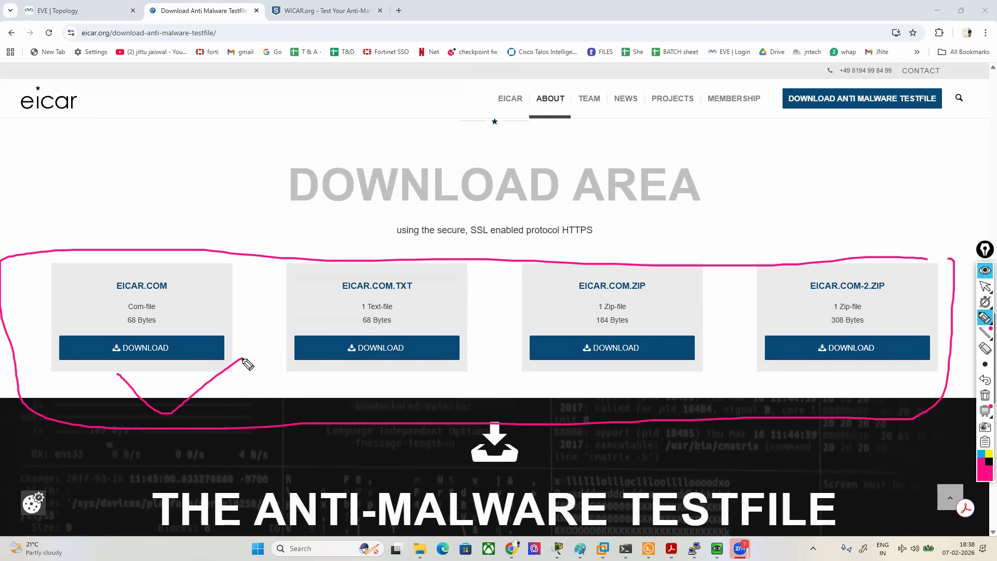
- Leave the drawing mode and open the Test Malware page of the WICAR site
left_click(985, 286)
left_click(301, 12)
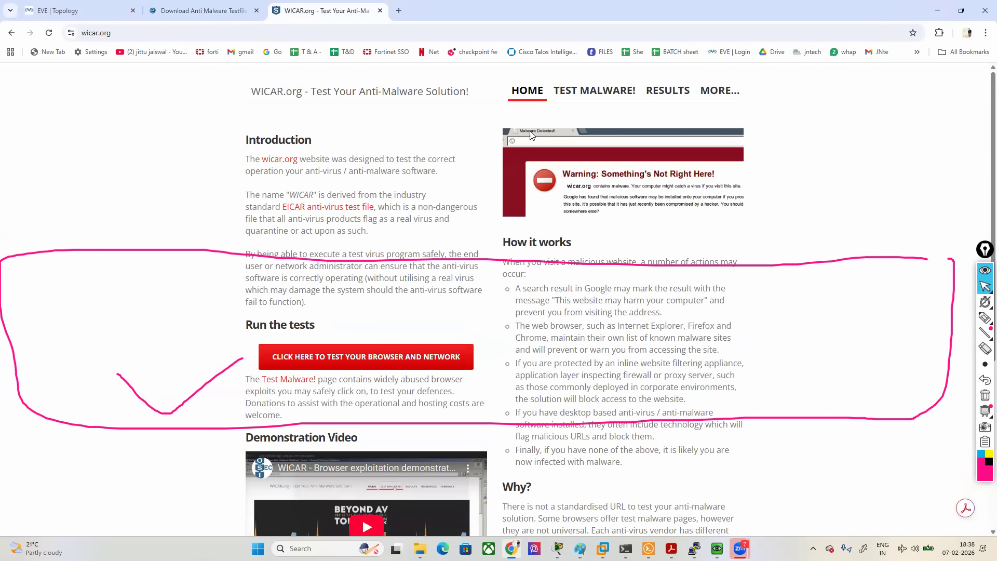
left_click(590, 97)
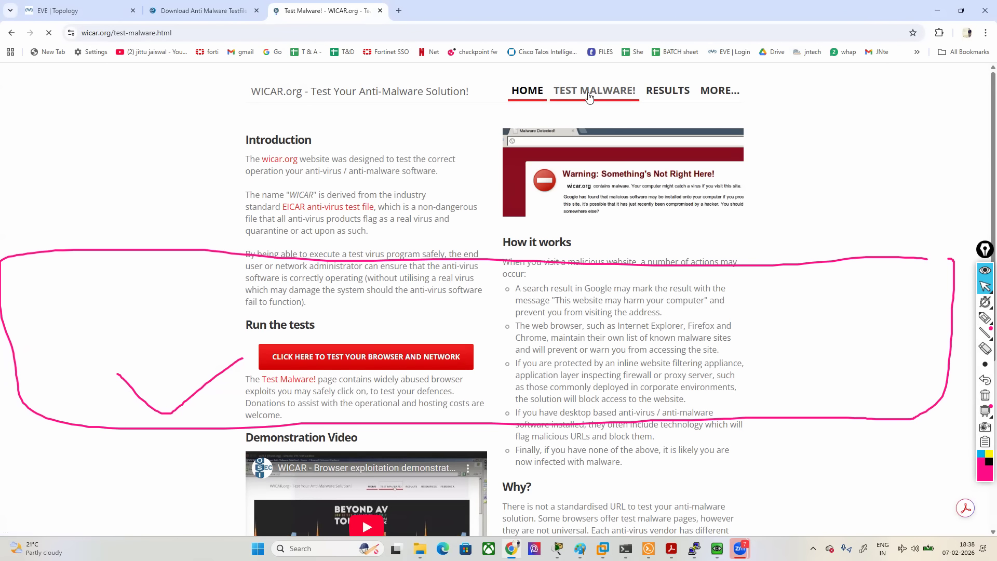
- Replace the old annotations with a pink outline around the WICAR test payloads, and clear it before leaving the drawing mode
left_click(985, 396)
left_click(985, 318)
left_click(943, 329)
mouse_move(820, 318)
left_mouse_down()
mouse_move(817, 258)
mouse_move(423, 167)
mouse_move(143, 428)
mouse_move(519, 559)
mouse_move(819, 272)
left_mouse_up()
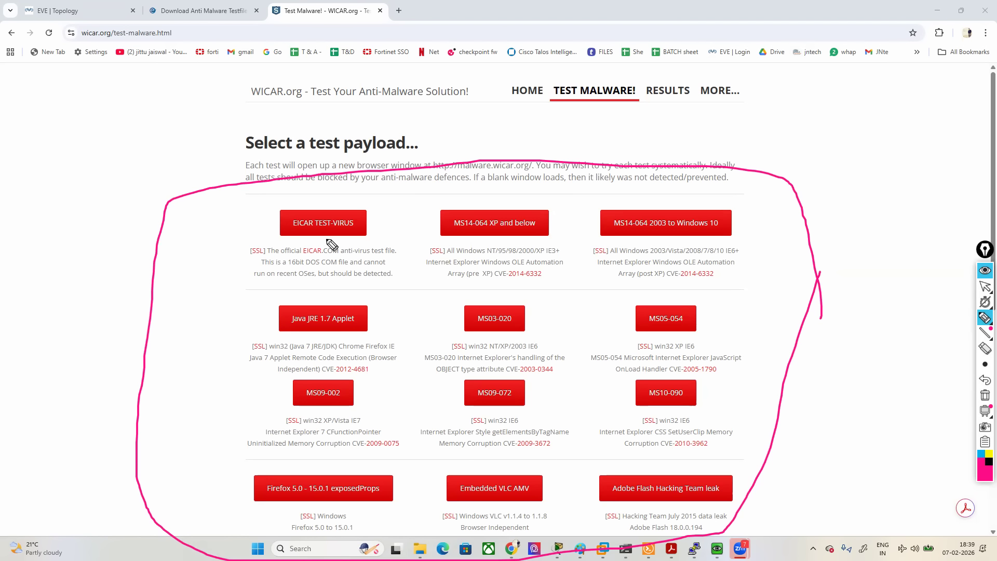
left_click(984, 396)
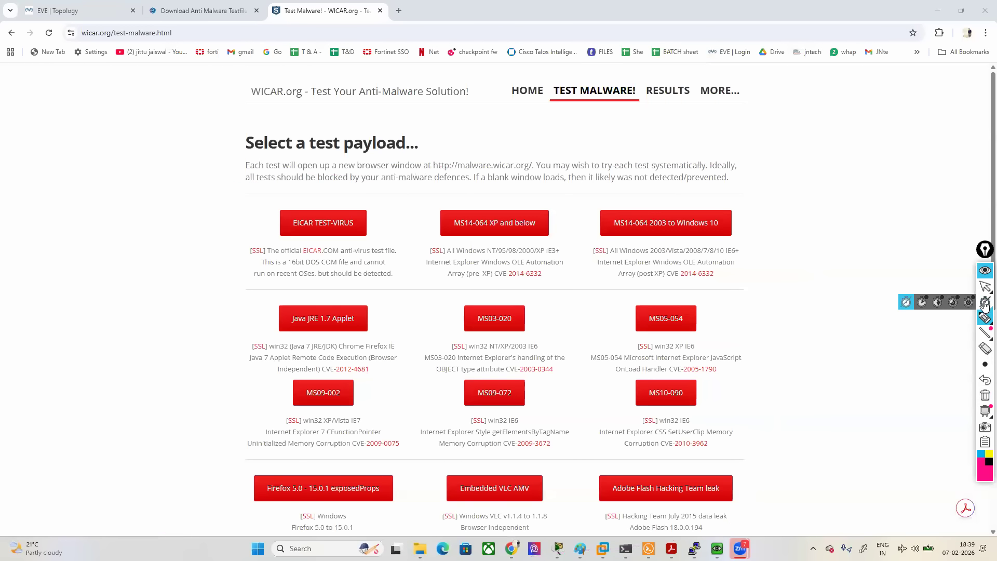
left_click(985, 289)
left_click(953, 286)
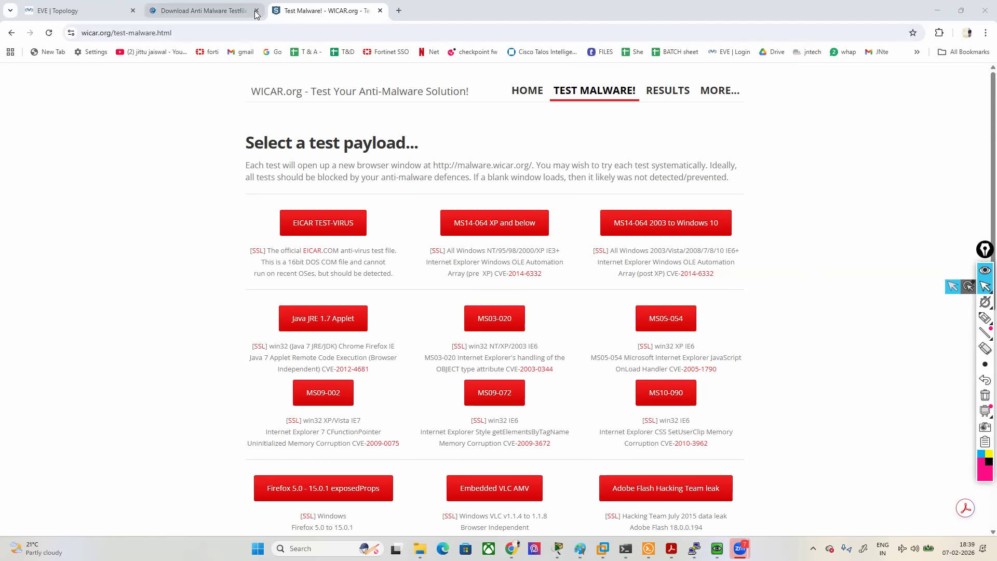
- Close the EICAR and WICAR tabs, and bring up the MGMT-PC virtual machine window, shifting it across the topology
left_click(257, 11)
left_click(256, 11)
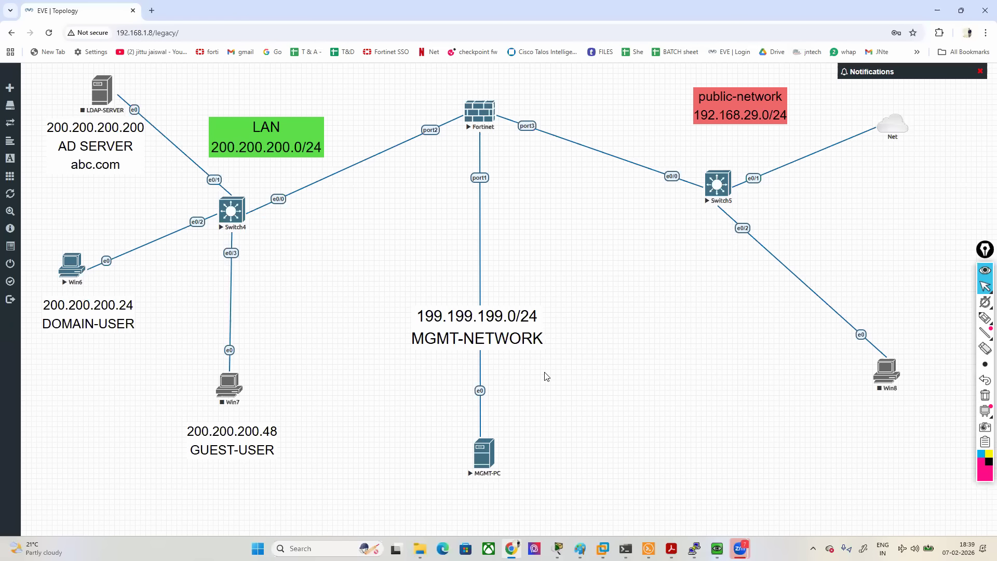
mouse_move(717, 549)
left_click(687, 507)
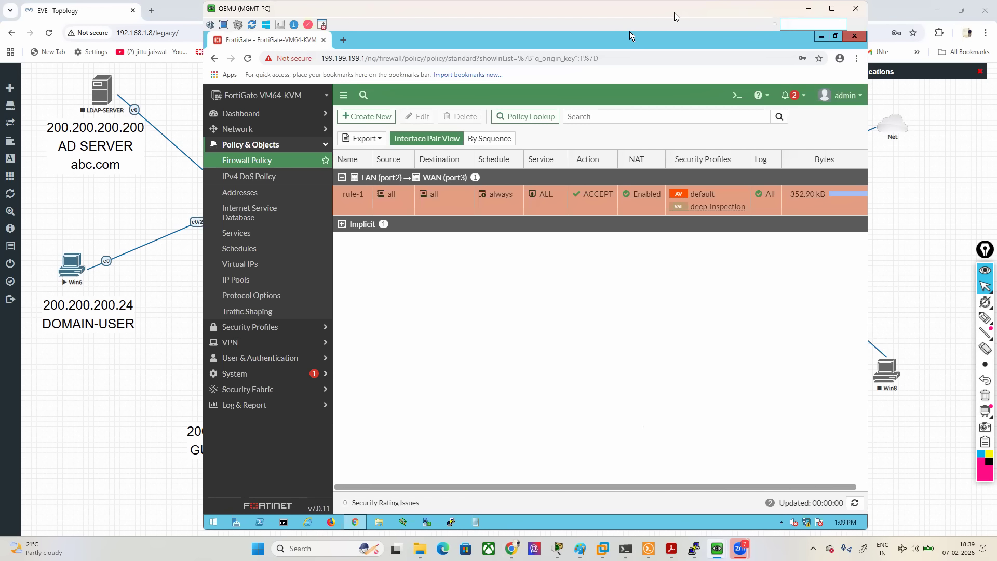
left_click_drag(629, 31, 547, 33)
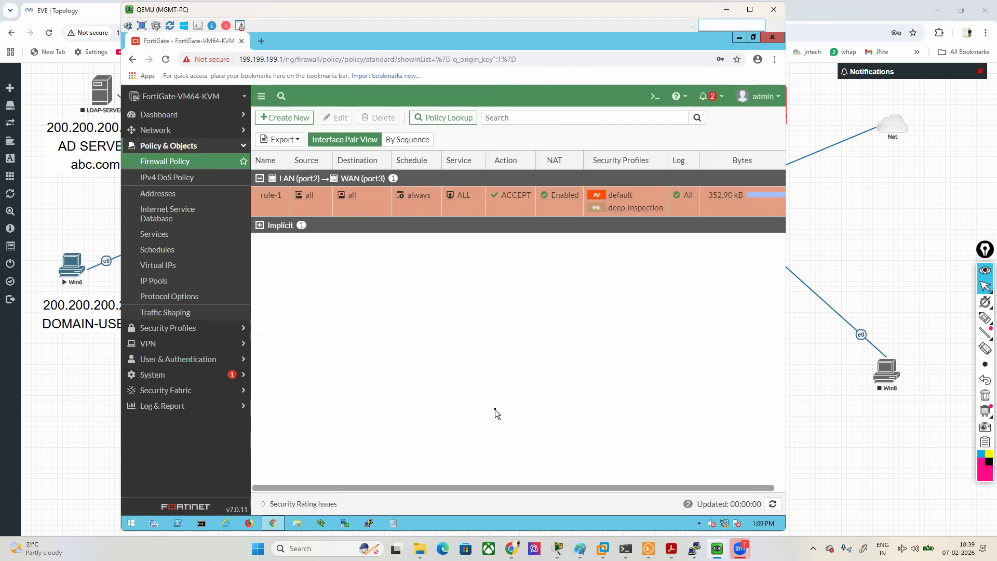